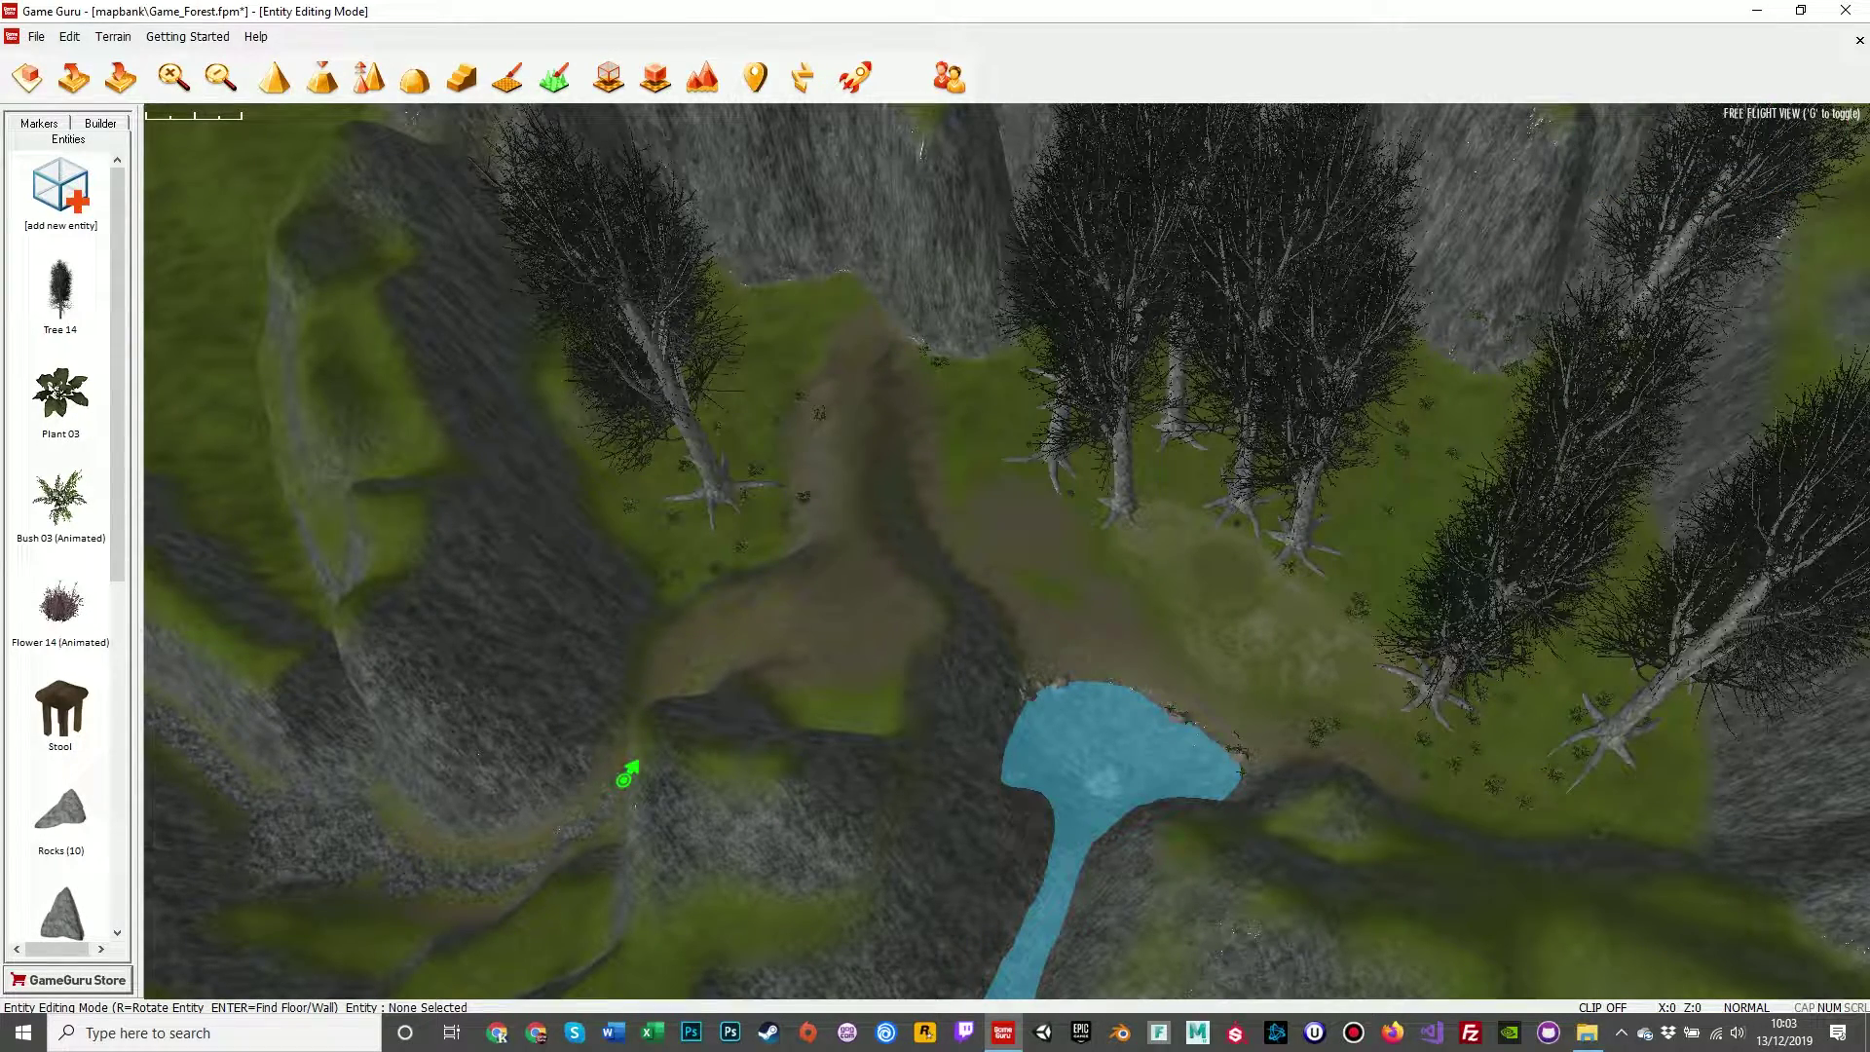
Zoom the editor's 3D view in close on the forest path and pond.
scroll(628, 773, "up", 2)
scroll(605, 782, "up", 2)
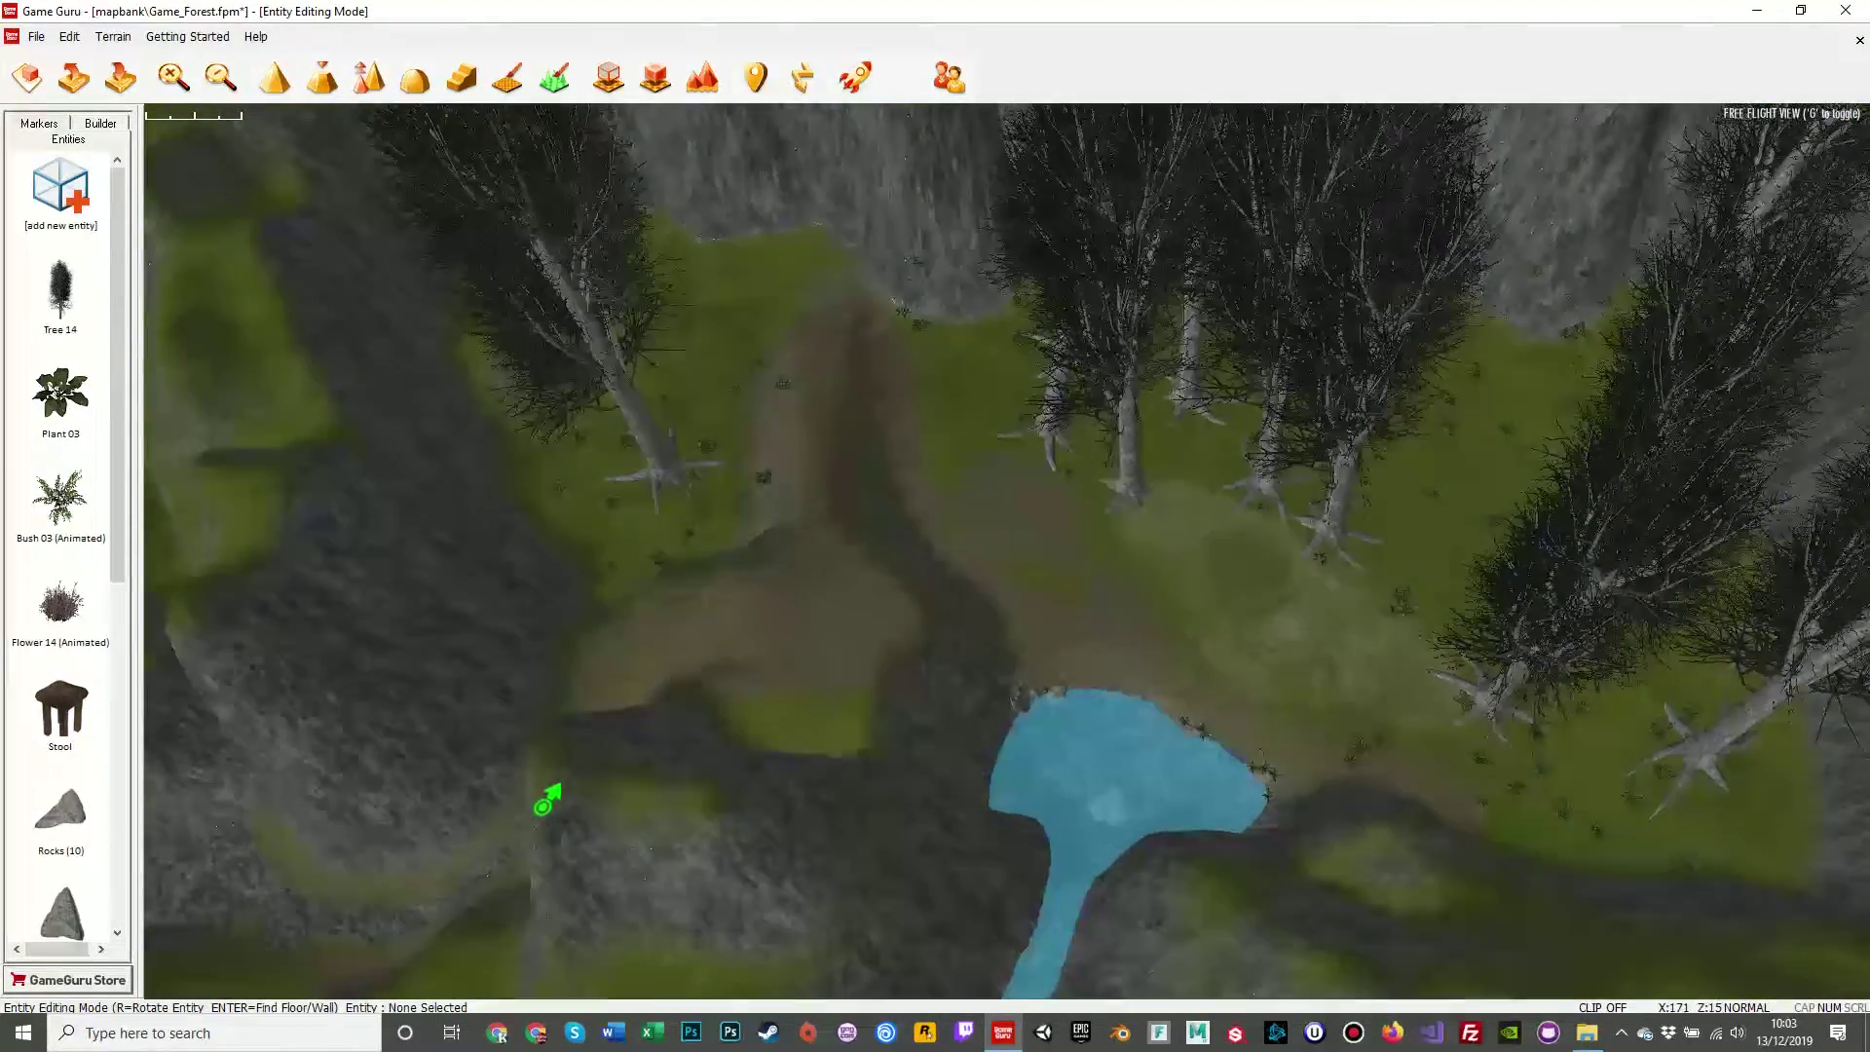
scroll(547, 793, "up", 2)
scroll(480, 819, "up", 2)
scroll(503, 920, "up", 2)
scroll(676, 814, "up", 2)
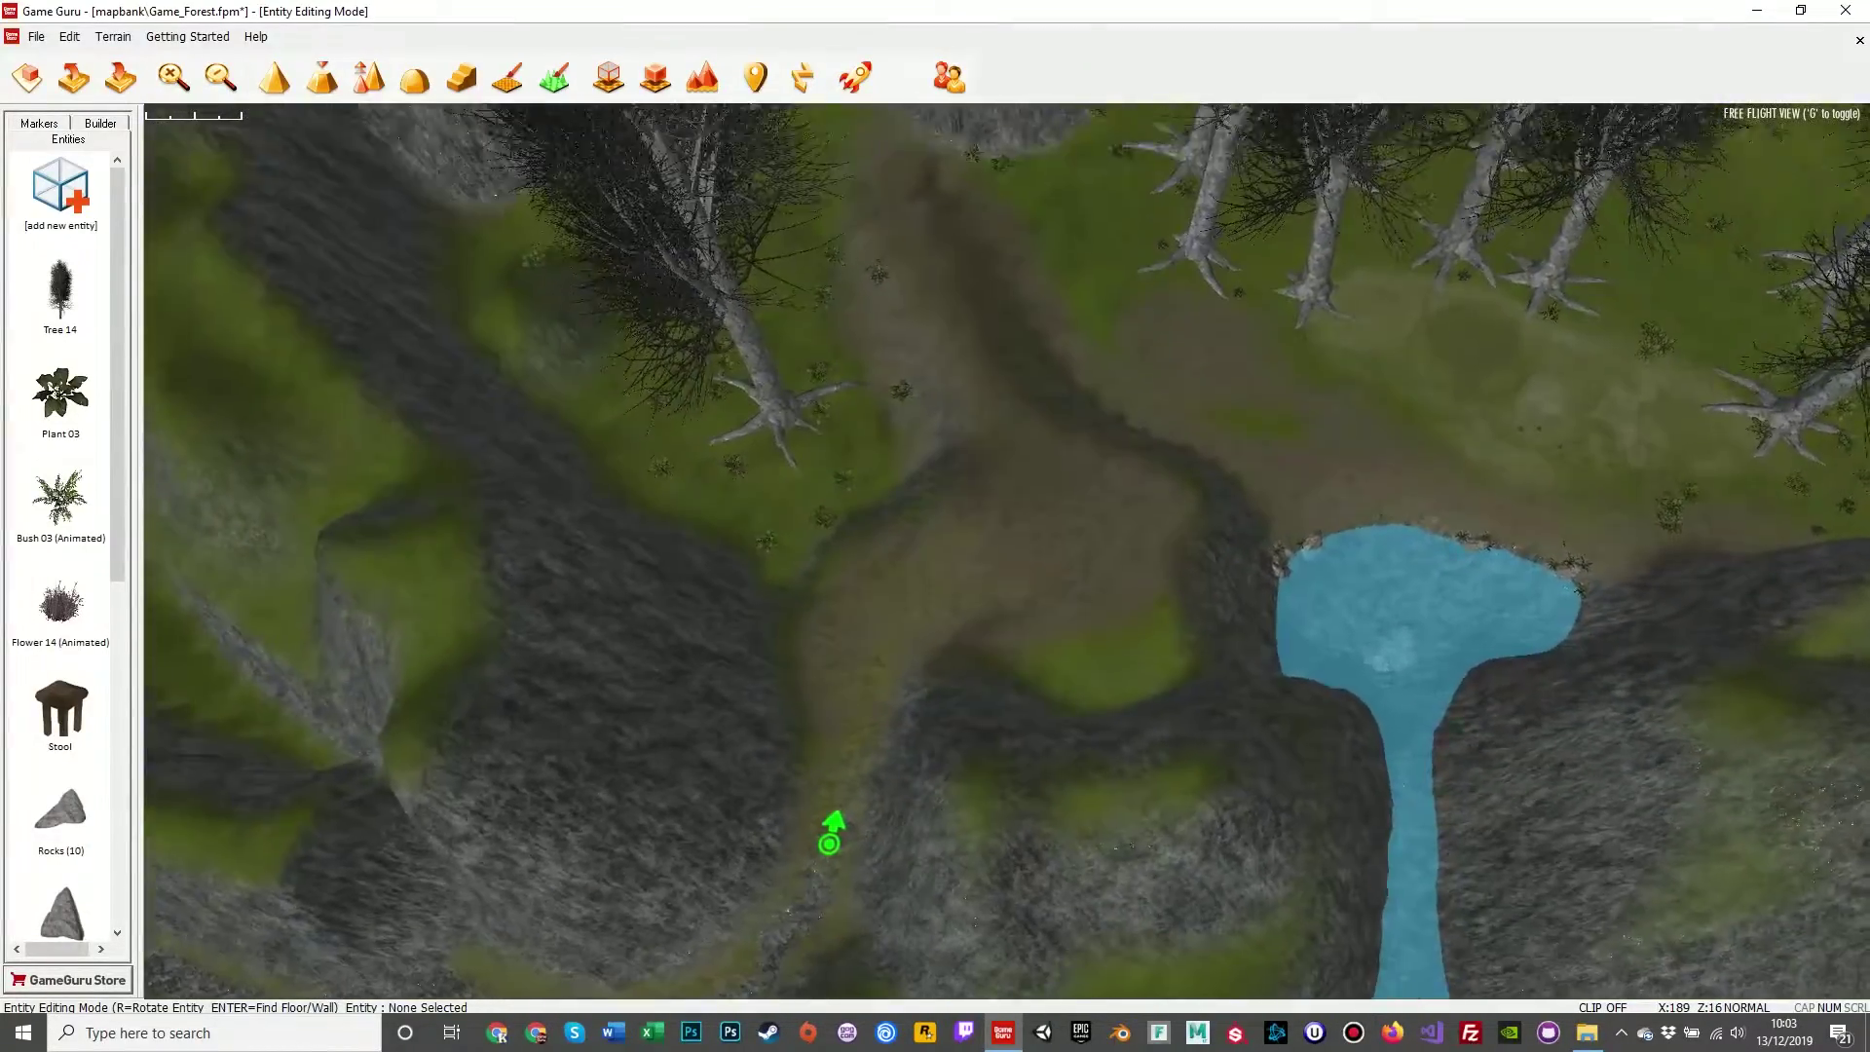
scroll(831, 830, "up", 2)
scroll(998, 777, "up", 2)
scroll(1169, 876, "up", 2)
scroll(1218, 927, "up", 2)
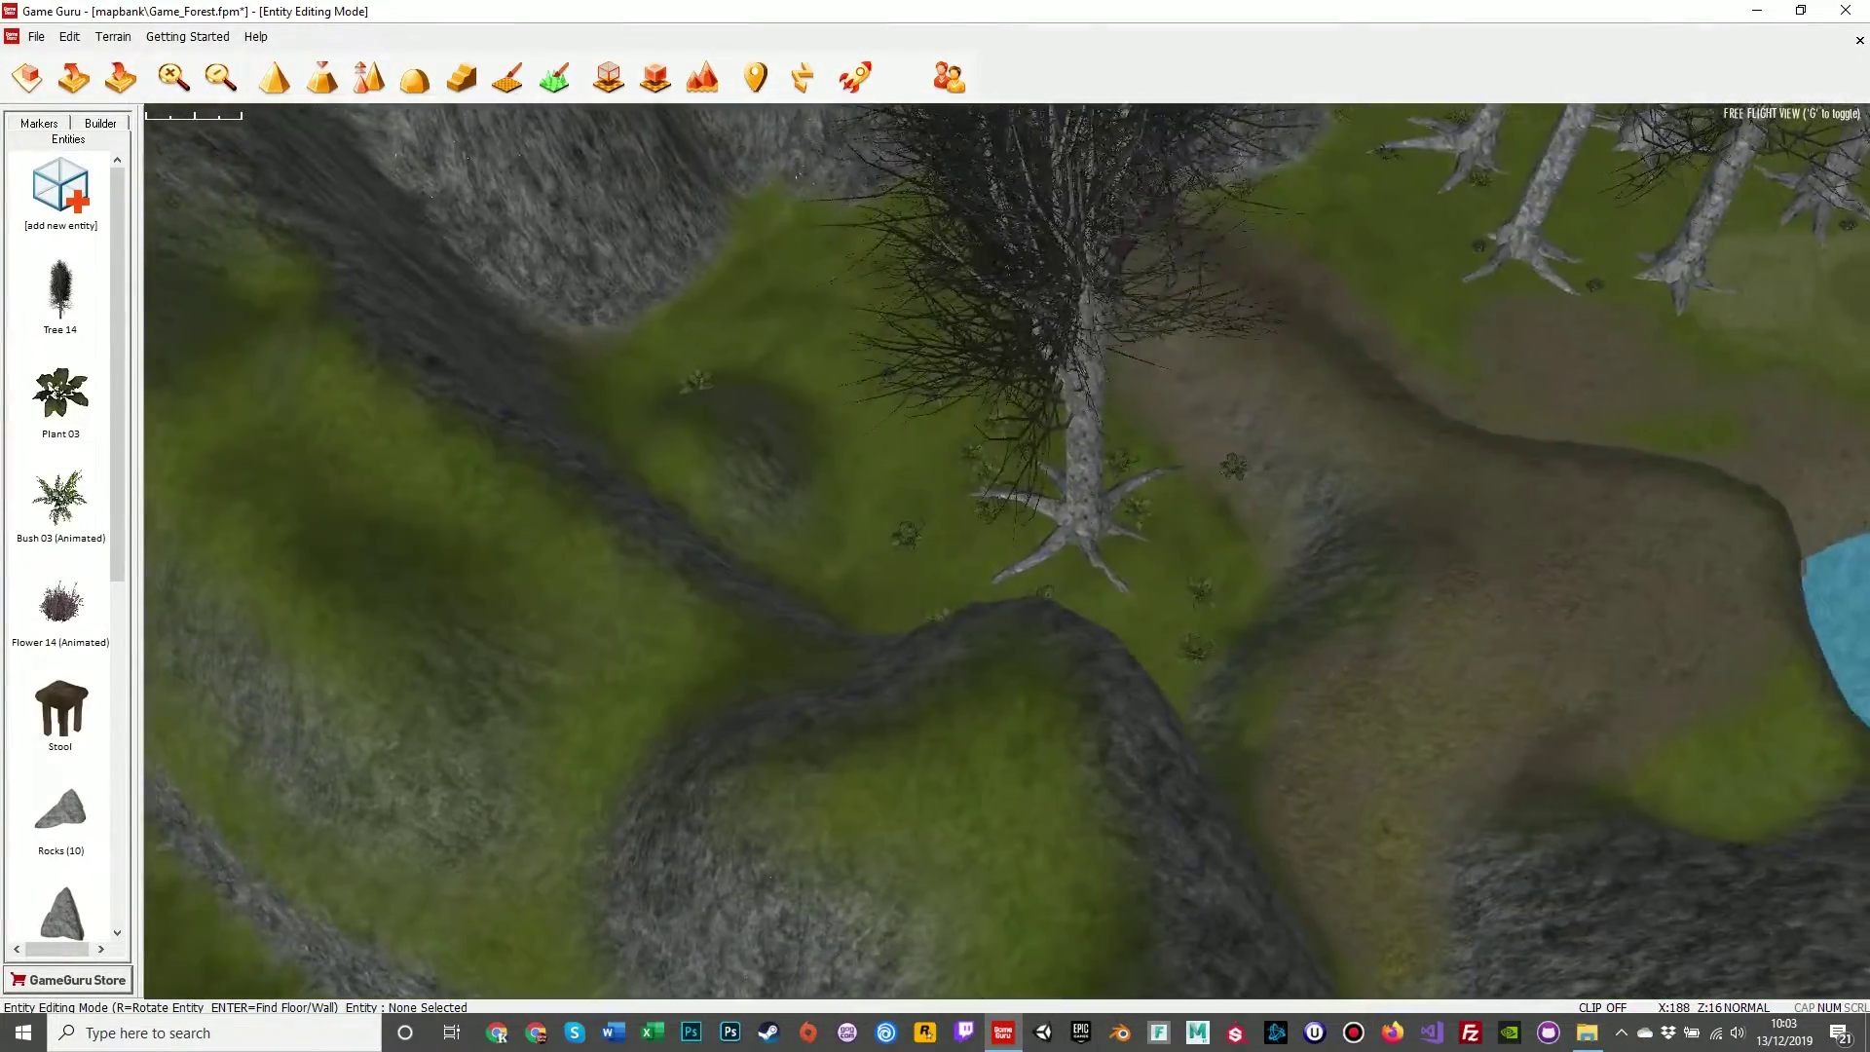
scroll(1219, 926, "up", 2)
scroll(1218, 926, "up", 2)
Walk along the path and over the hill toward the floating dark platform.
key("Right")
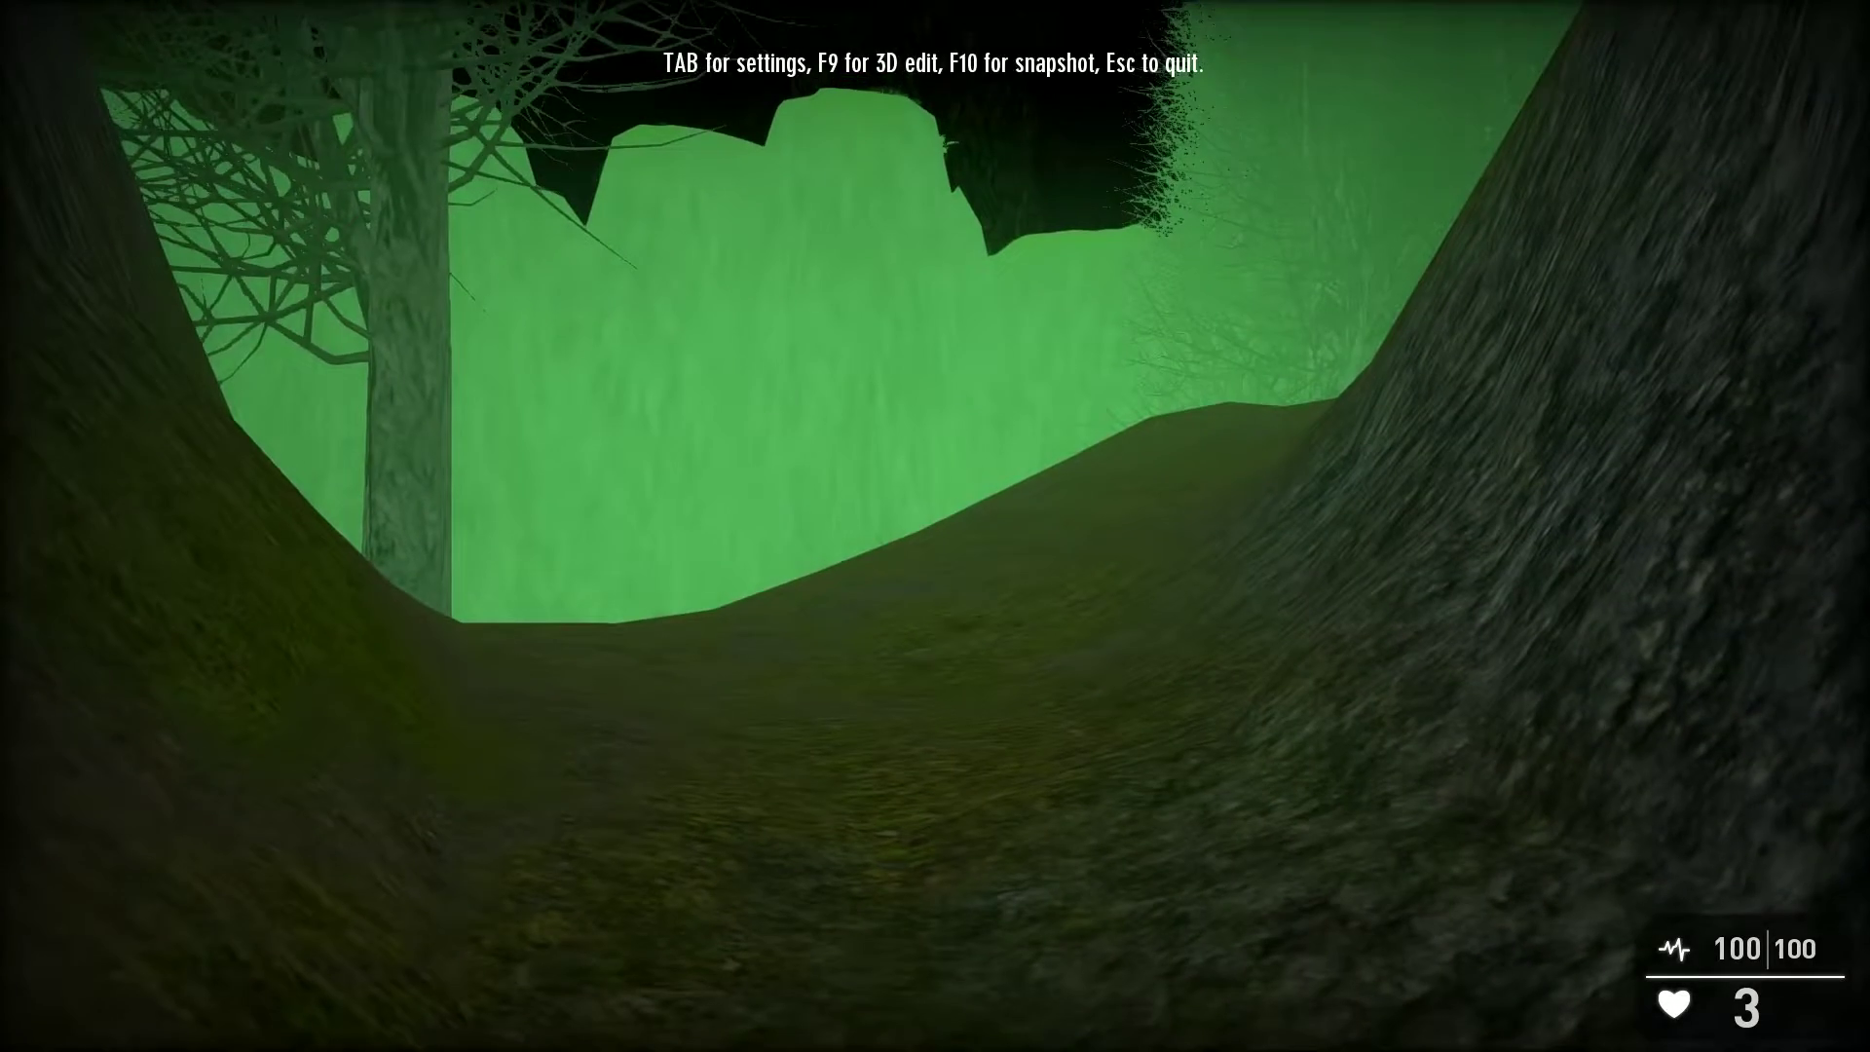
key("w")
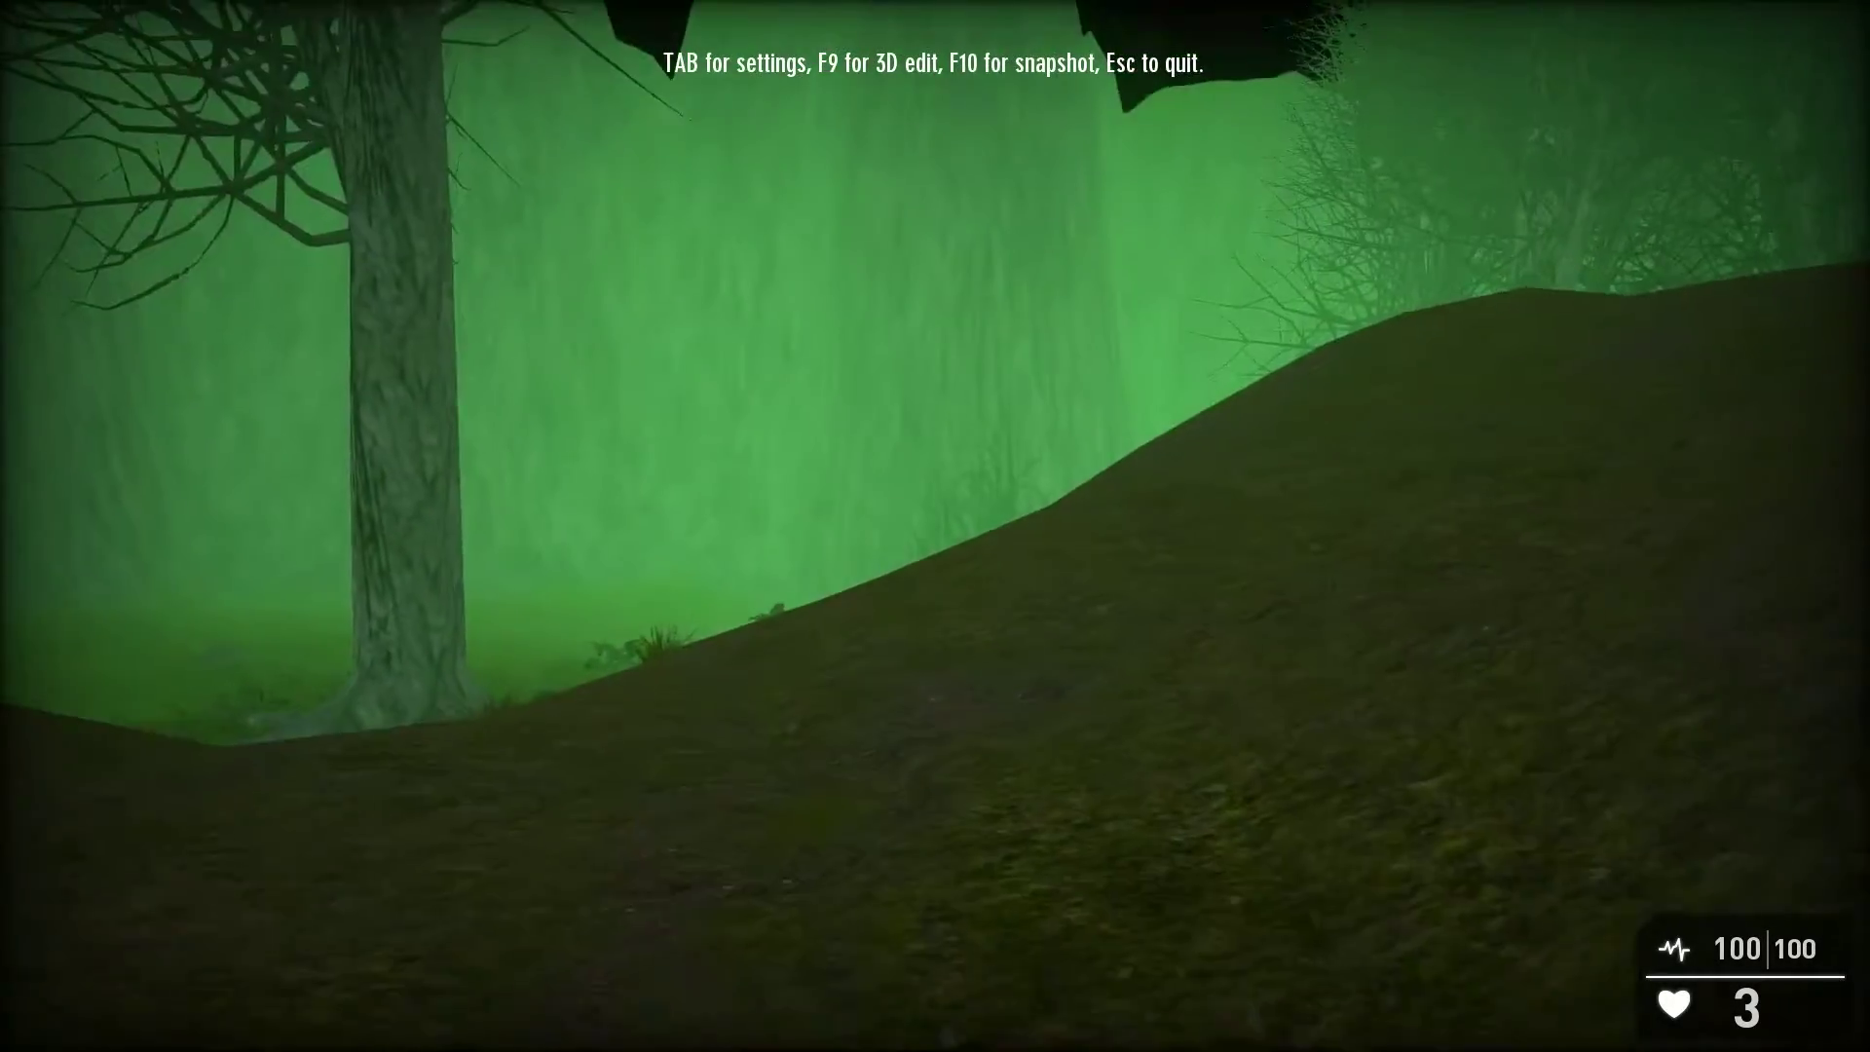
key("w")
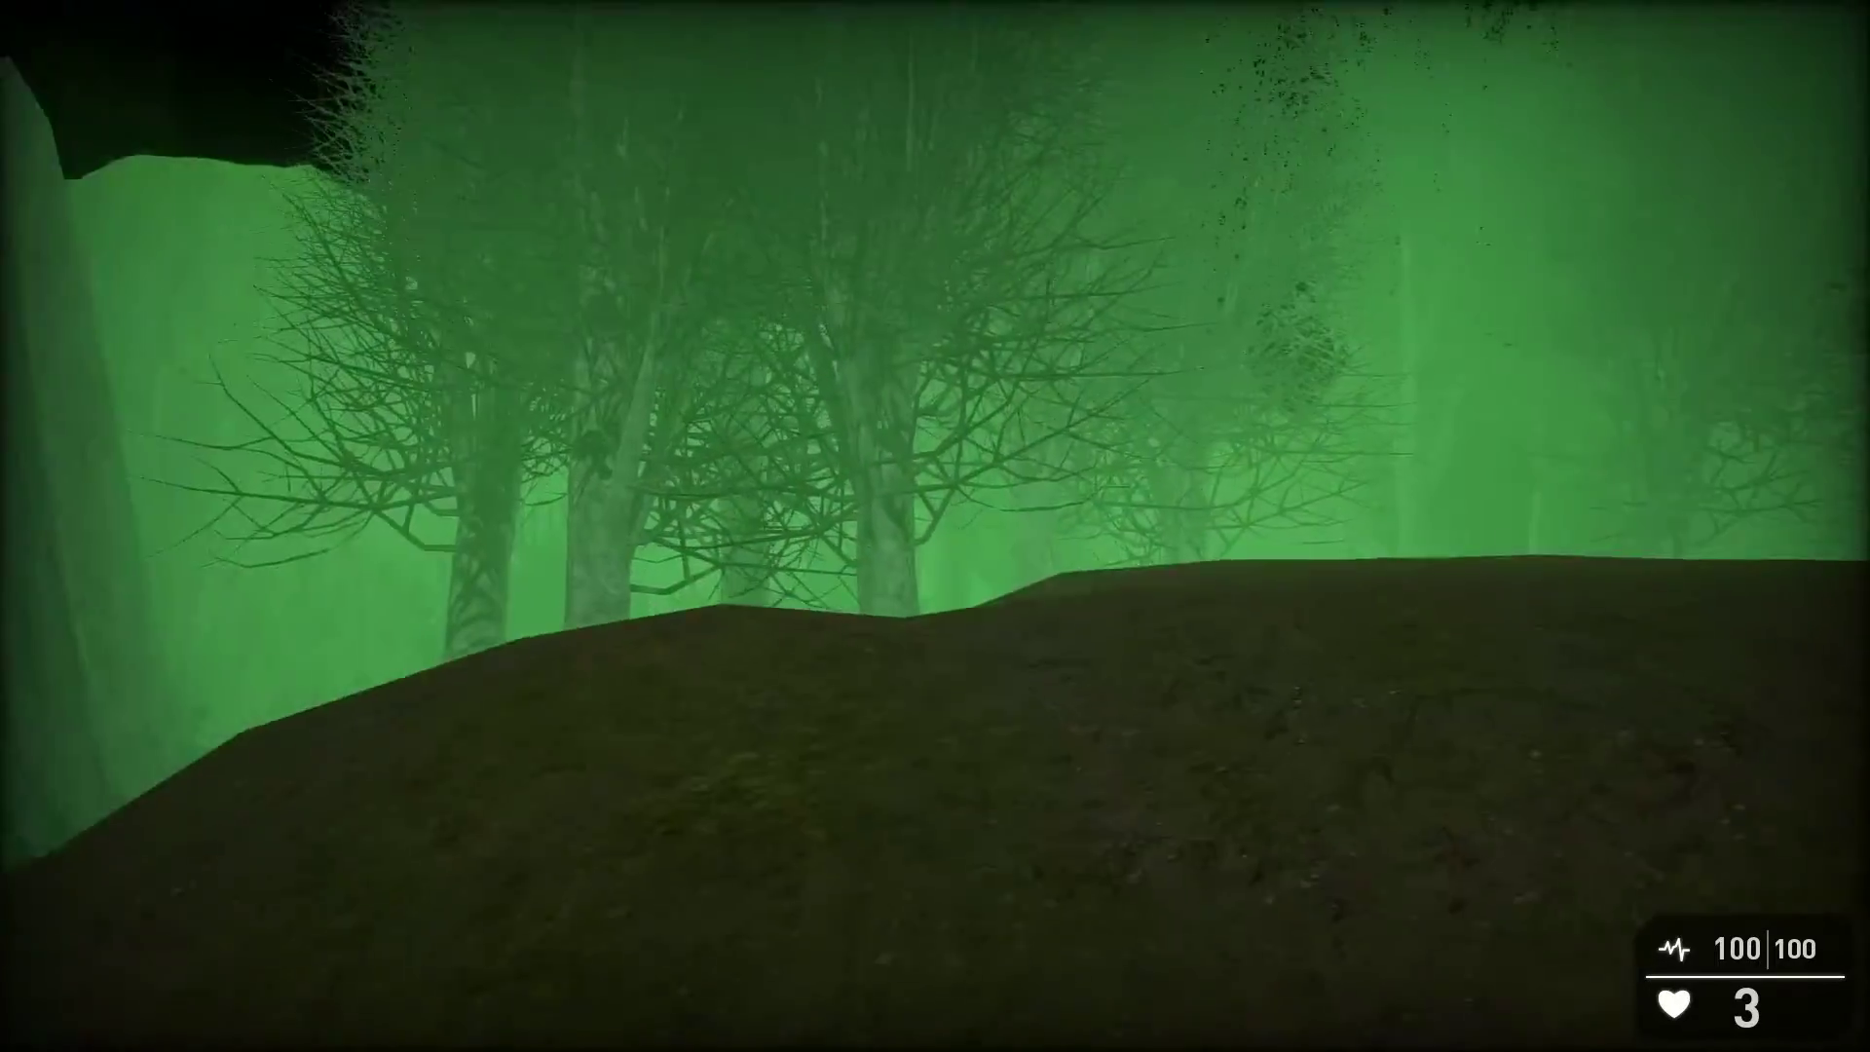
key("w")
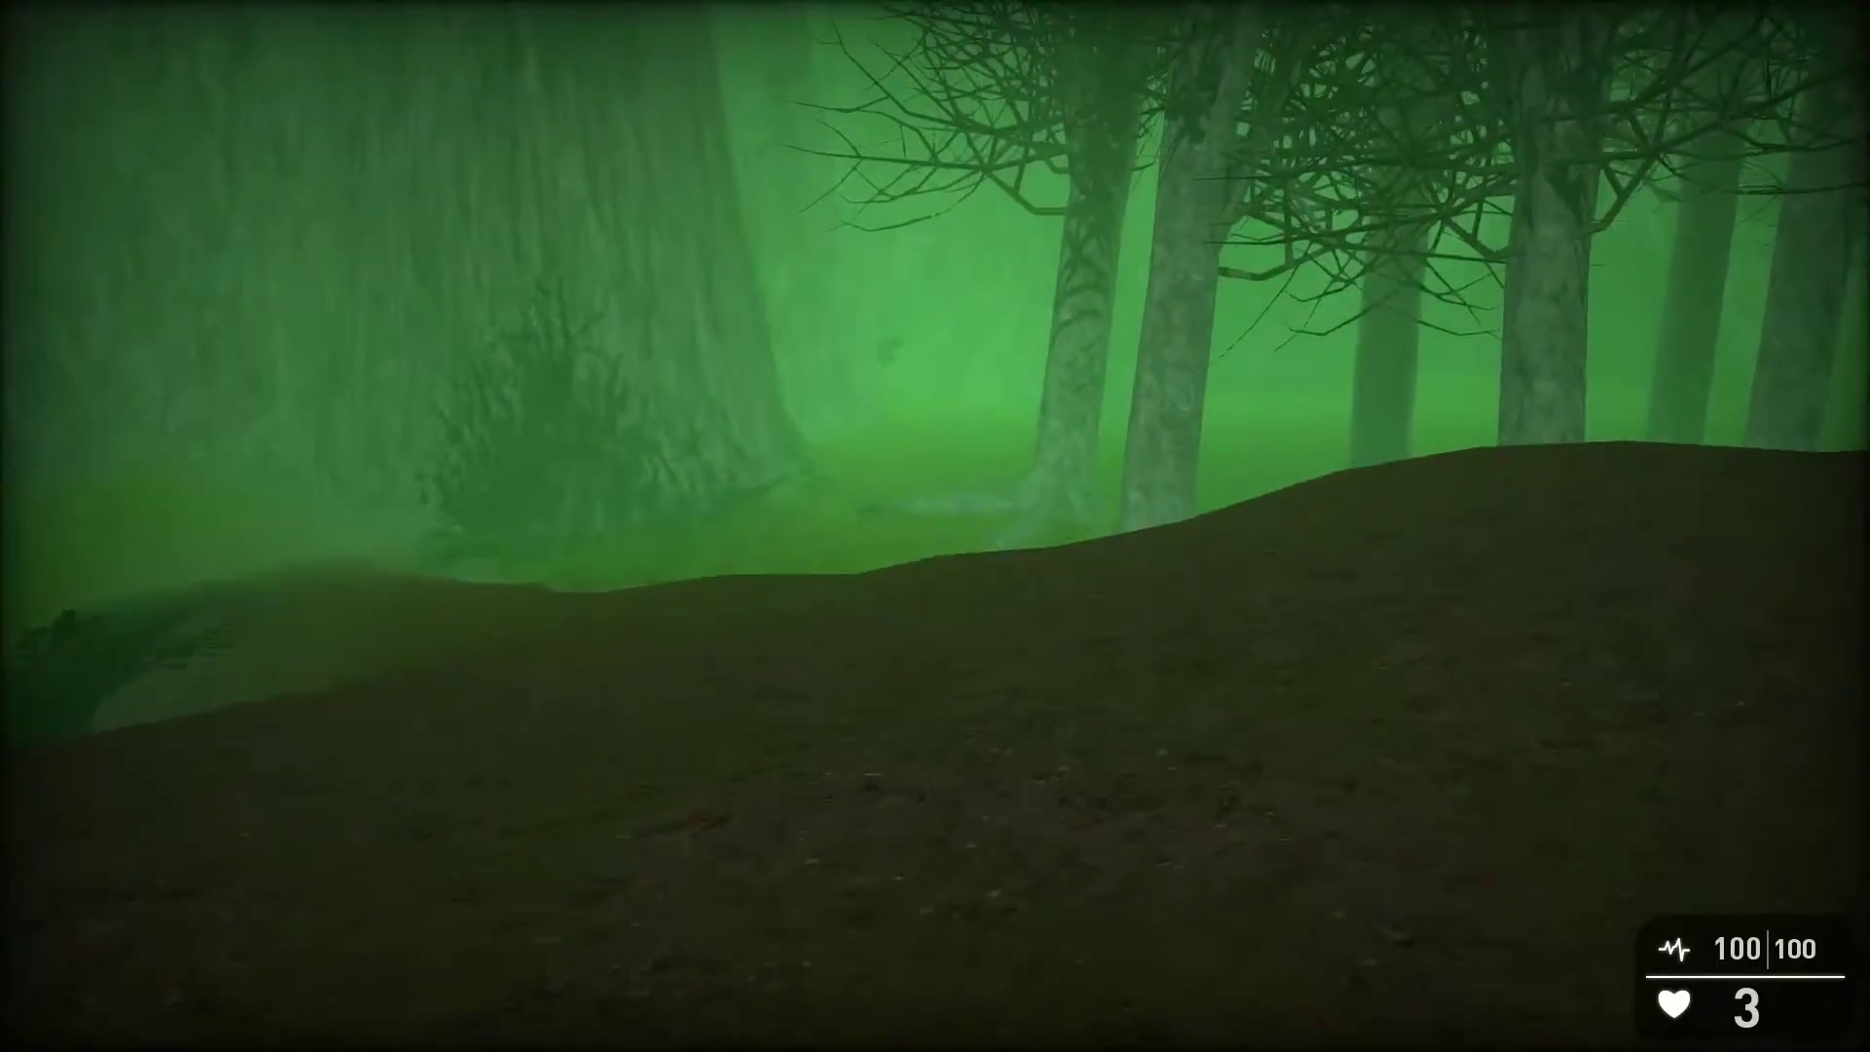
key("w")
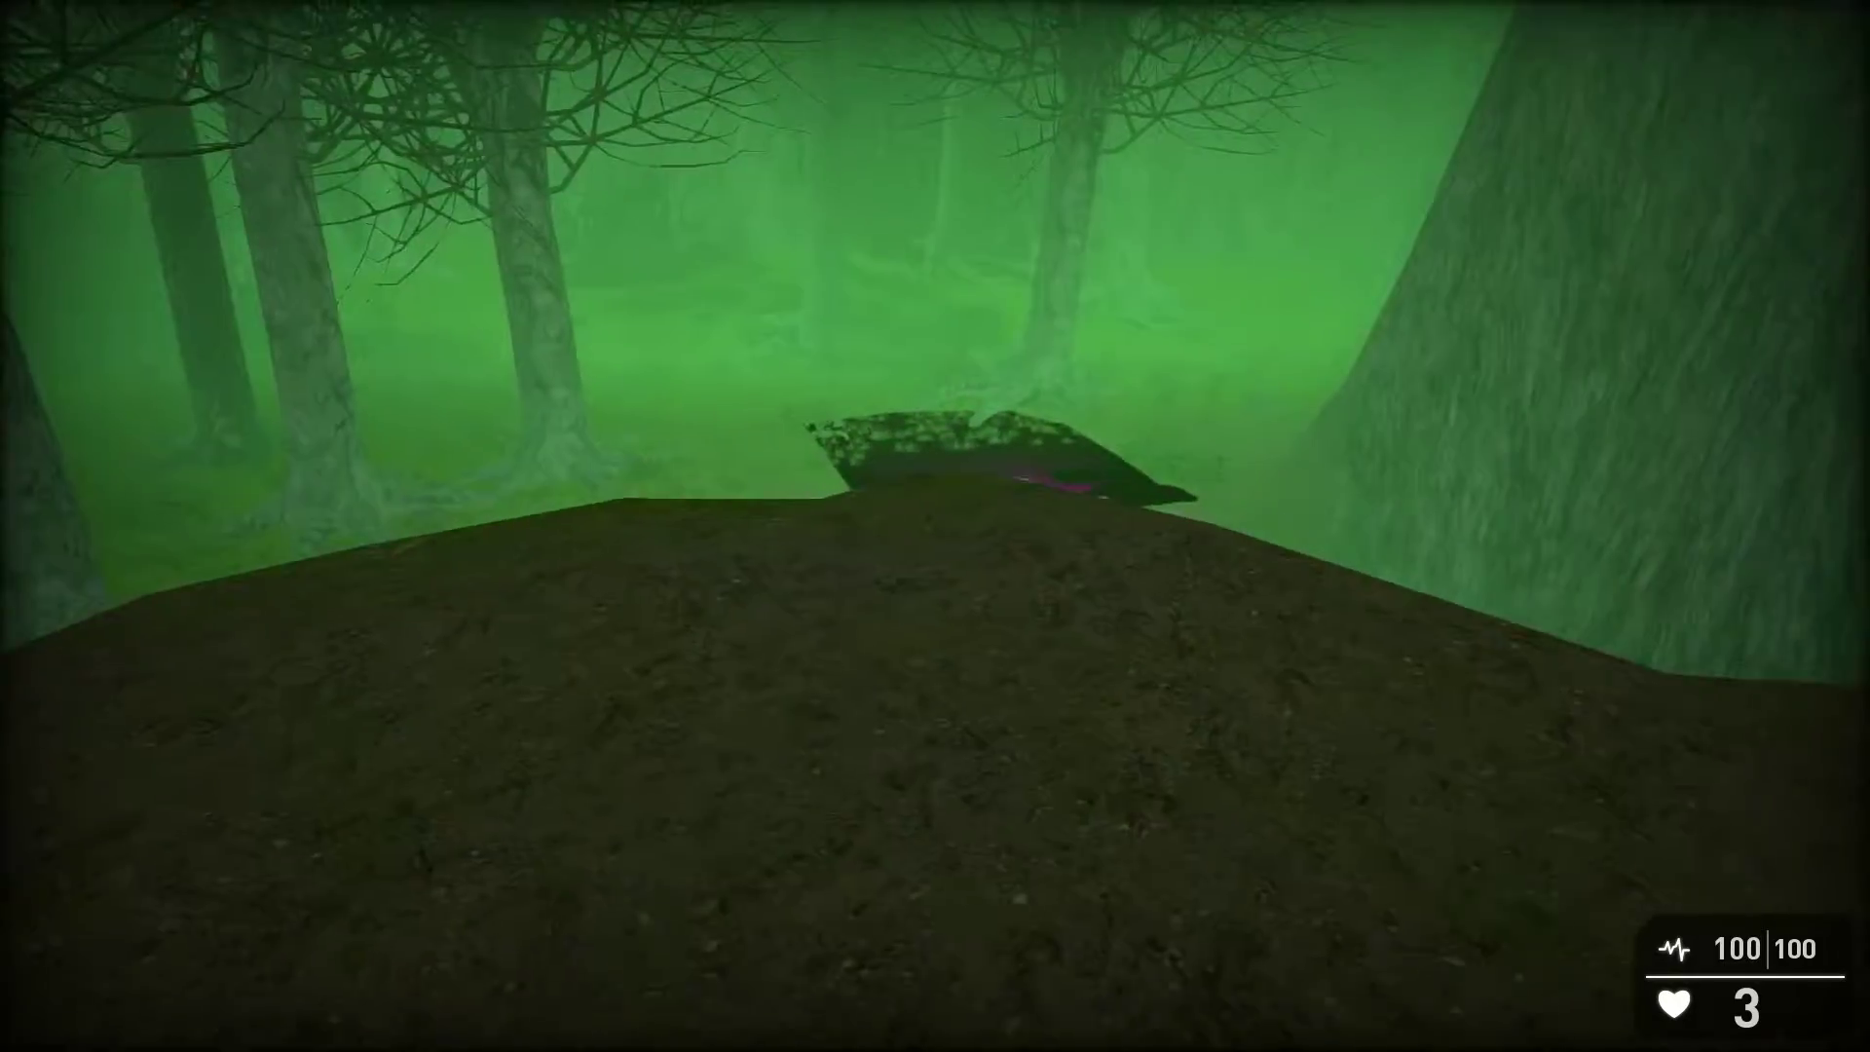
key("w")
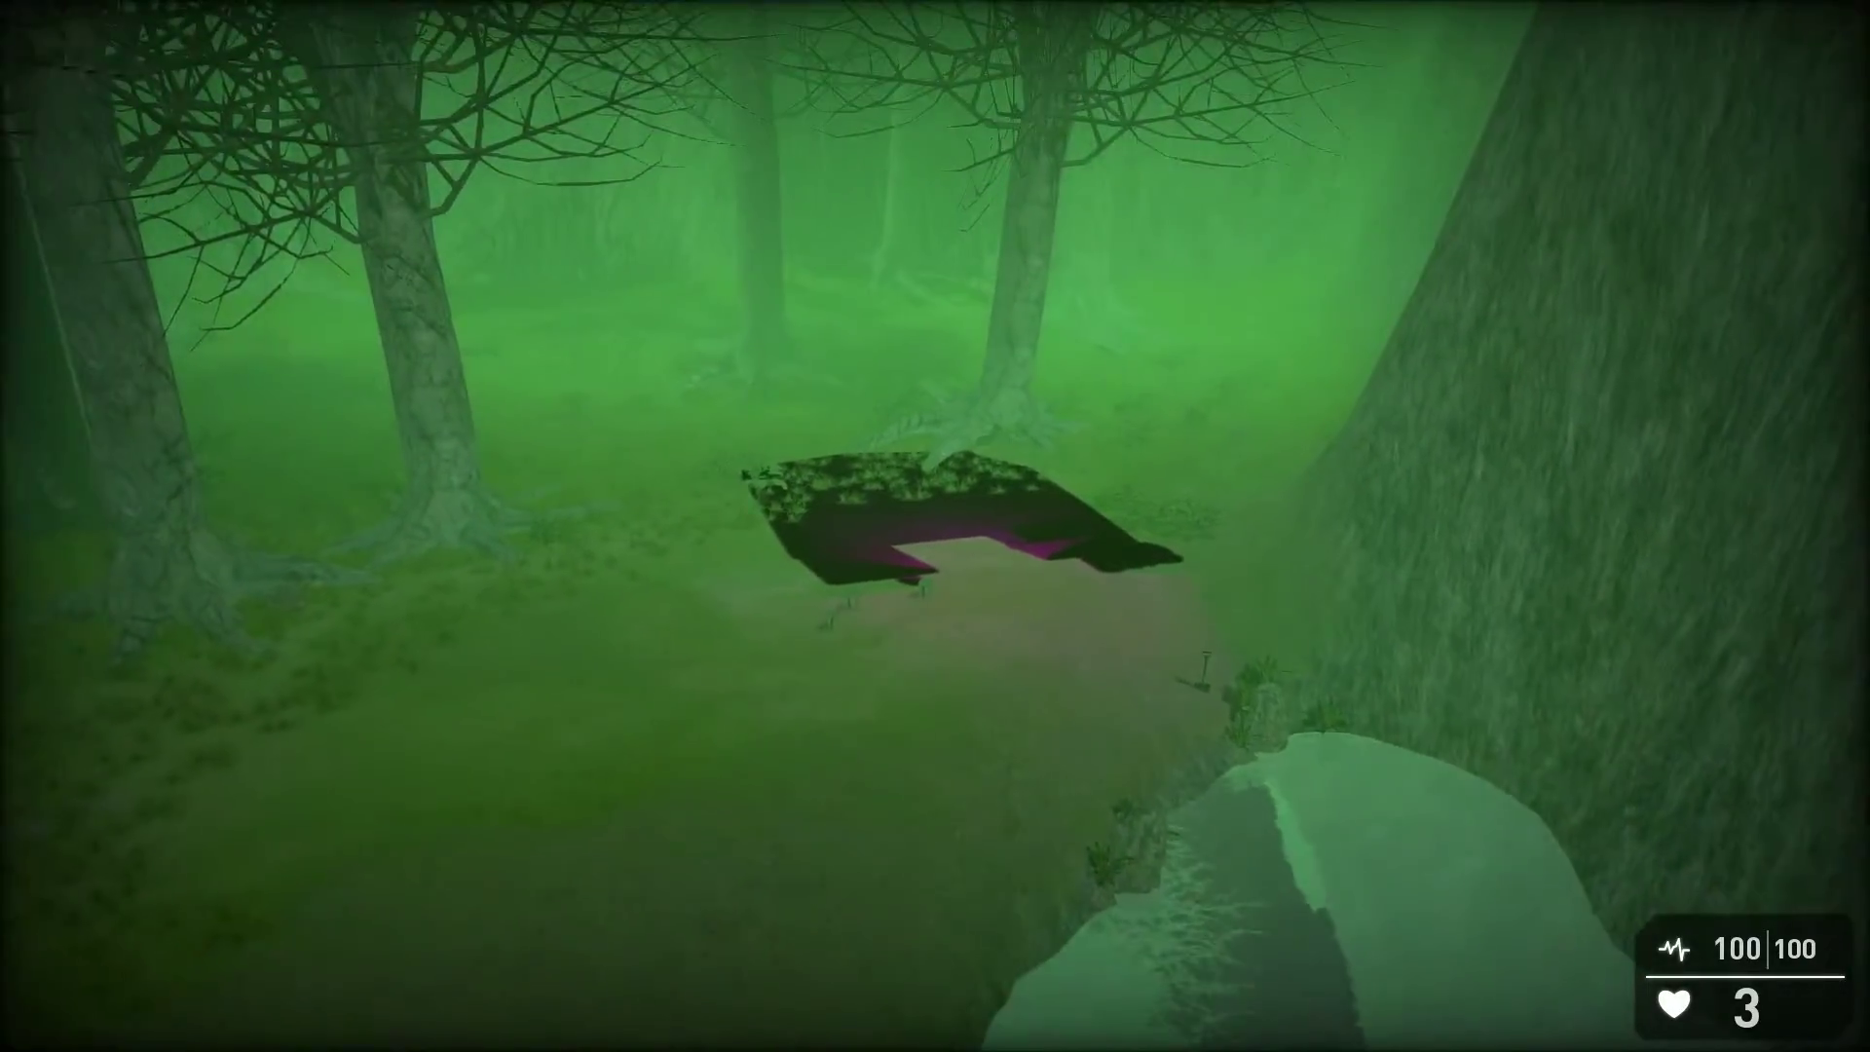
Back away from the tree trunks to view the ledge and platform.
key("w")
key("w")
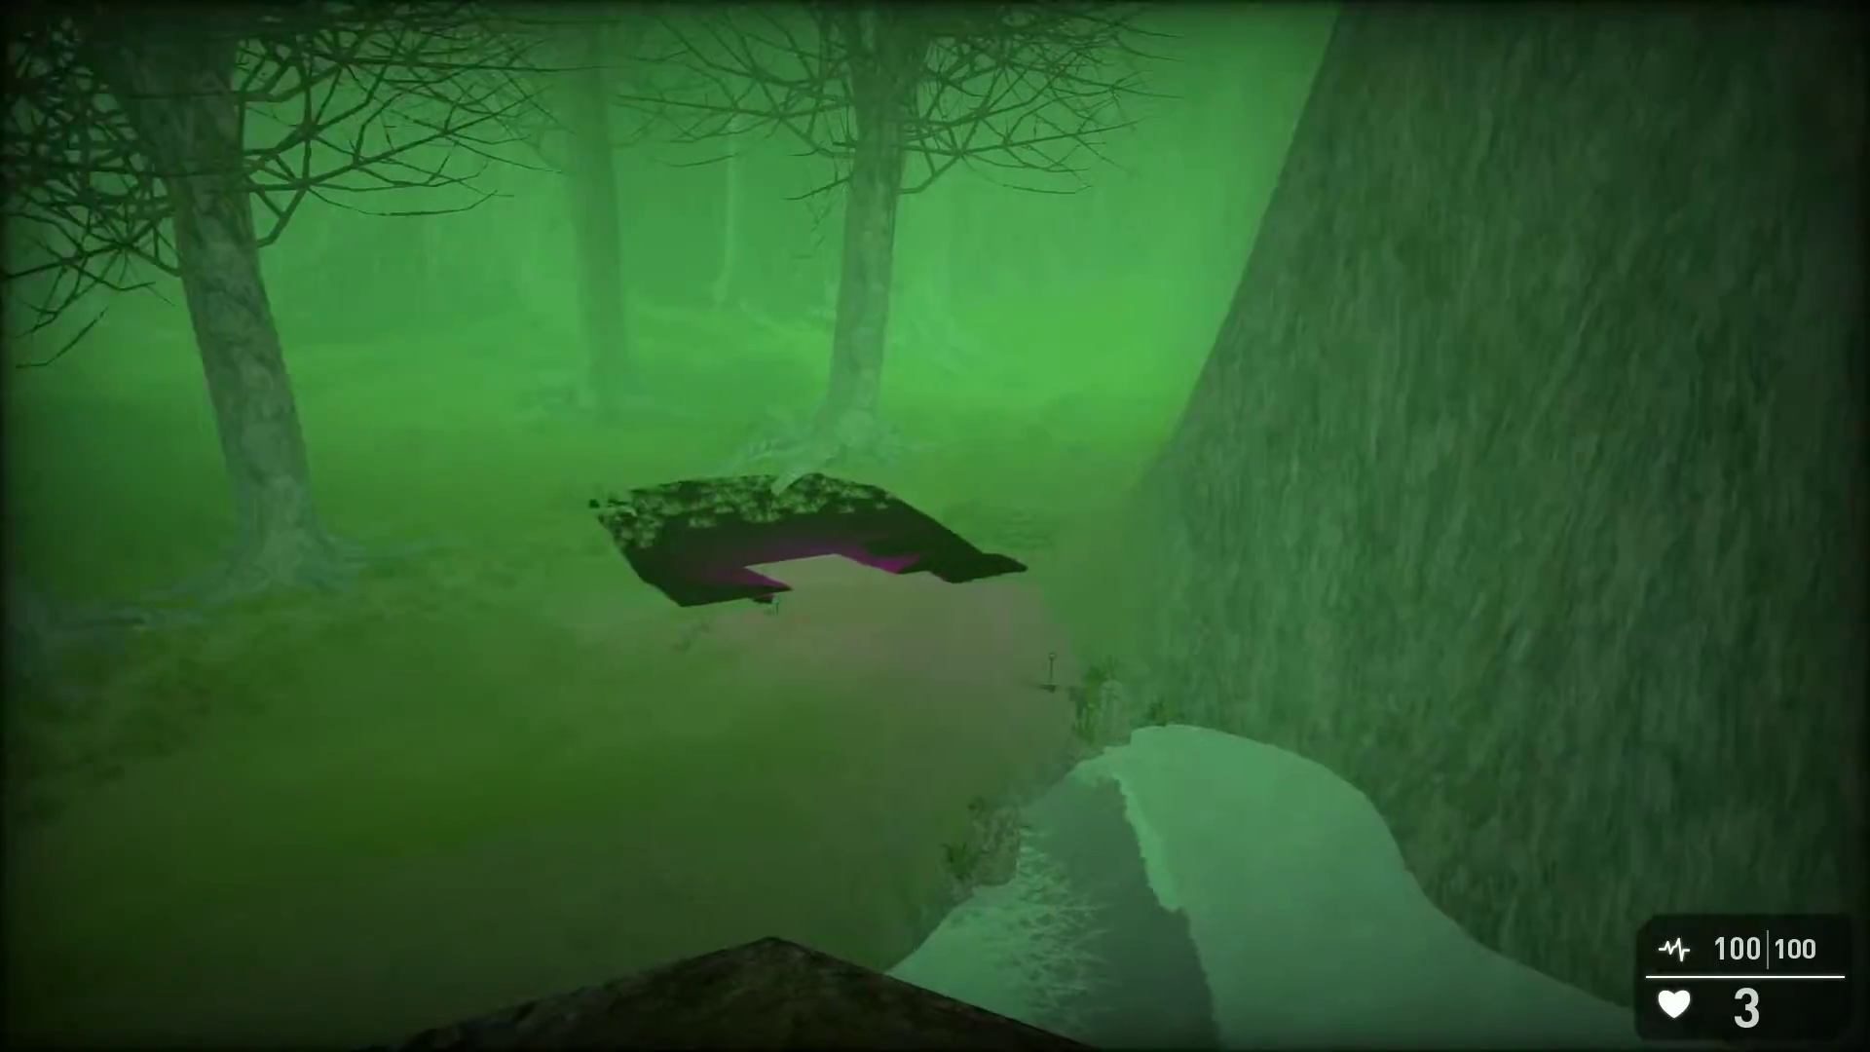
key("s")
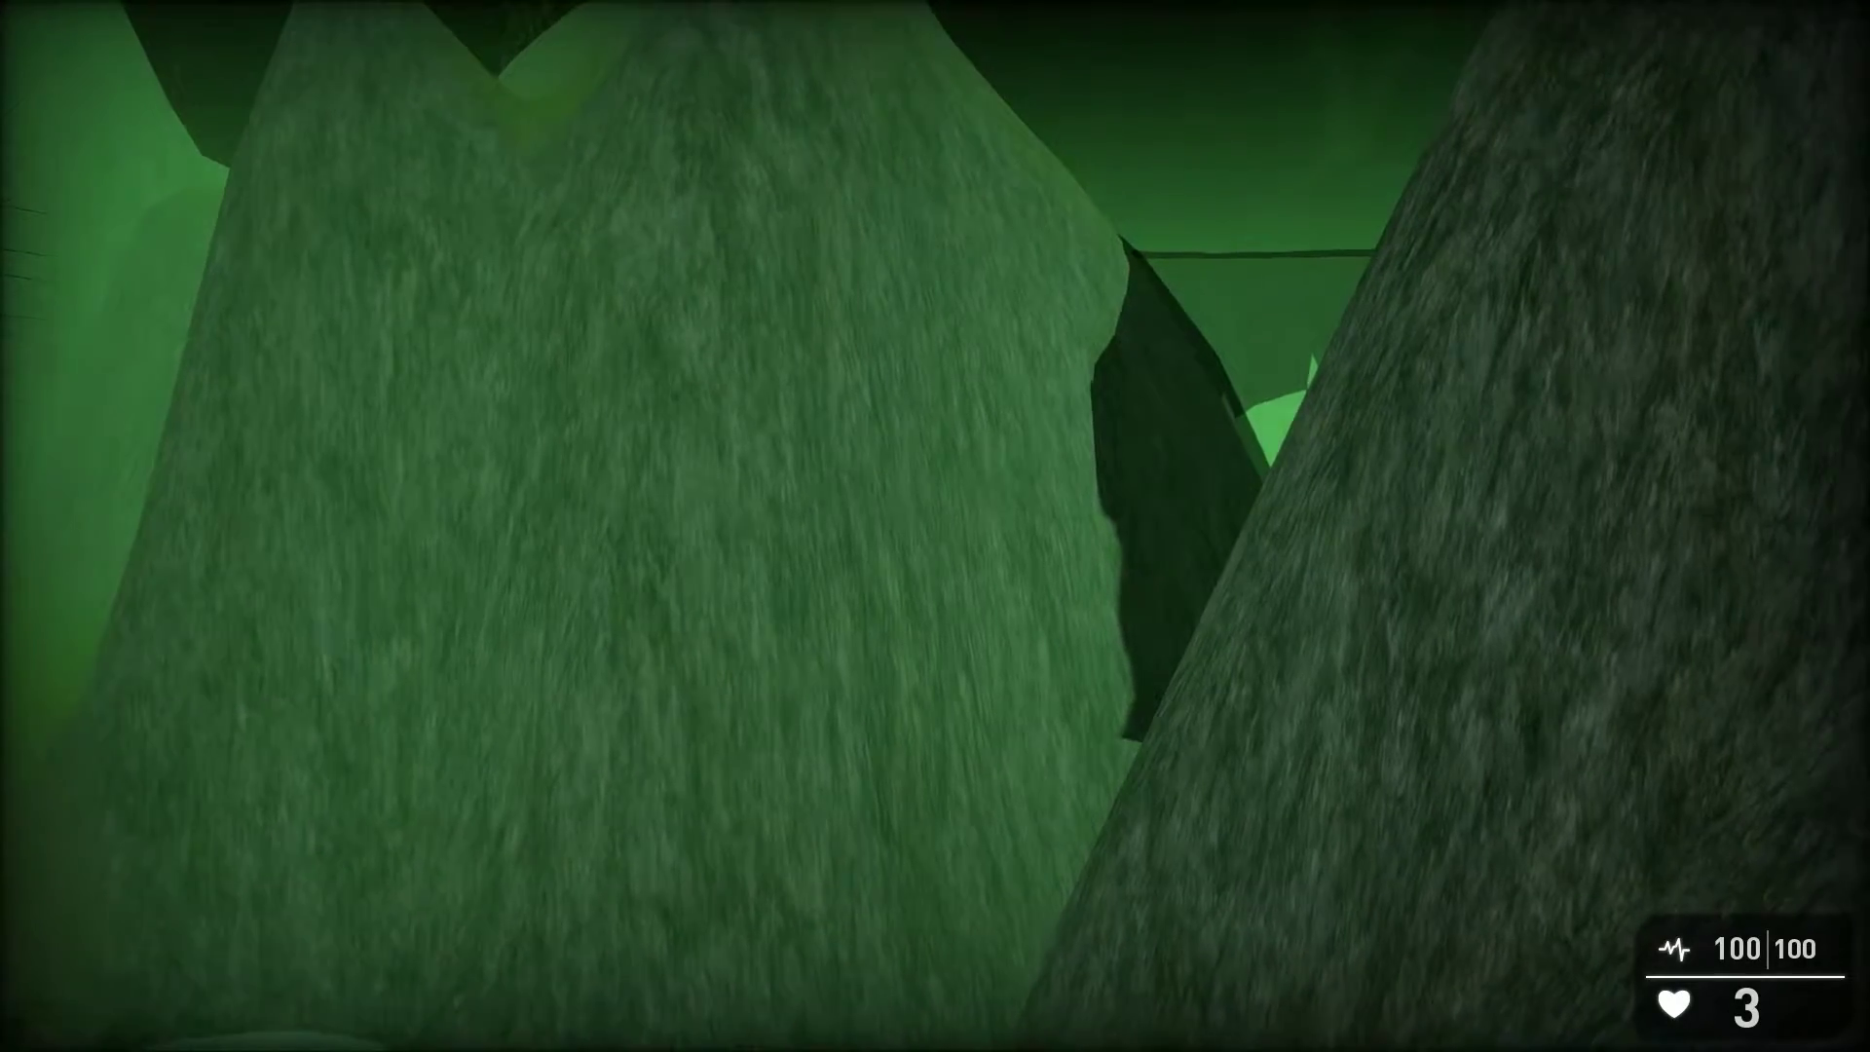
key("s")
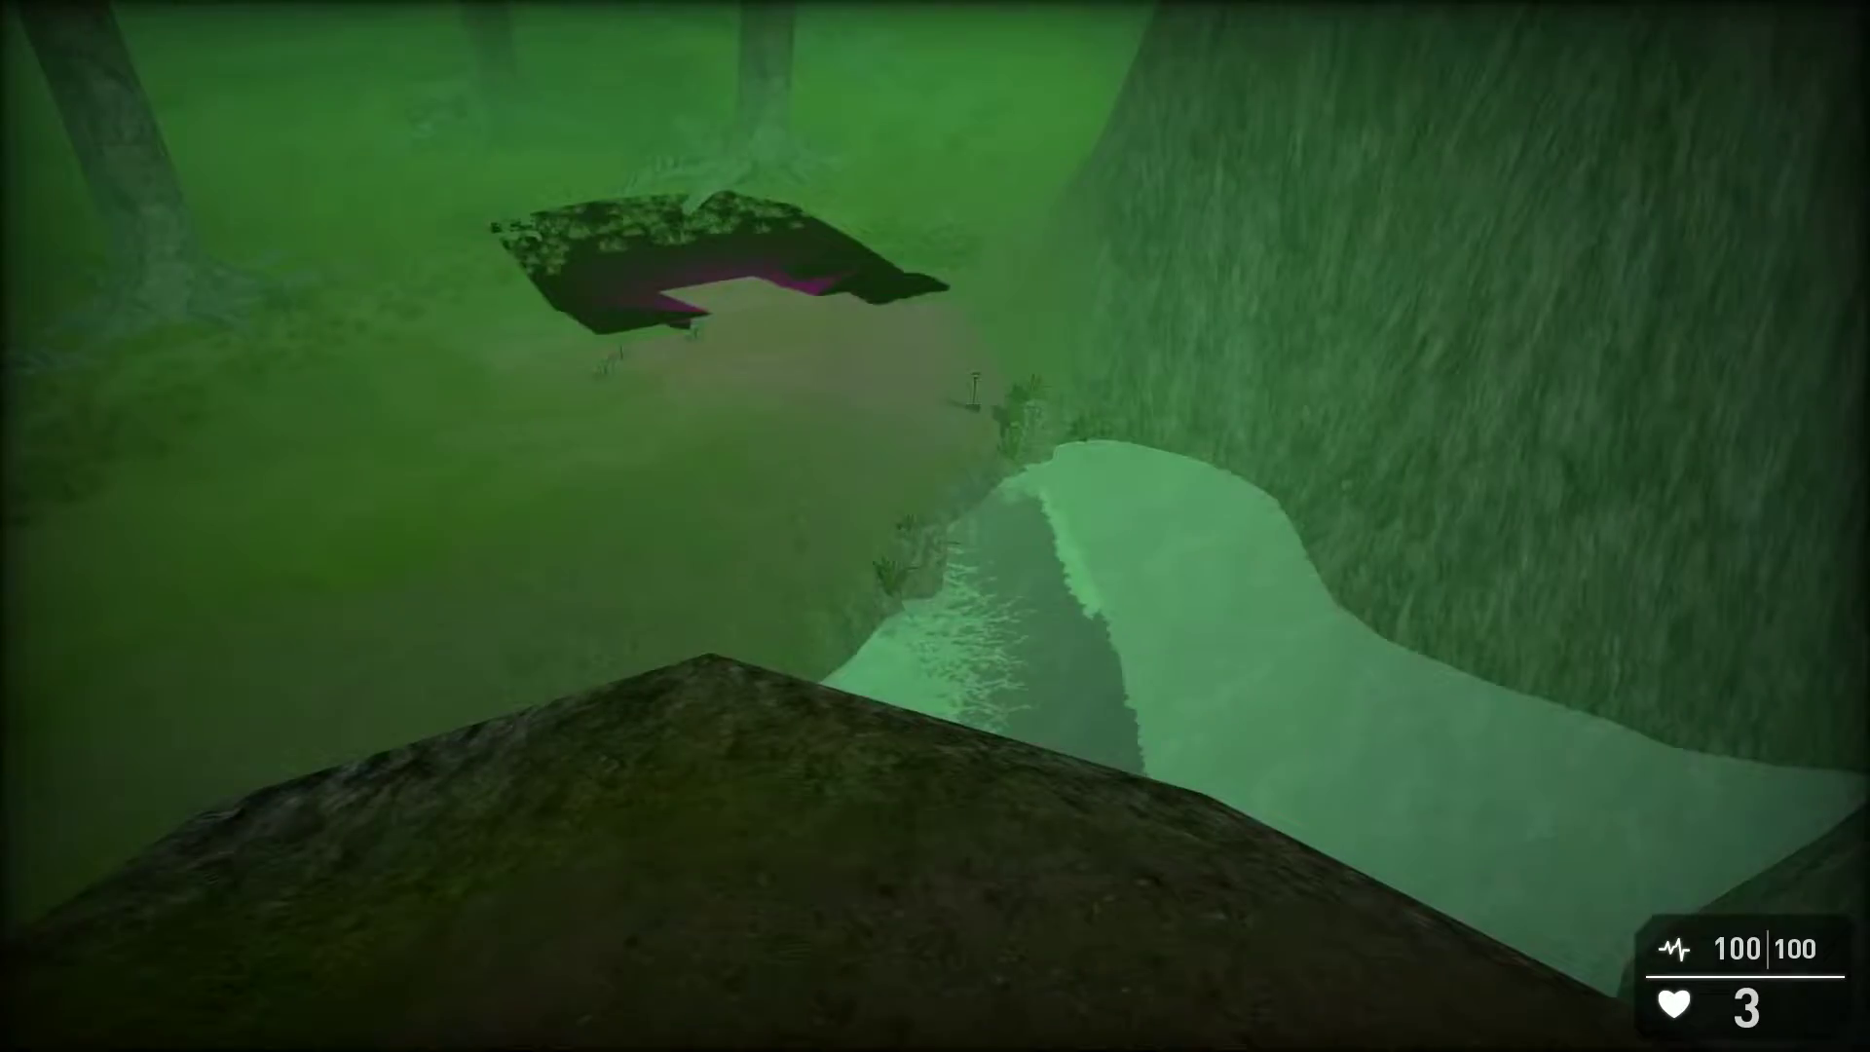
key("w")
key("s")
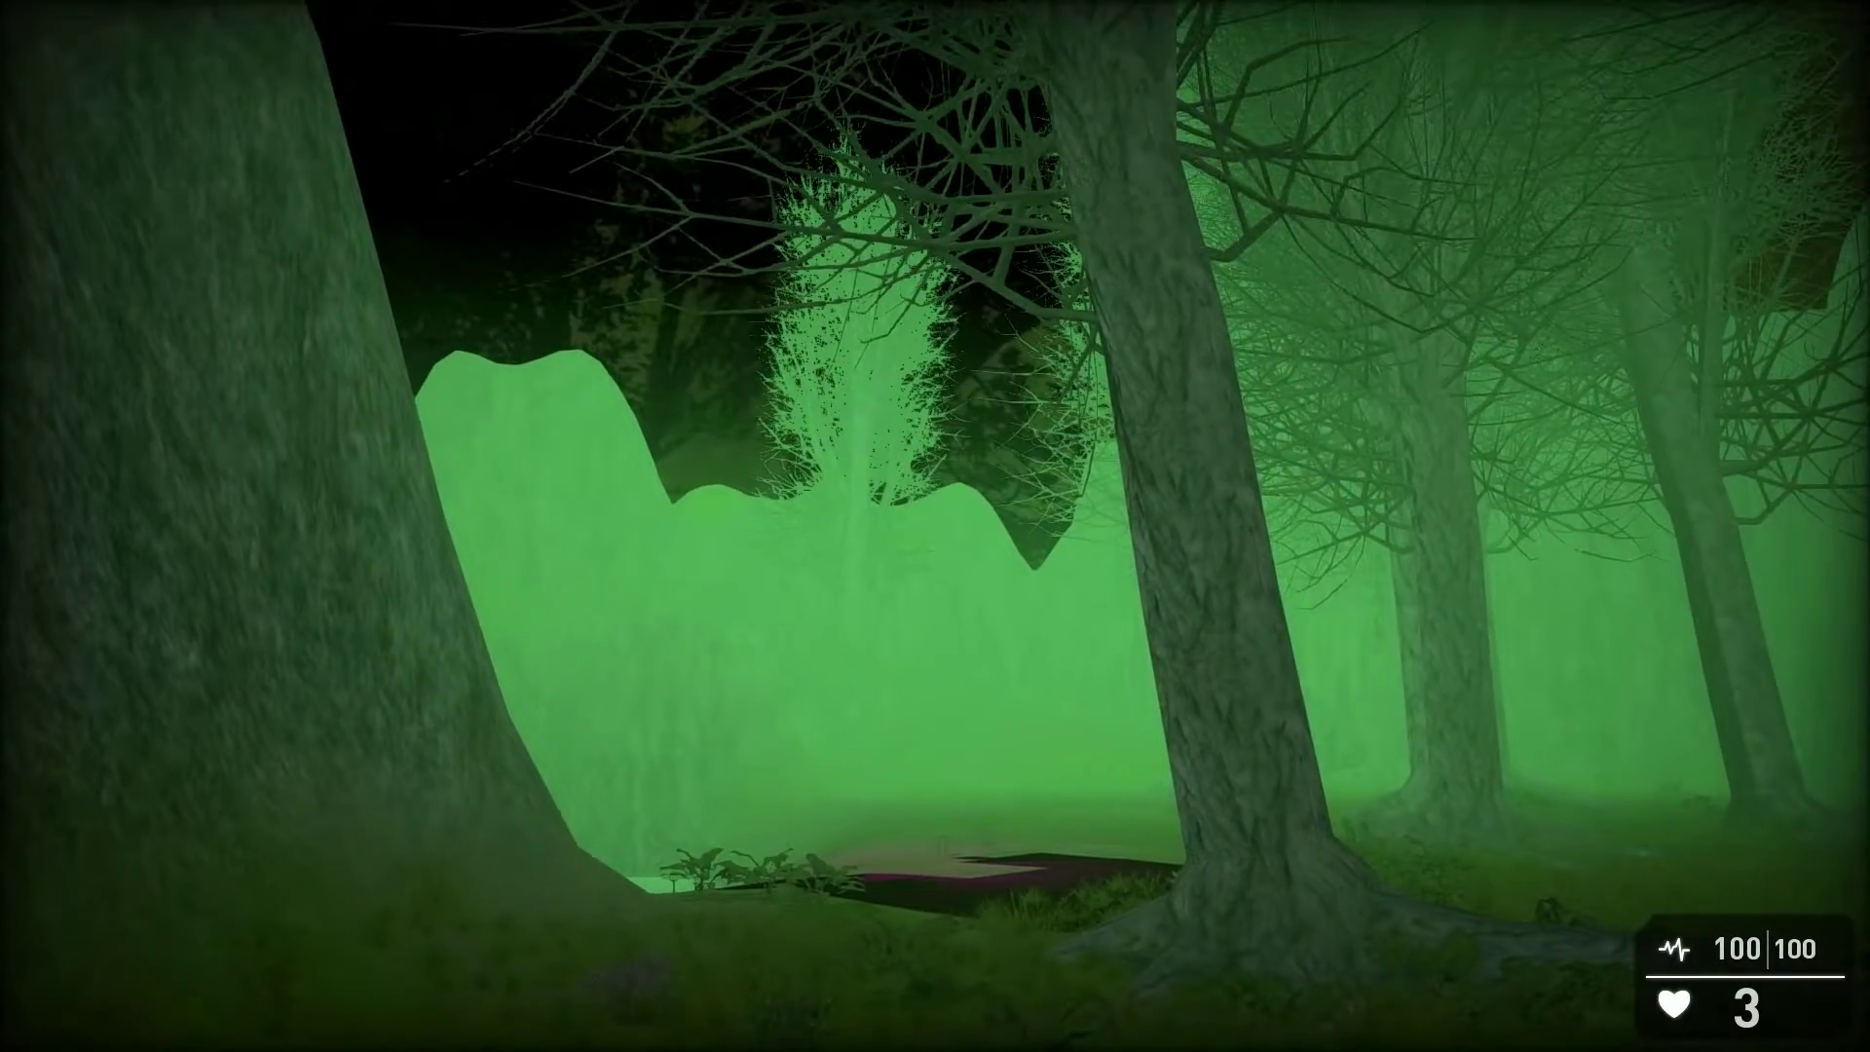
Switch the sky type to overcast and lower Fog Green to 52.
key("Escape")
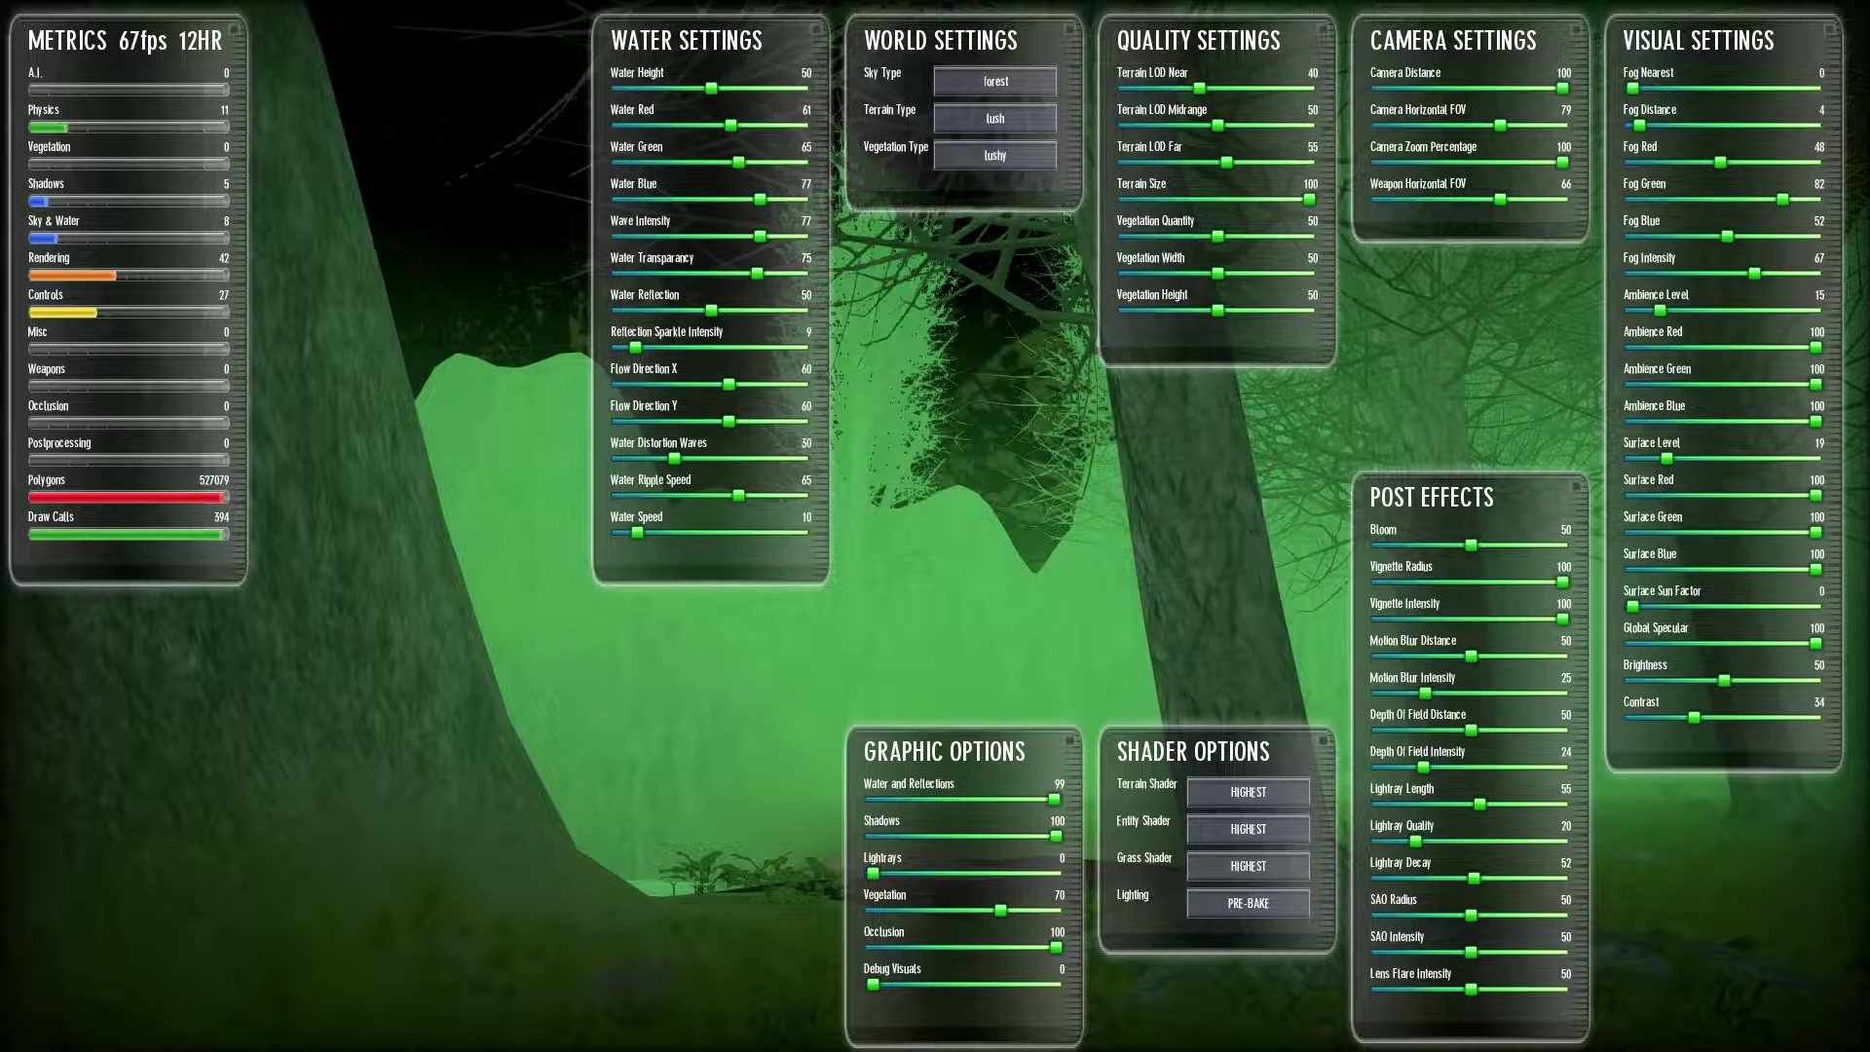
left_click(994, 80)
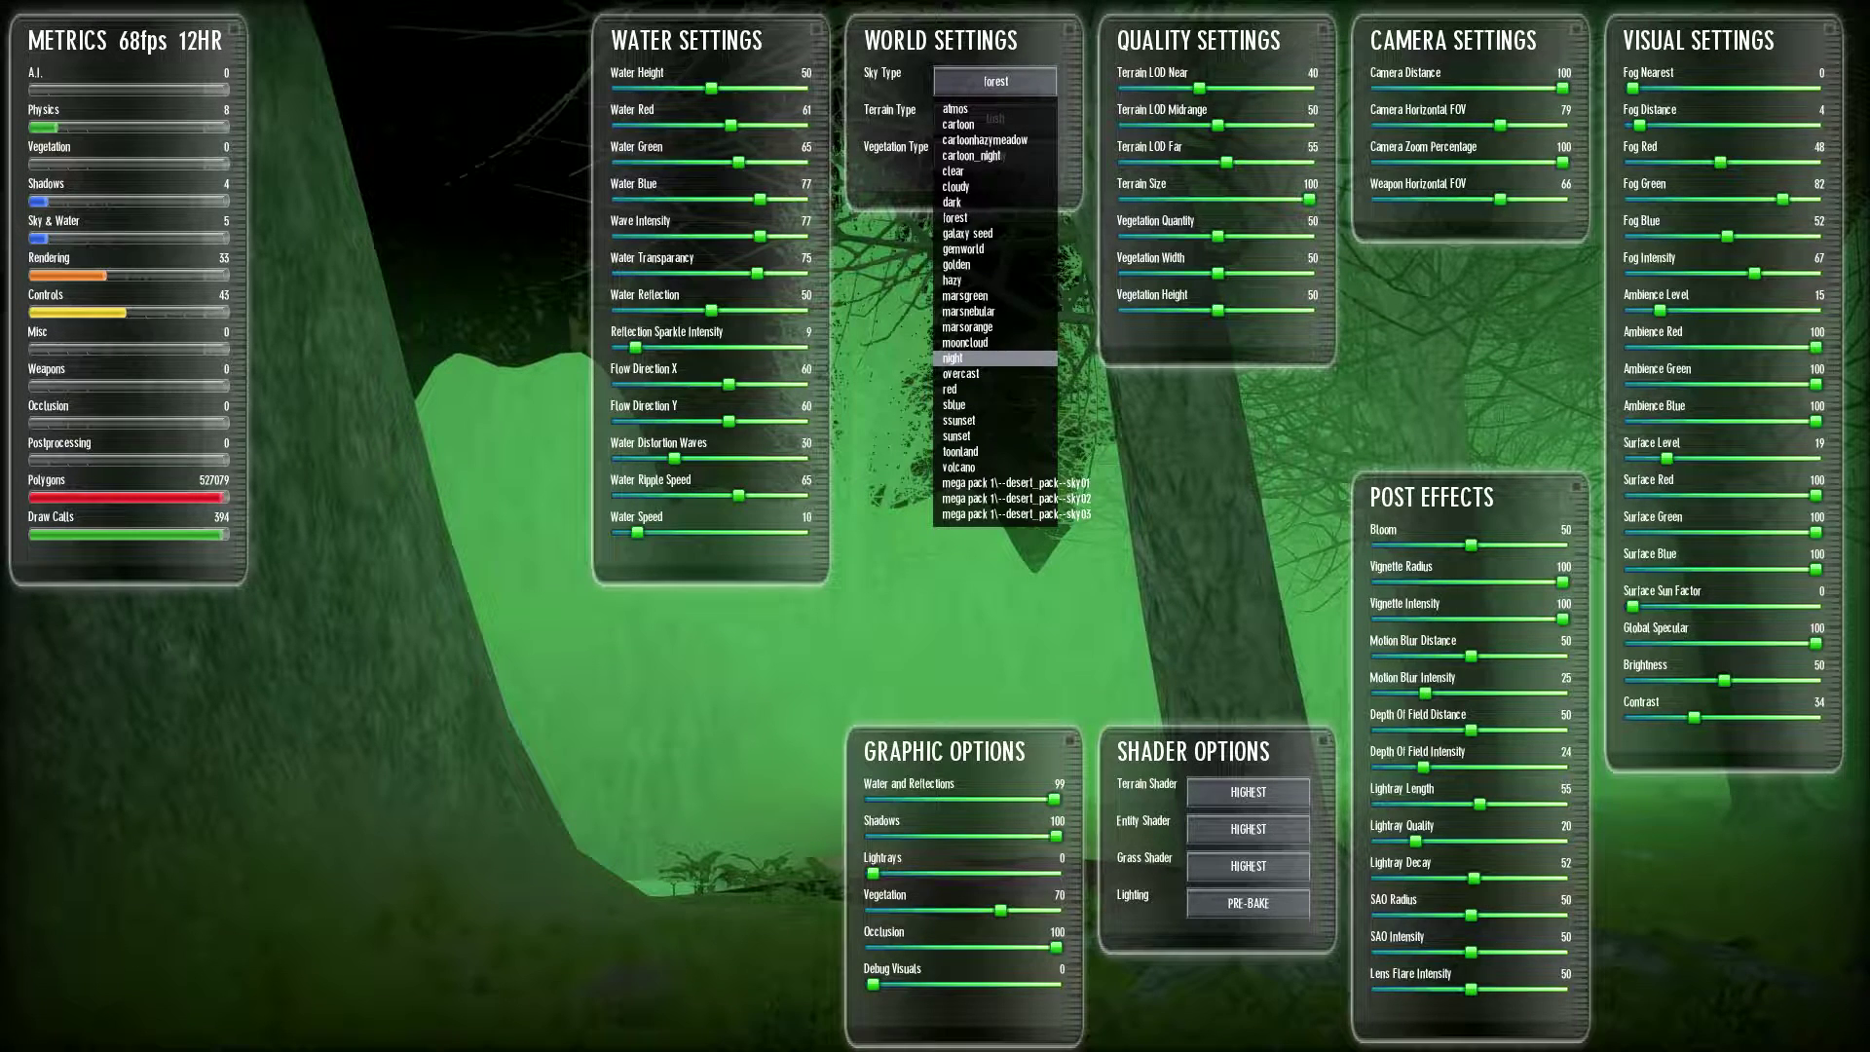
left_click(974, 373)
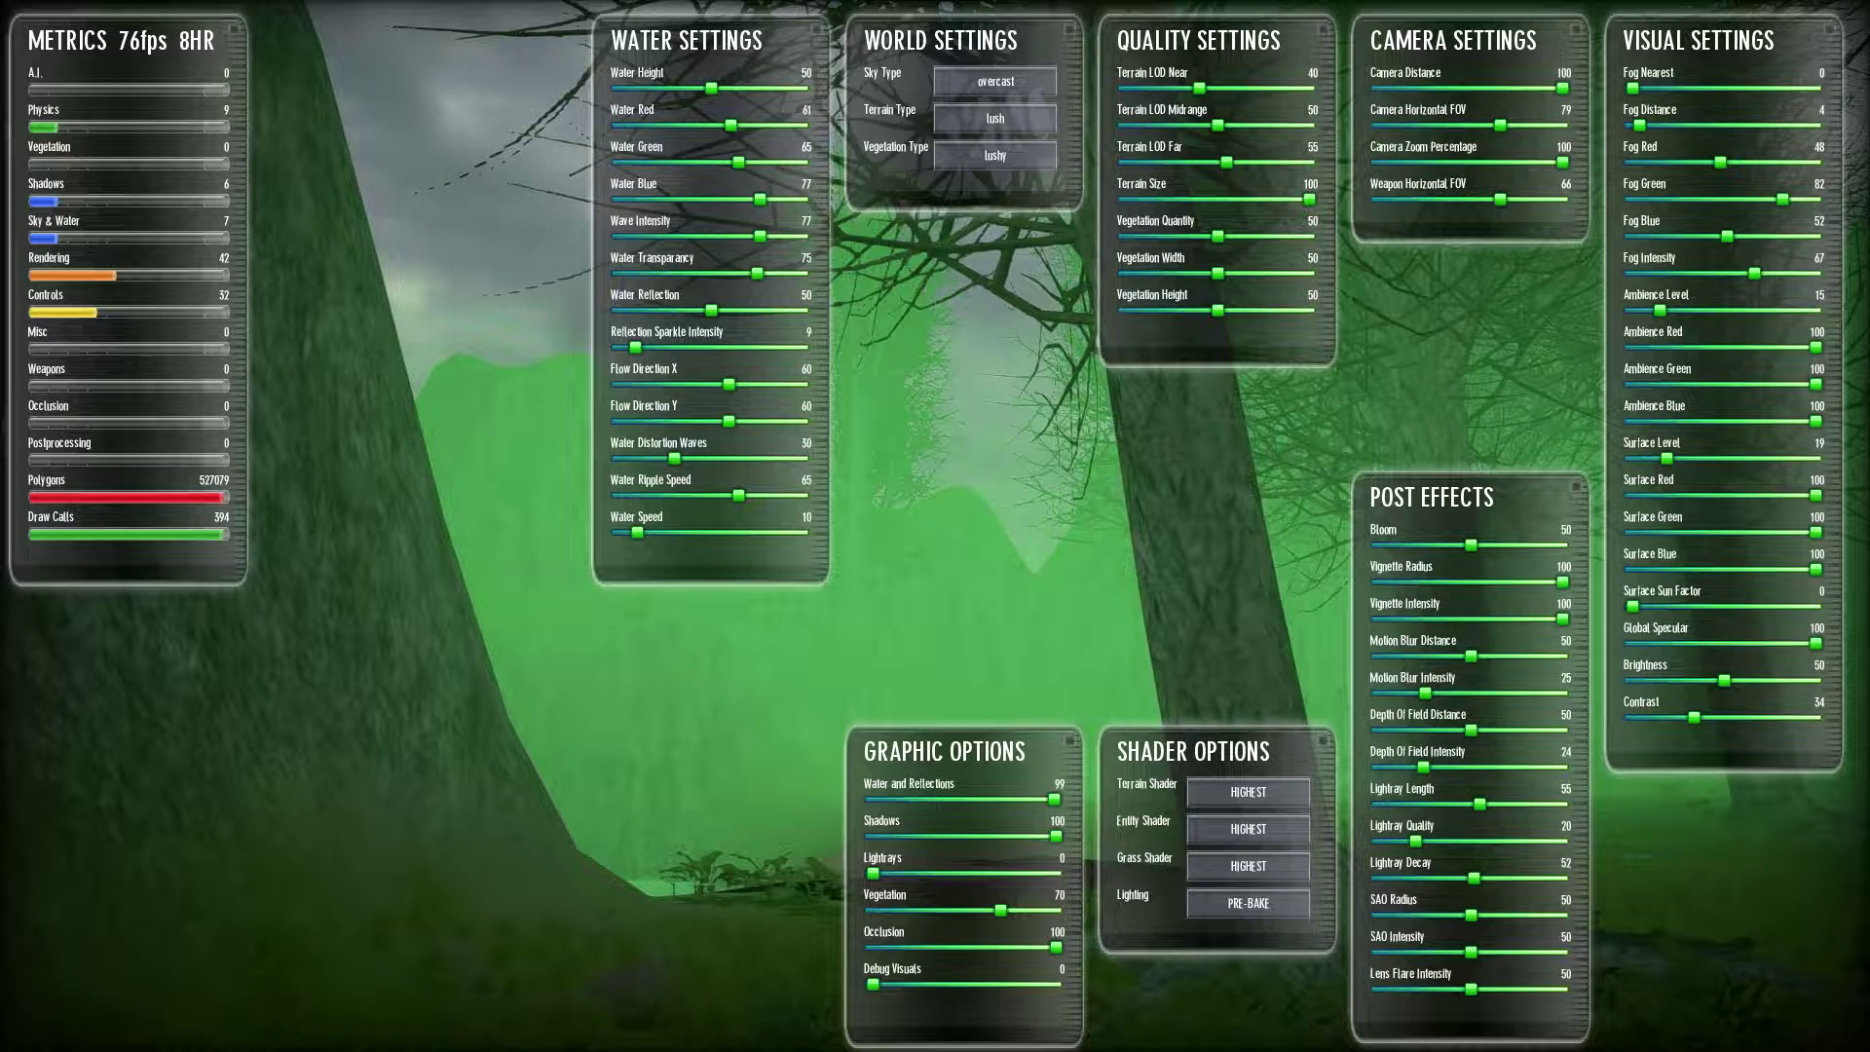
left_click_drag(1782, 199, 1727, 198)
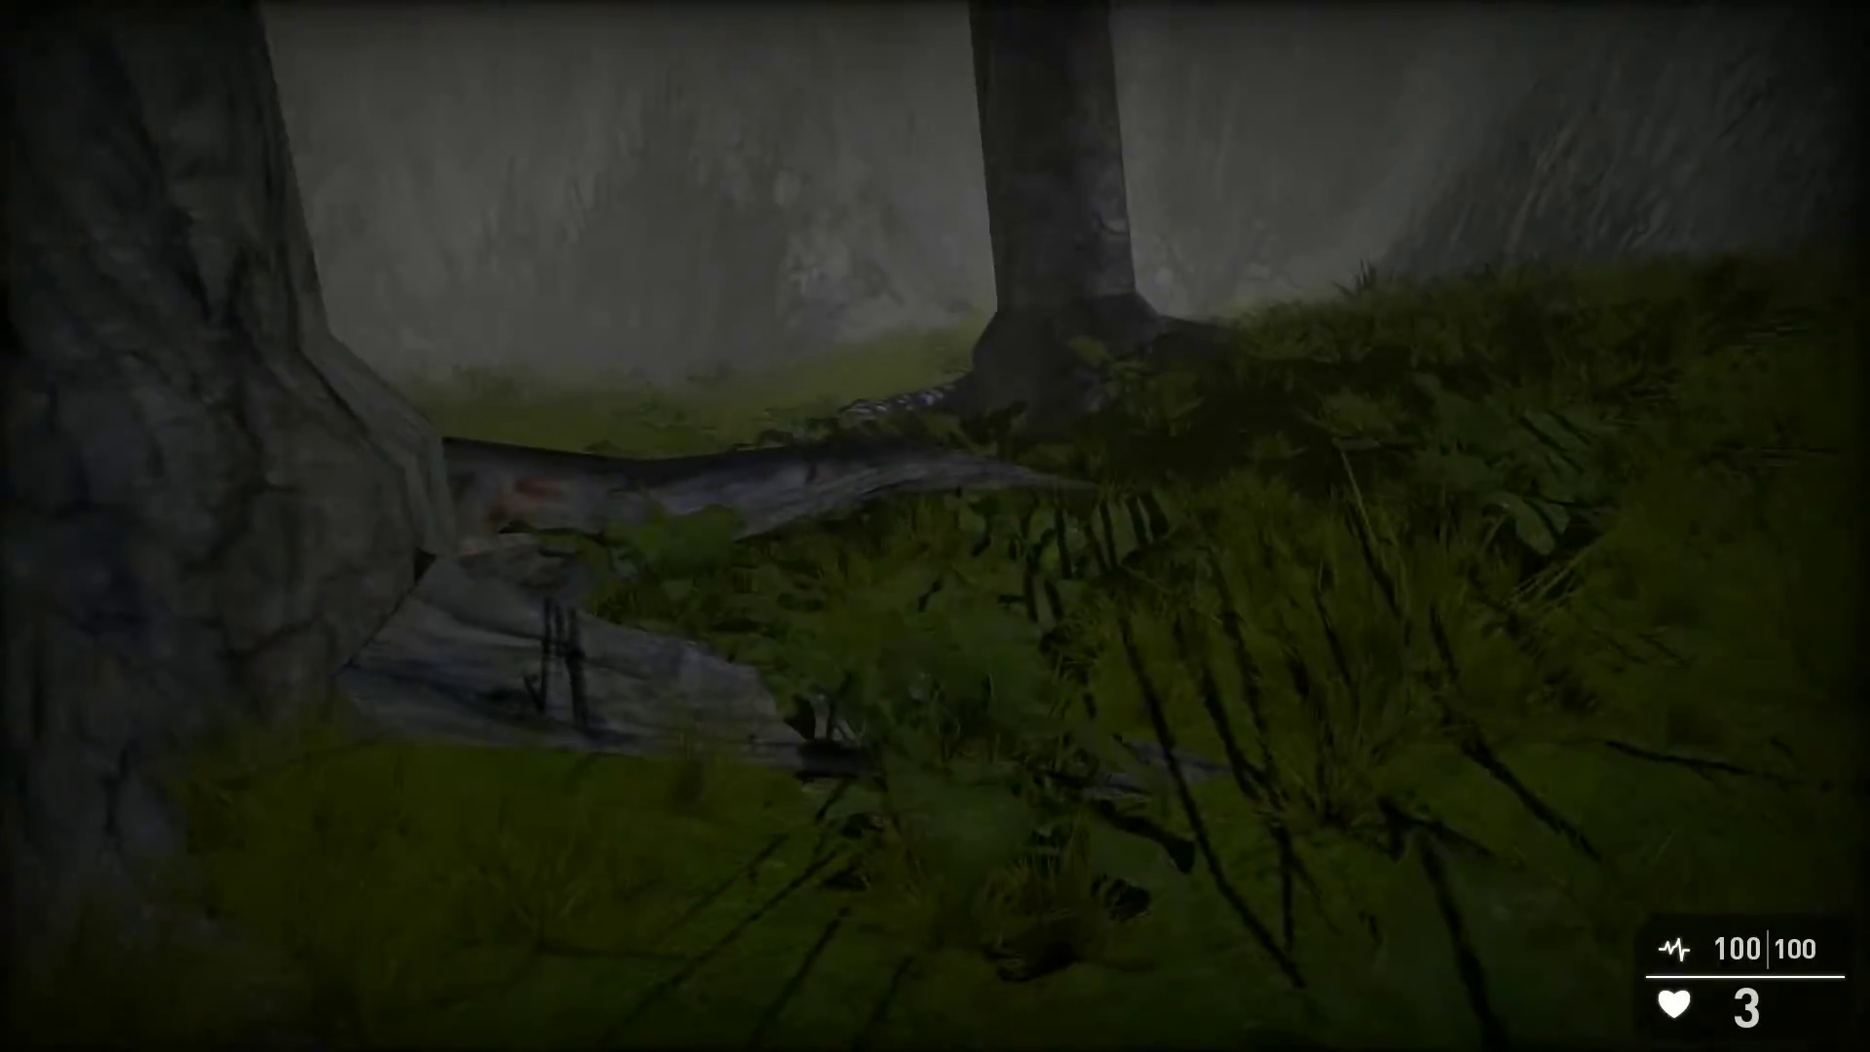
Set the vegetation type to weedy 01 and resume play.
key("F1")
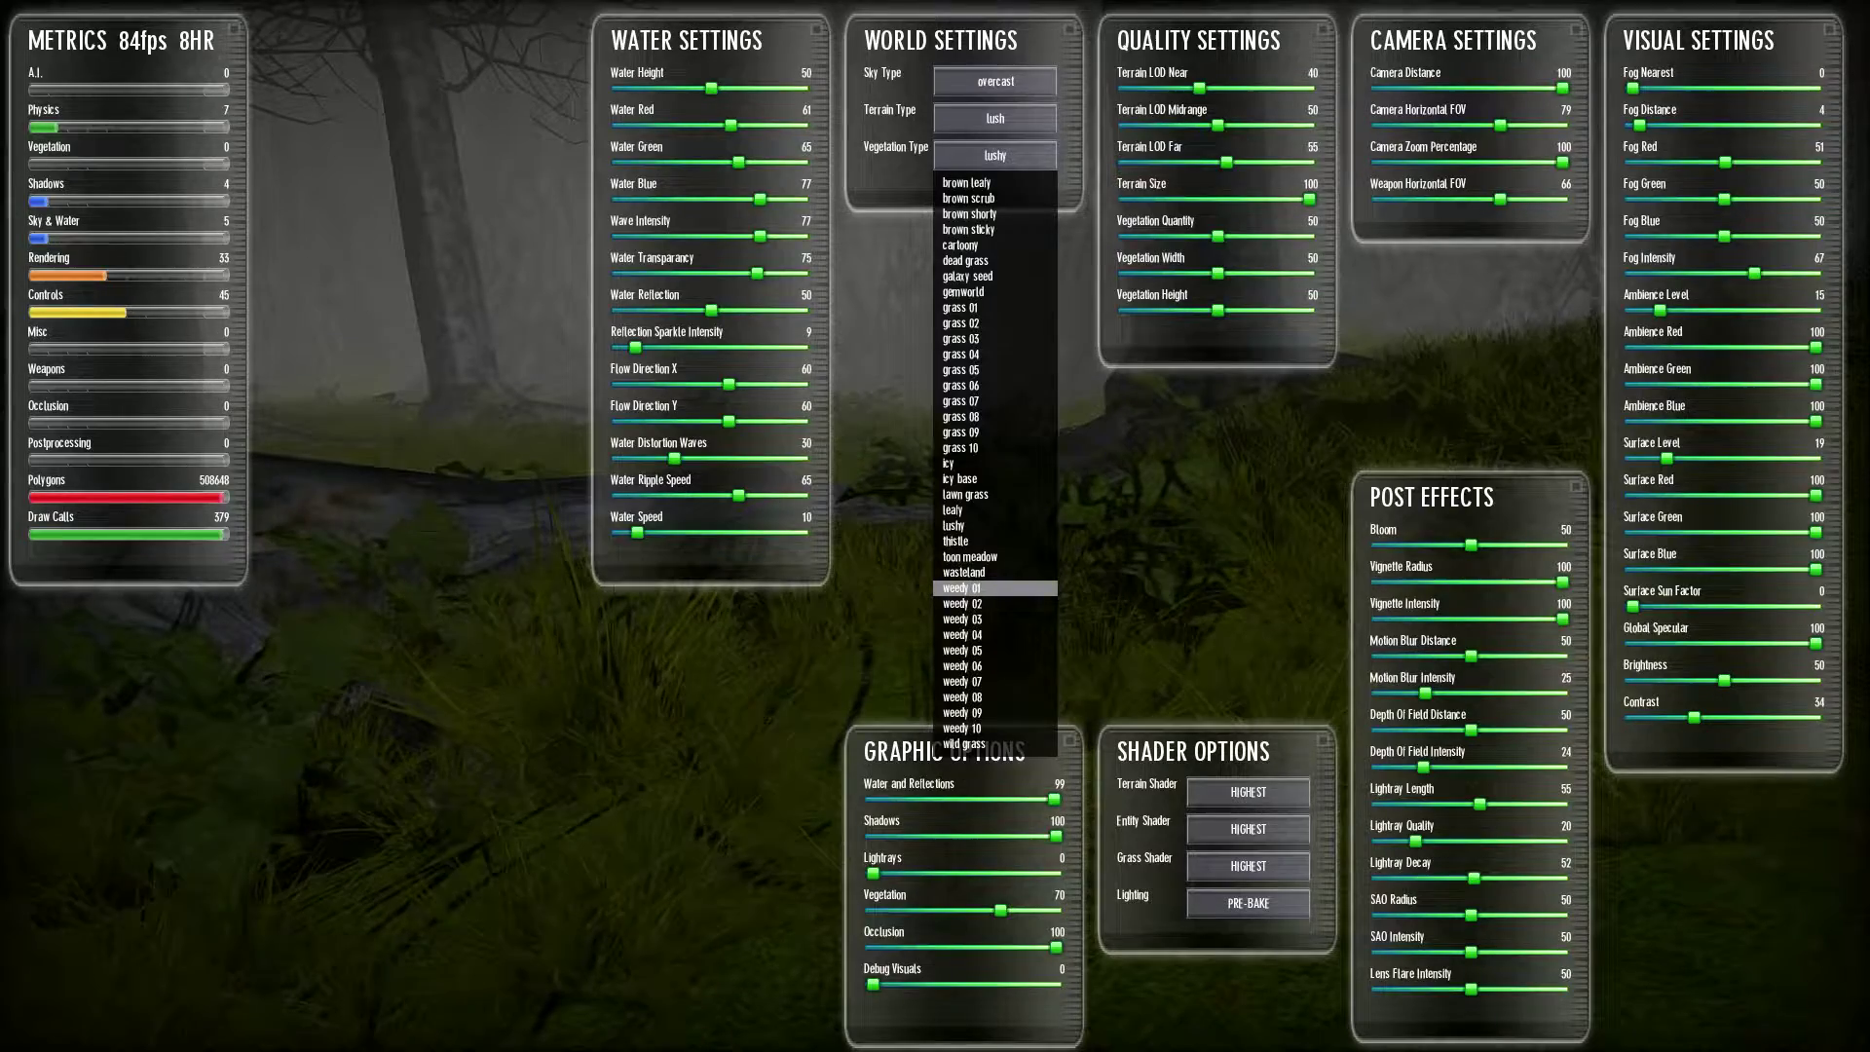
left_click(995, 588)
key("F1")
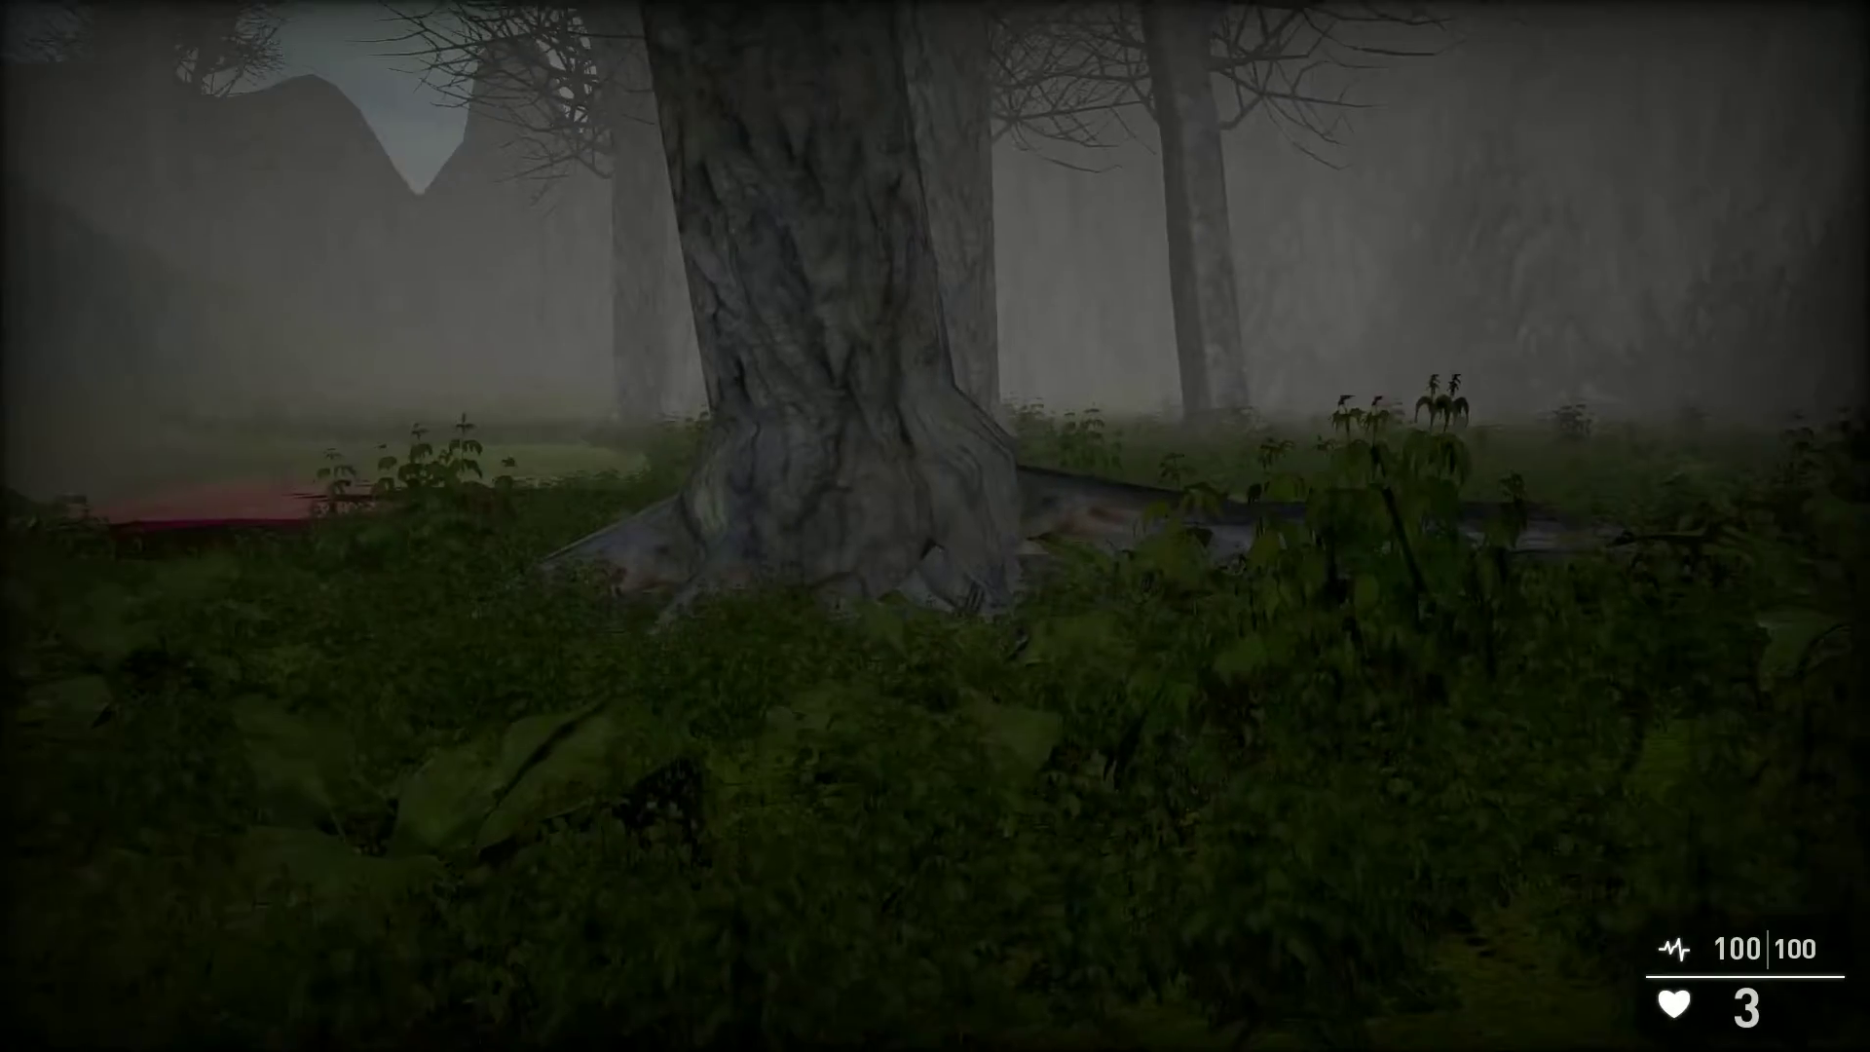
Walk through the foggy forest past the bushes and rock wall.
key("w")
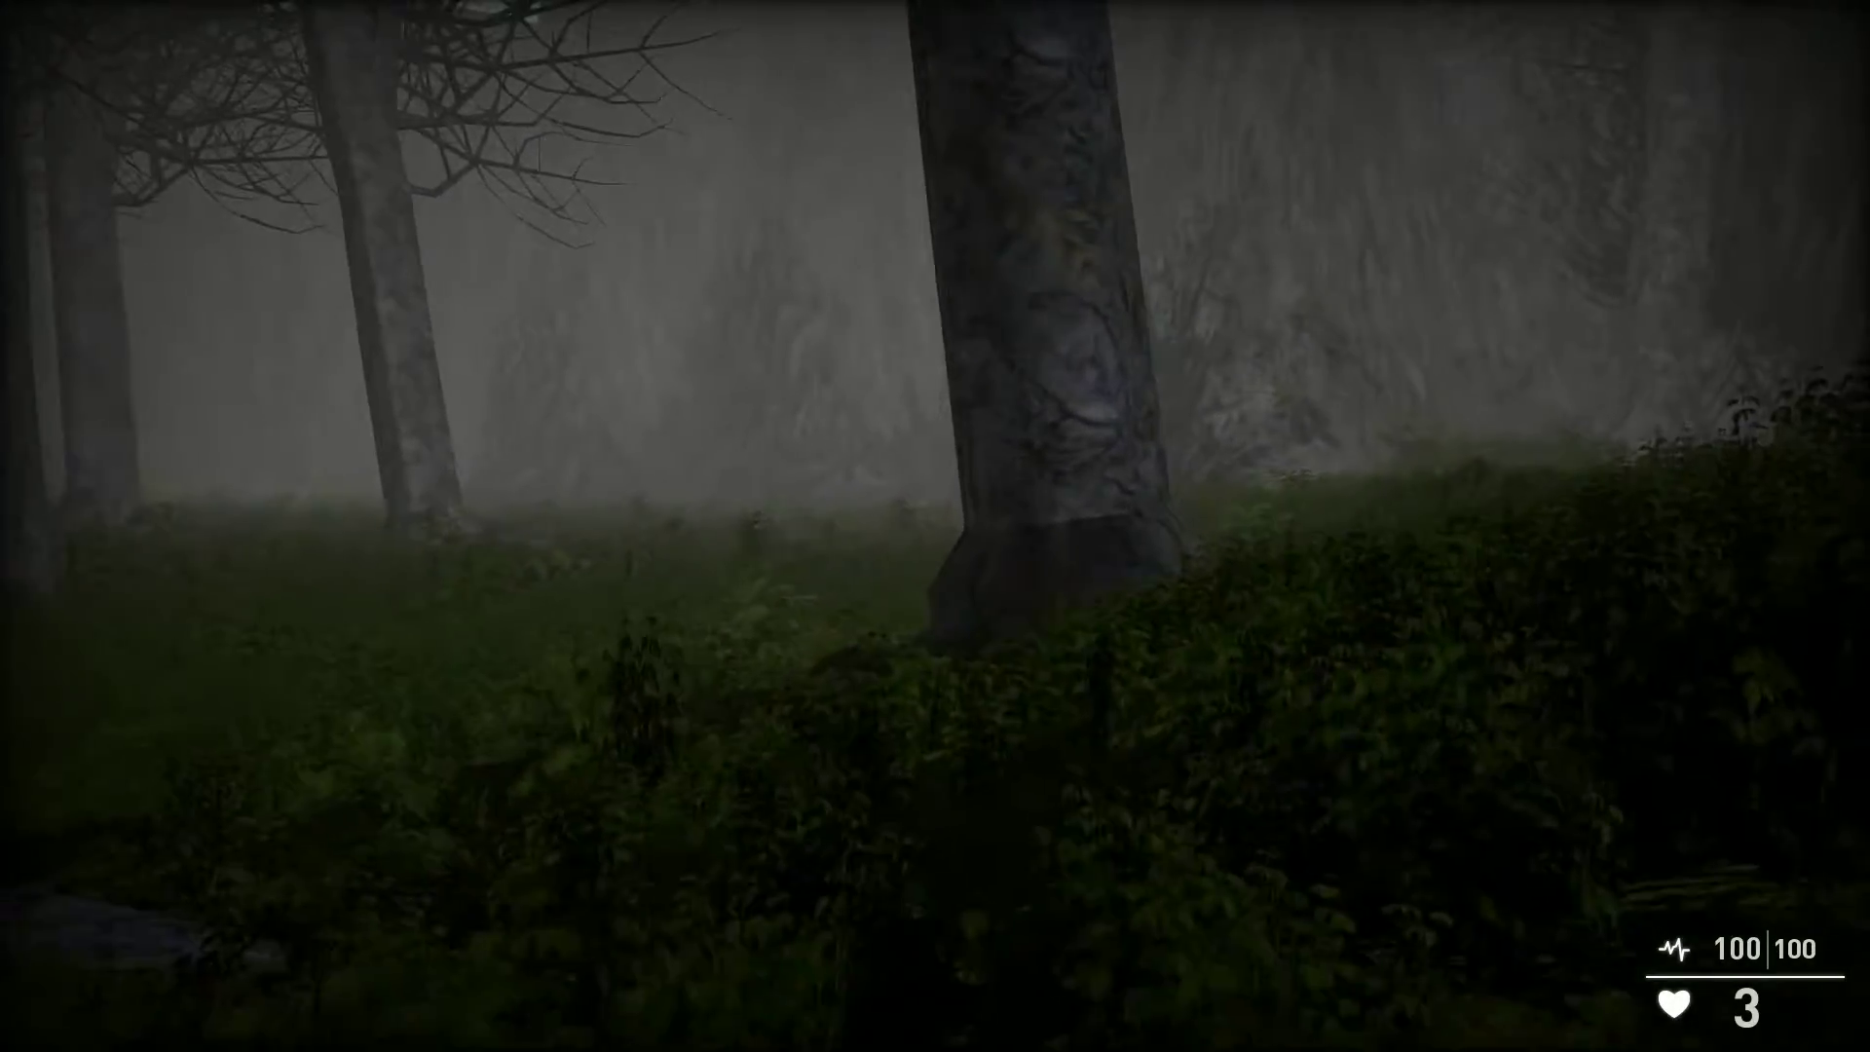
key("w")
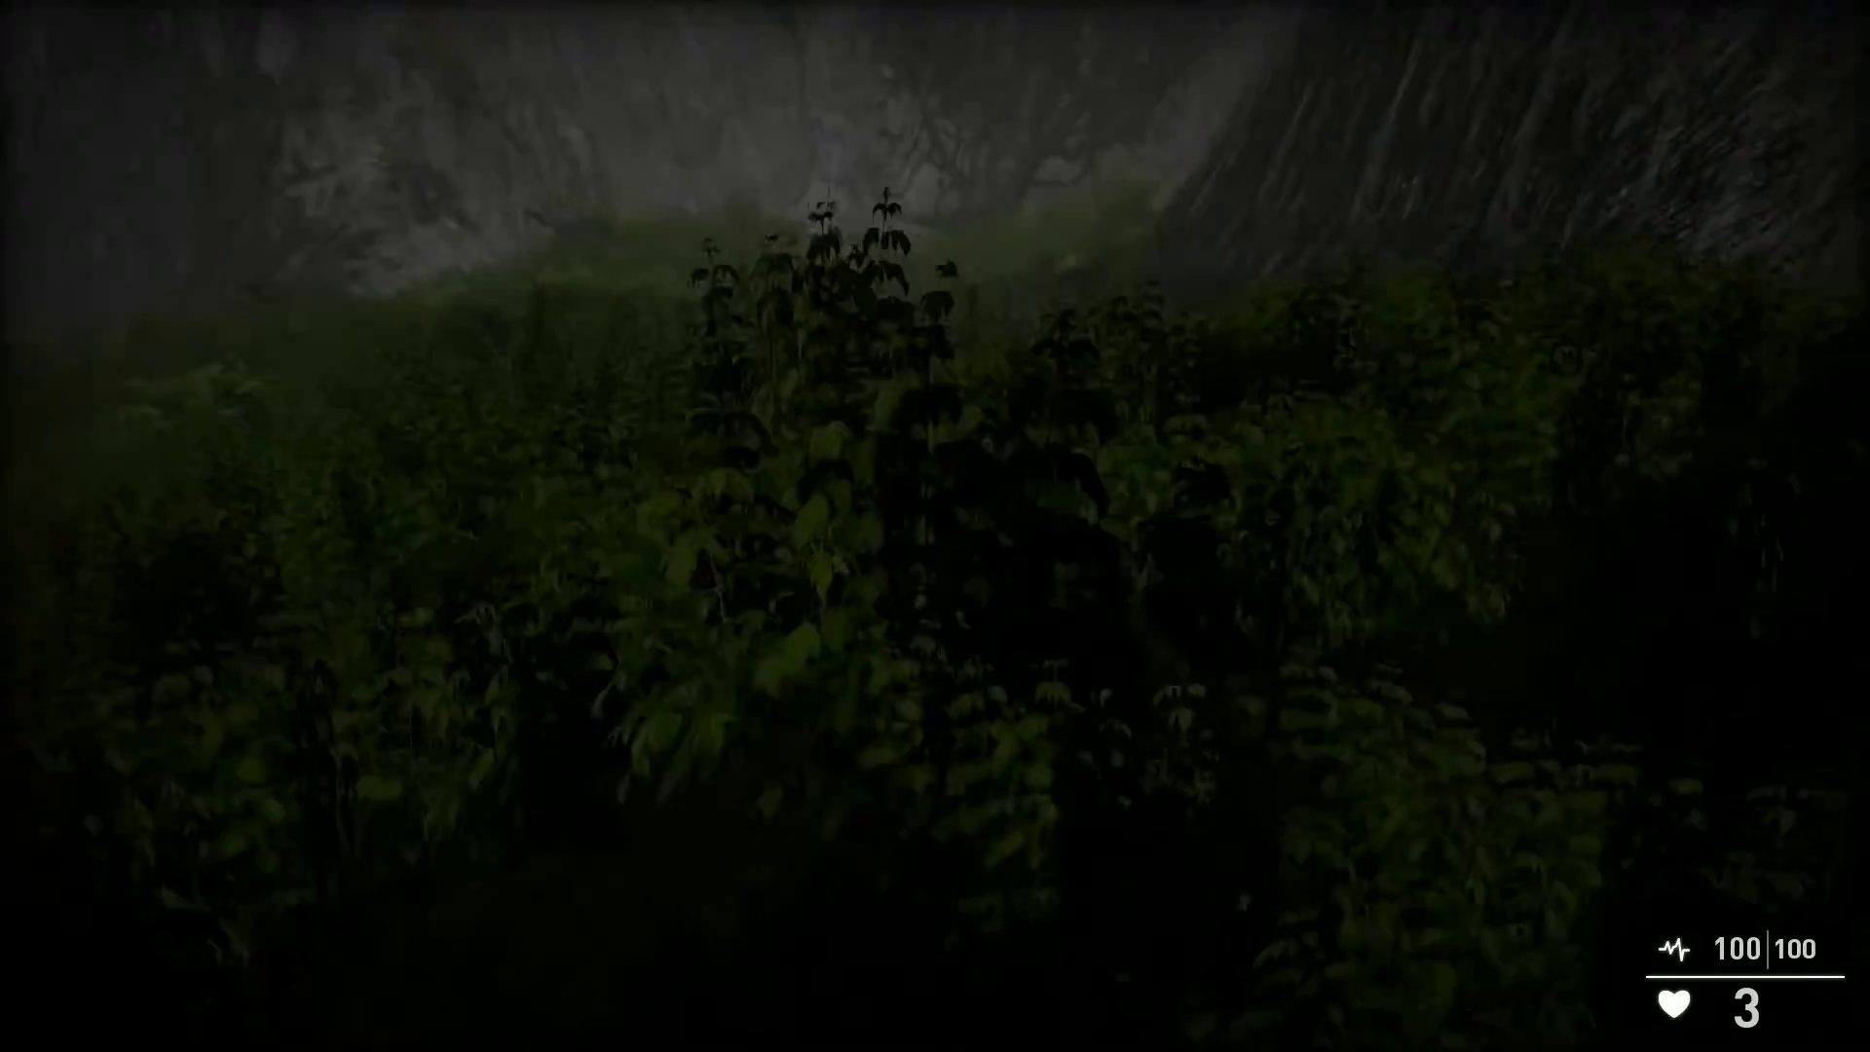
key("w")
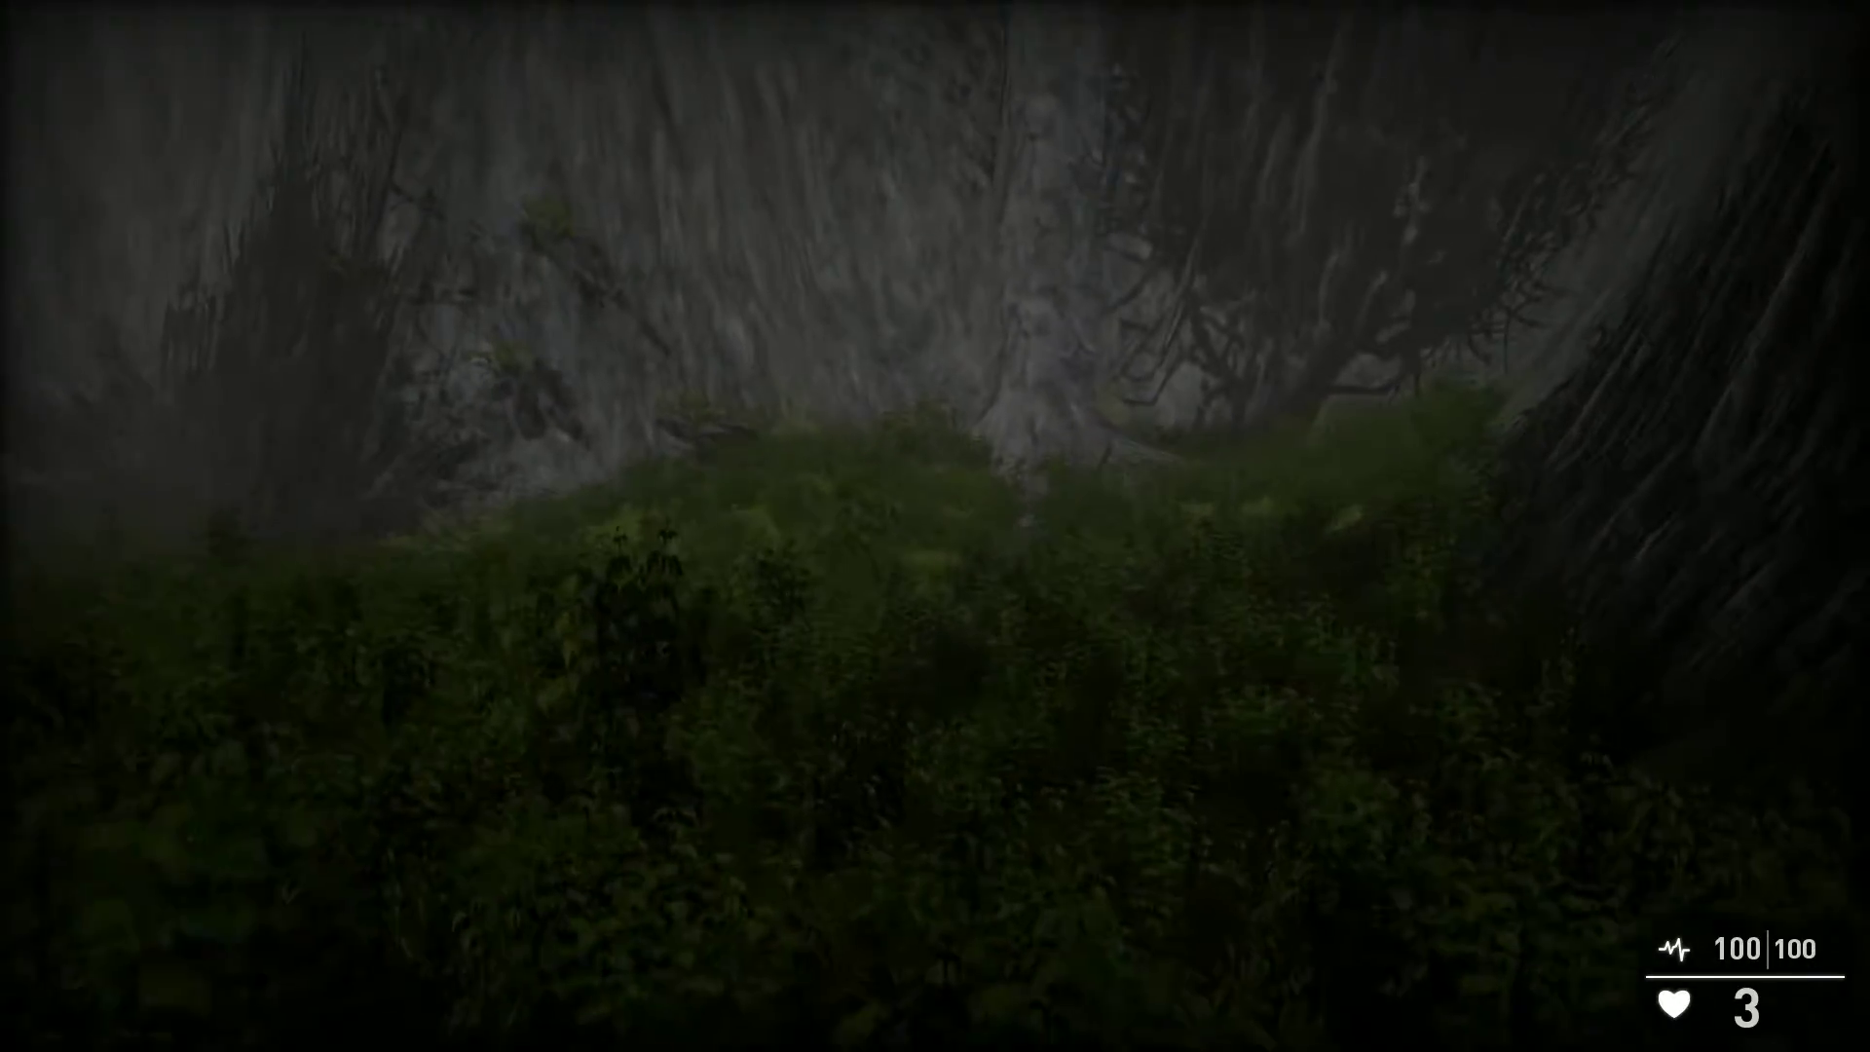
key("w")
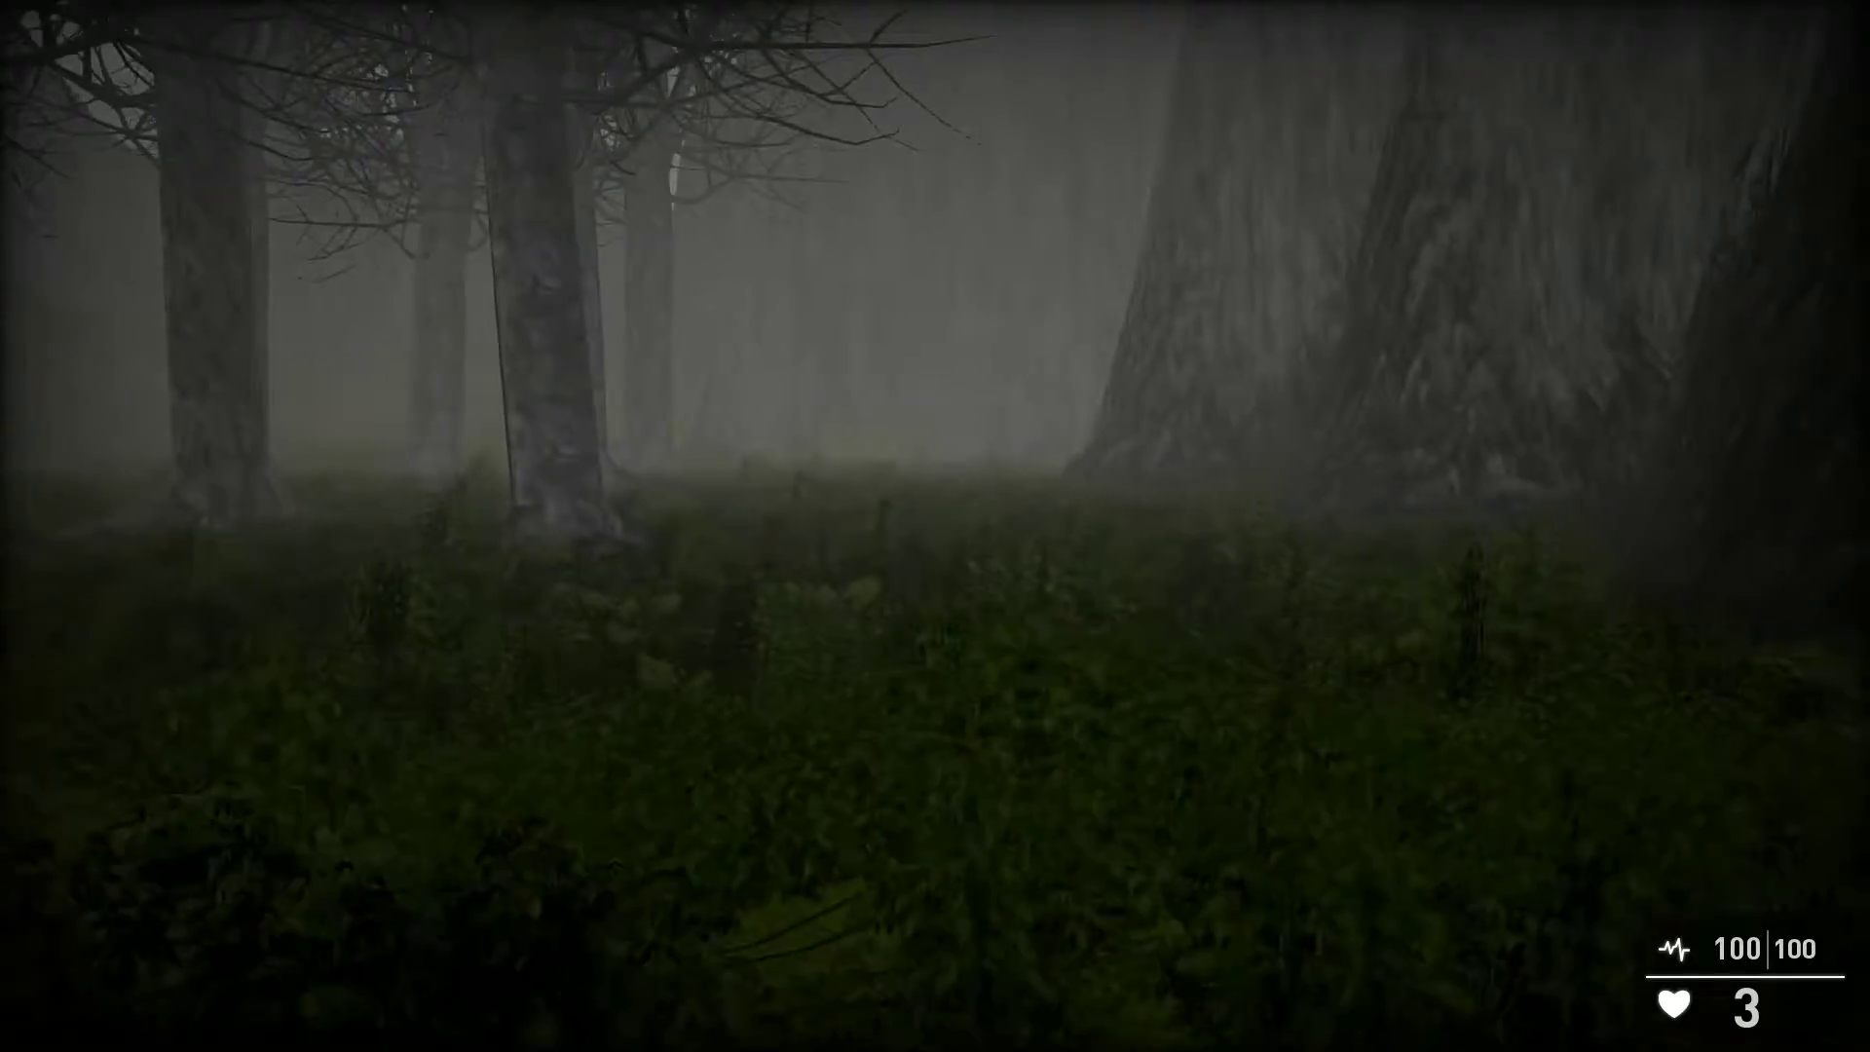
key("w")
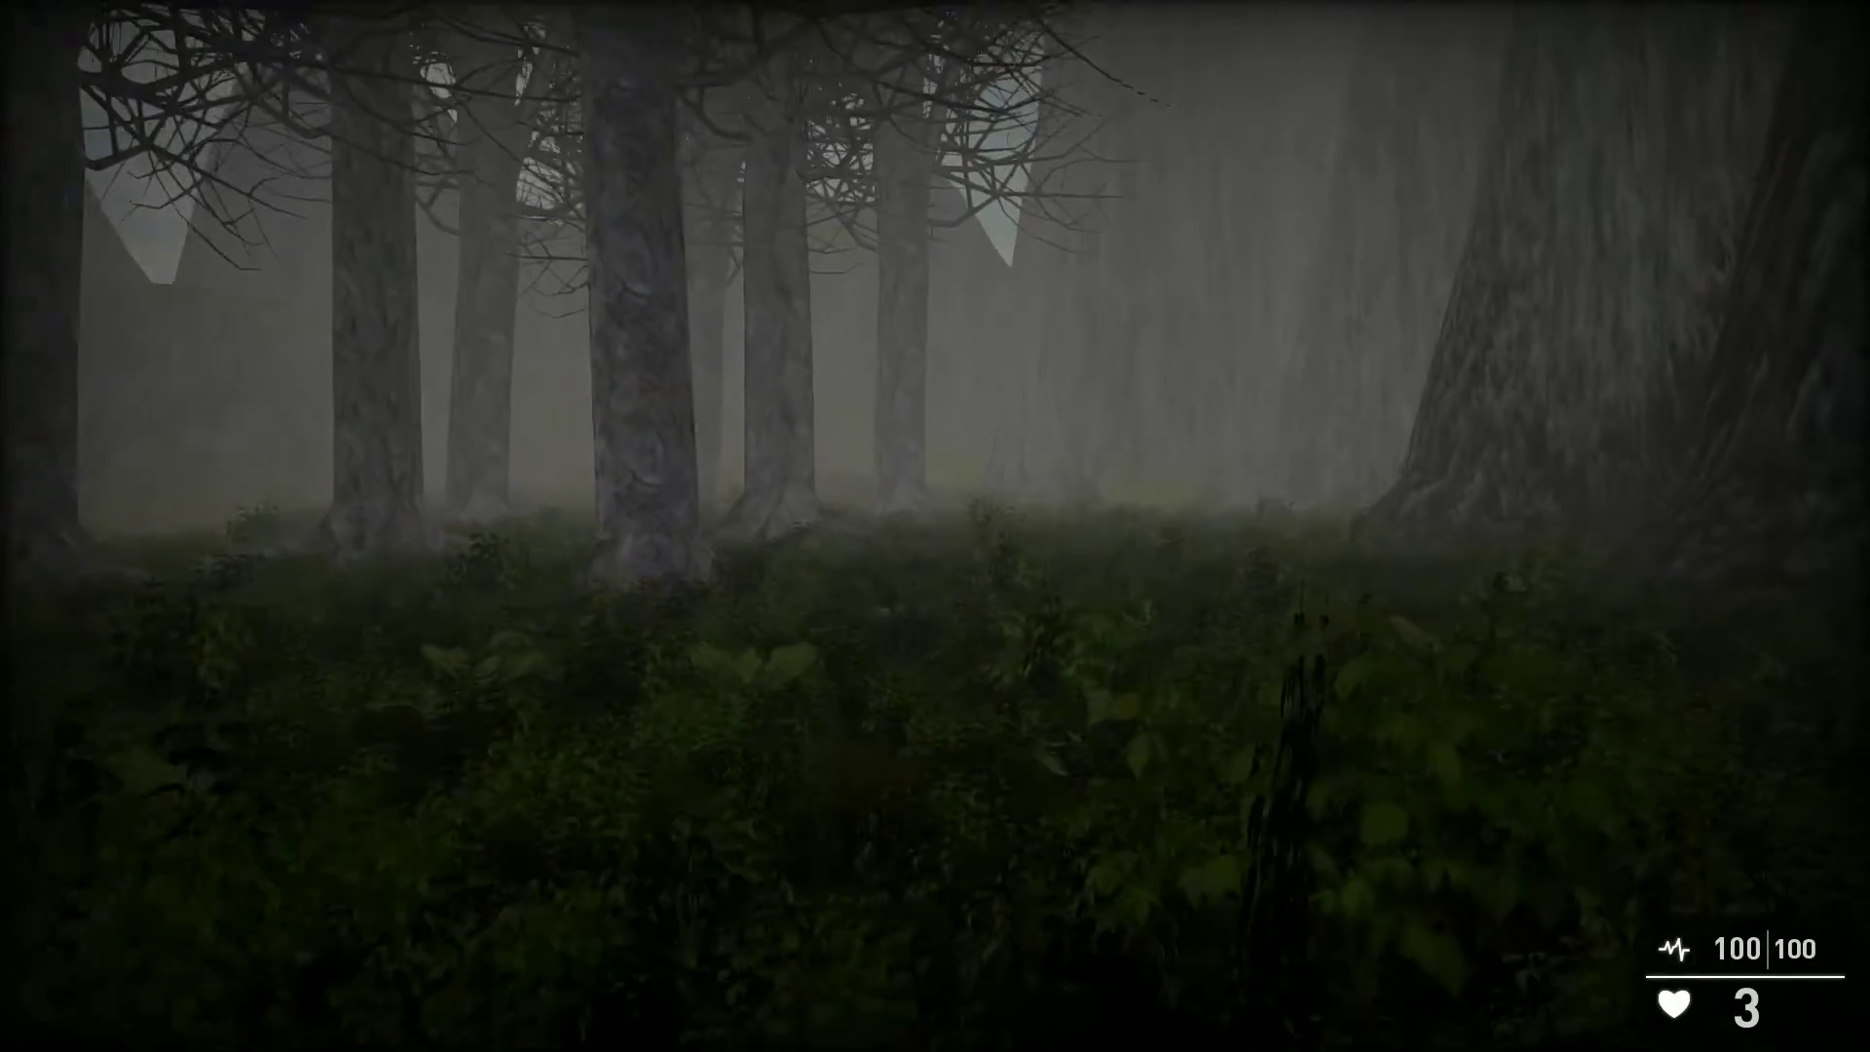
key("w")
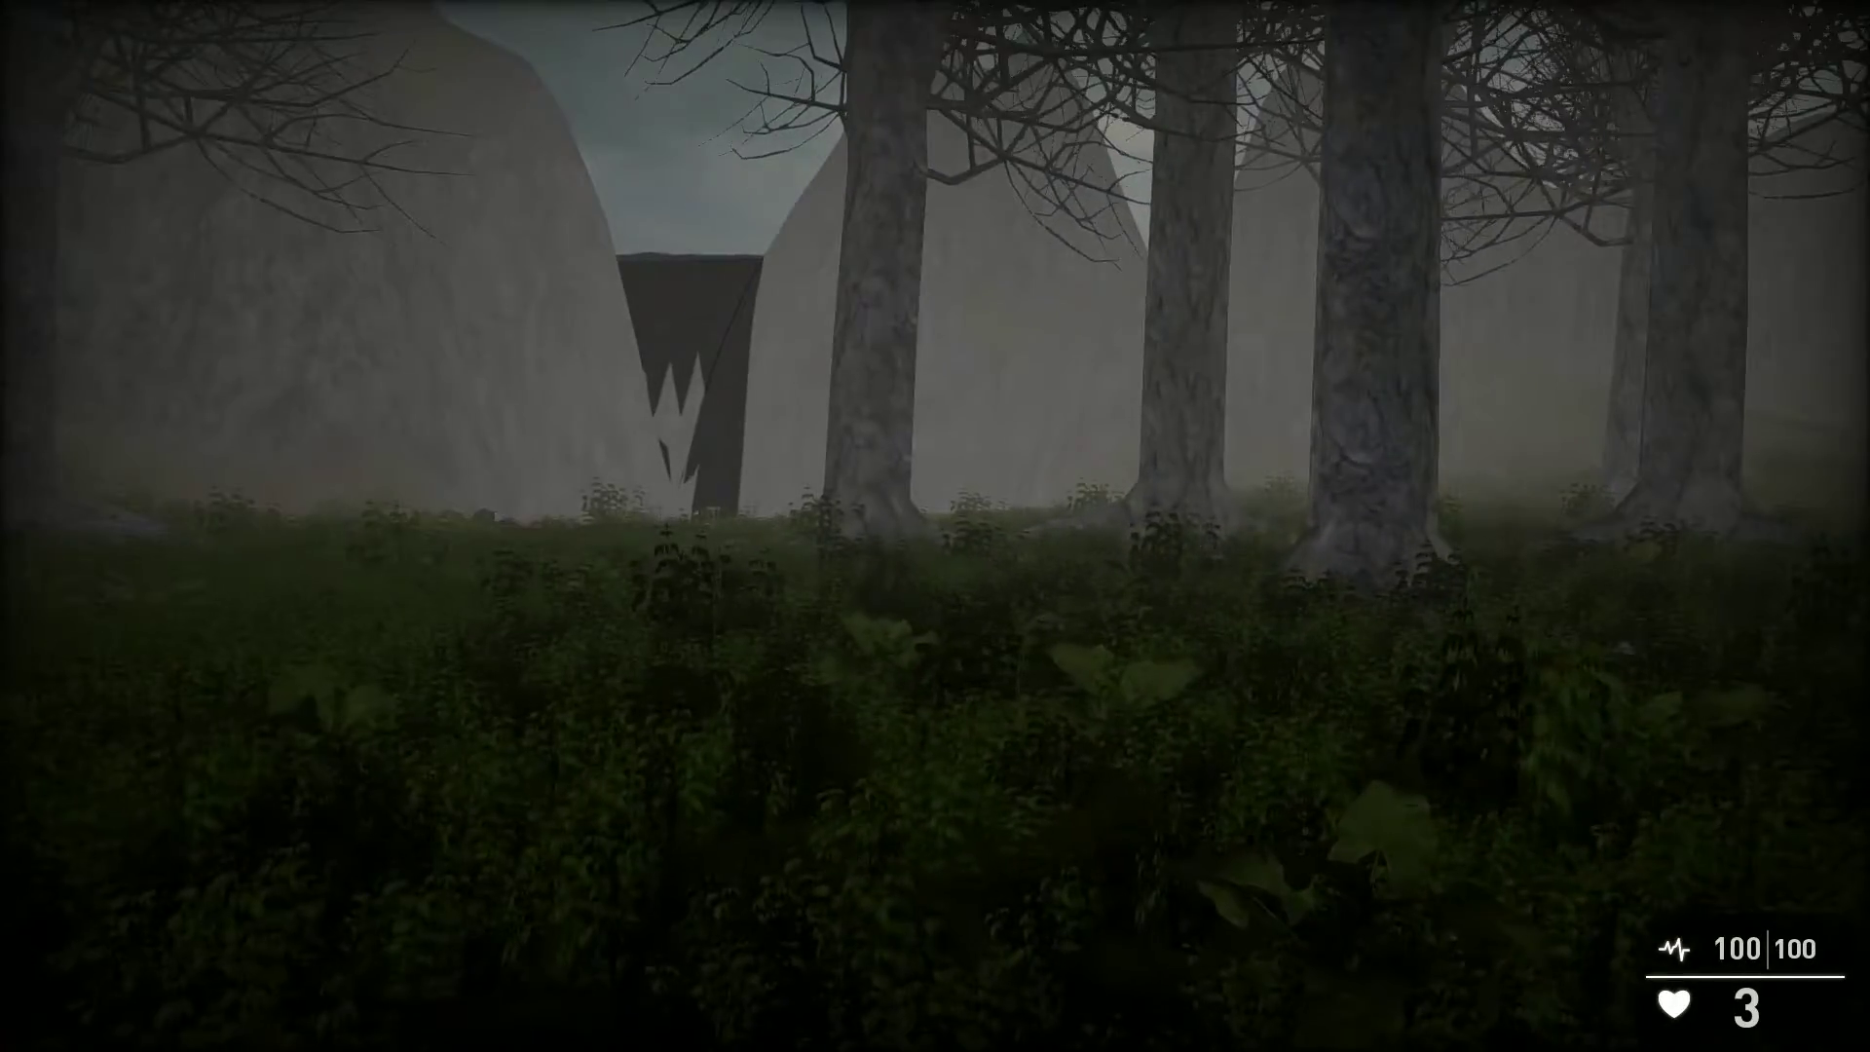
key("w")
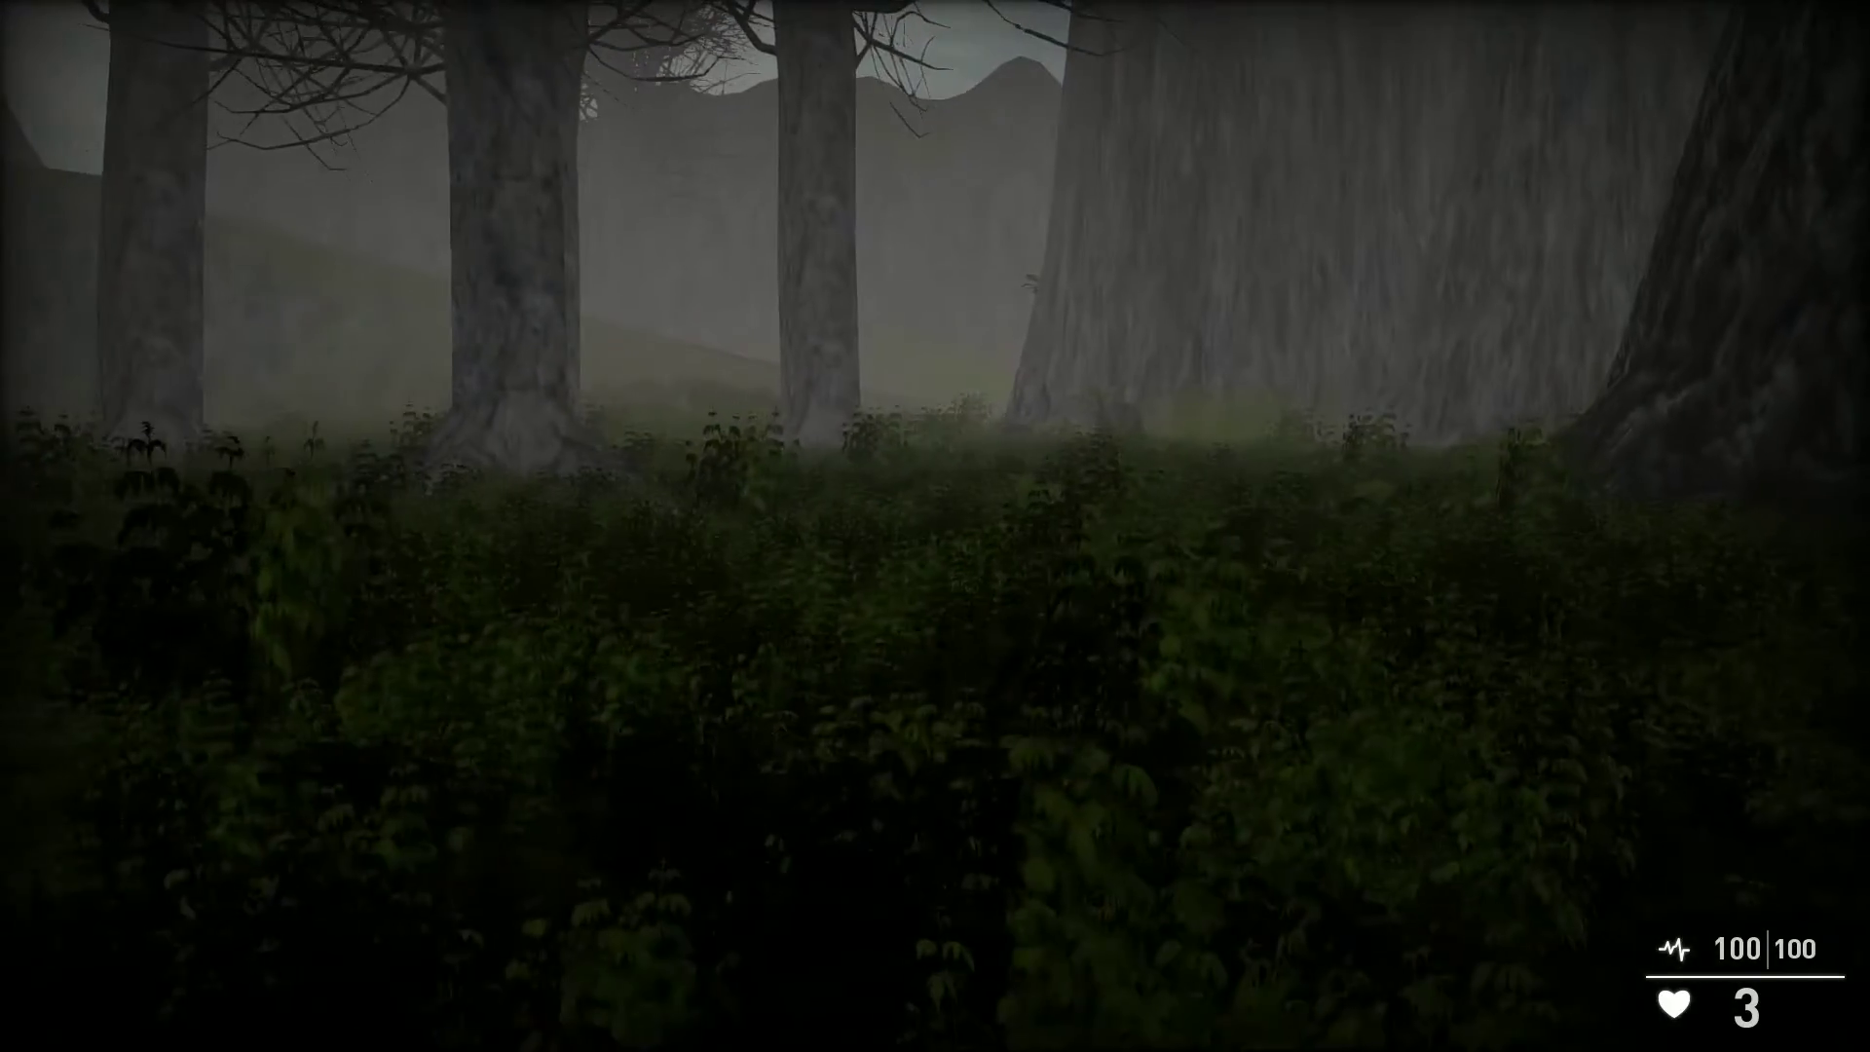
Keep walking among the trees to check lighting on the trunks and hut.
key("w")
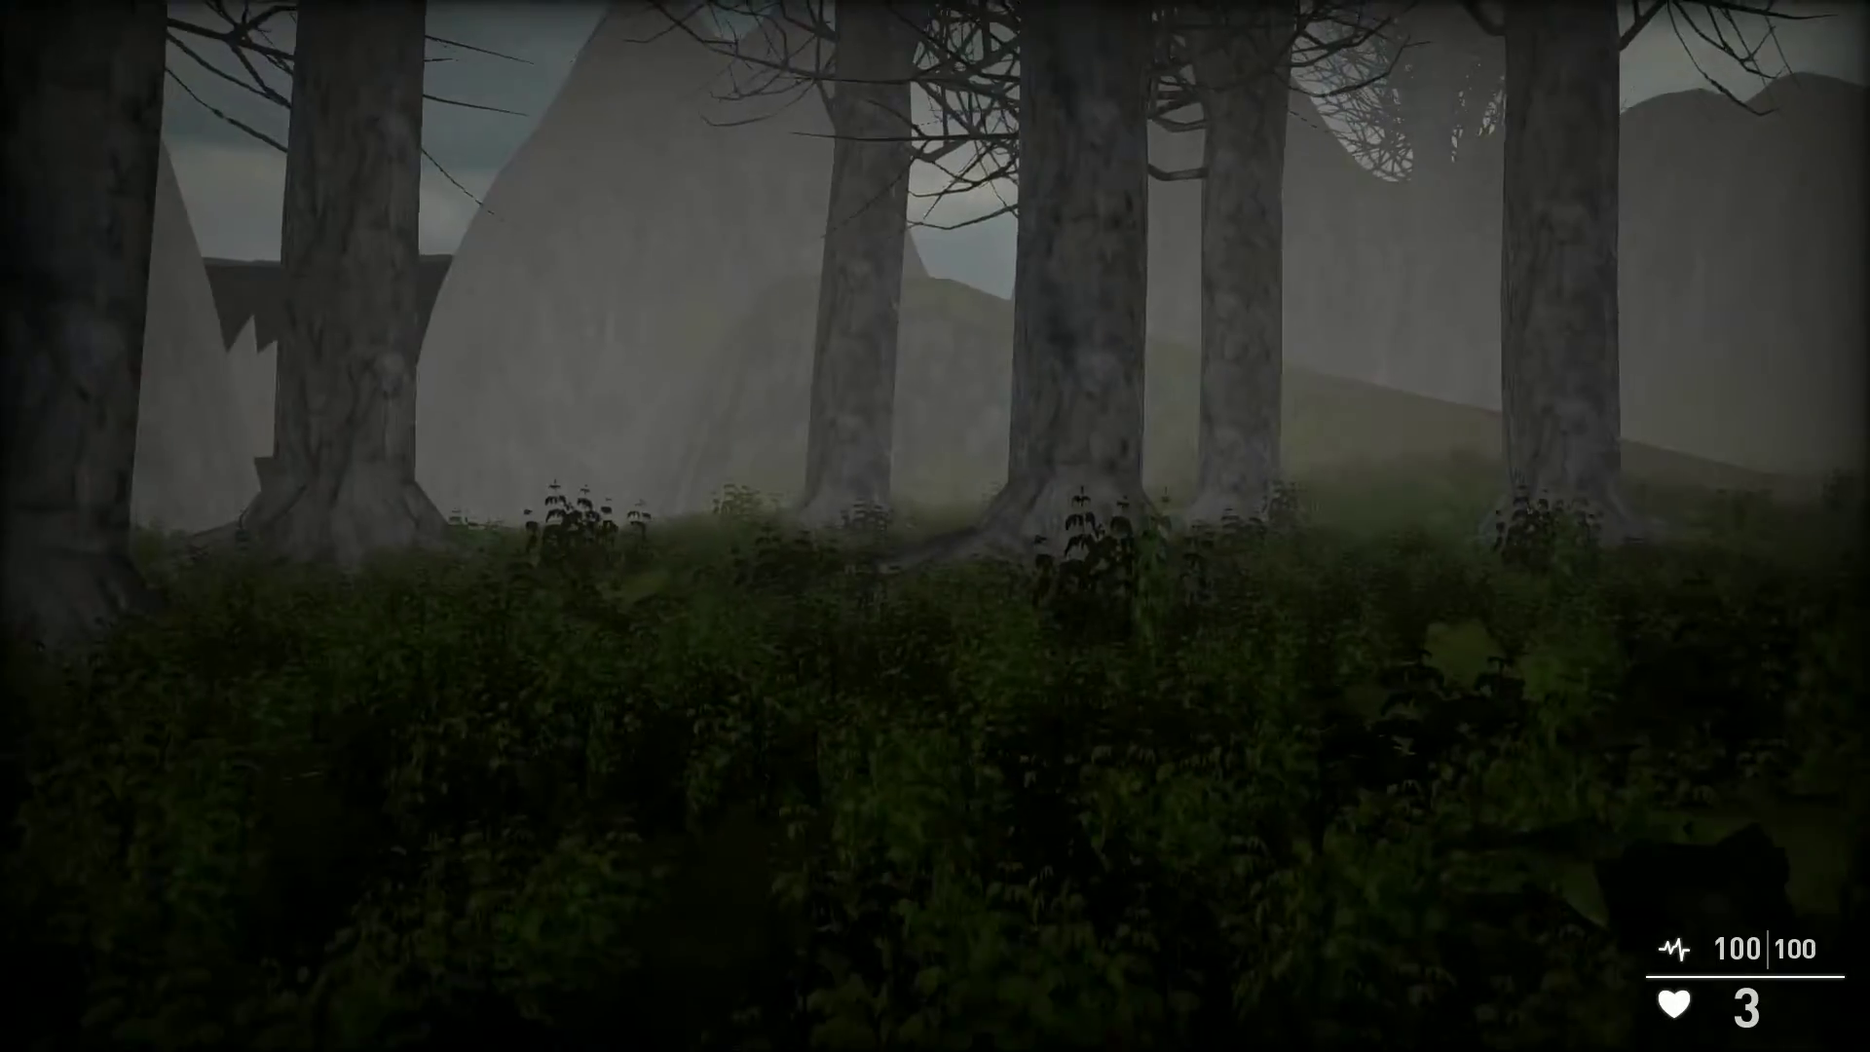
key("w")
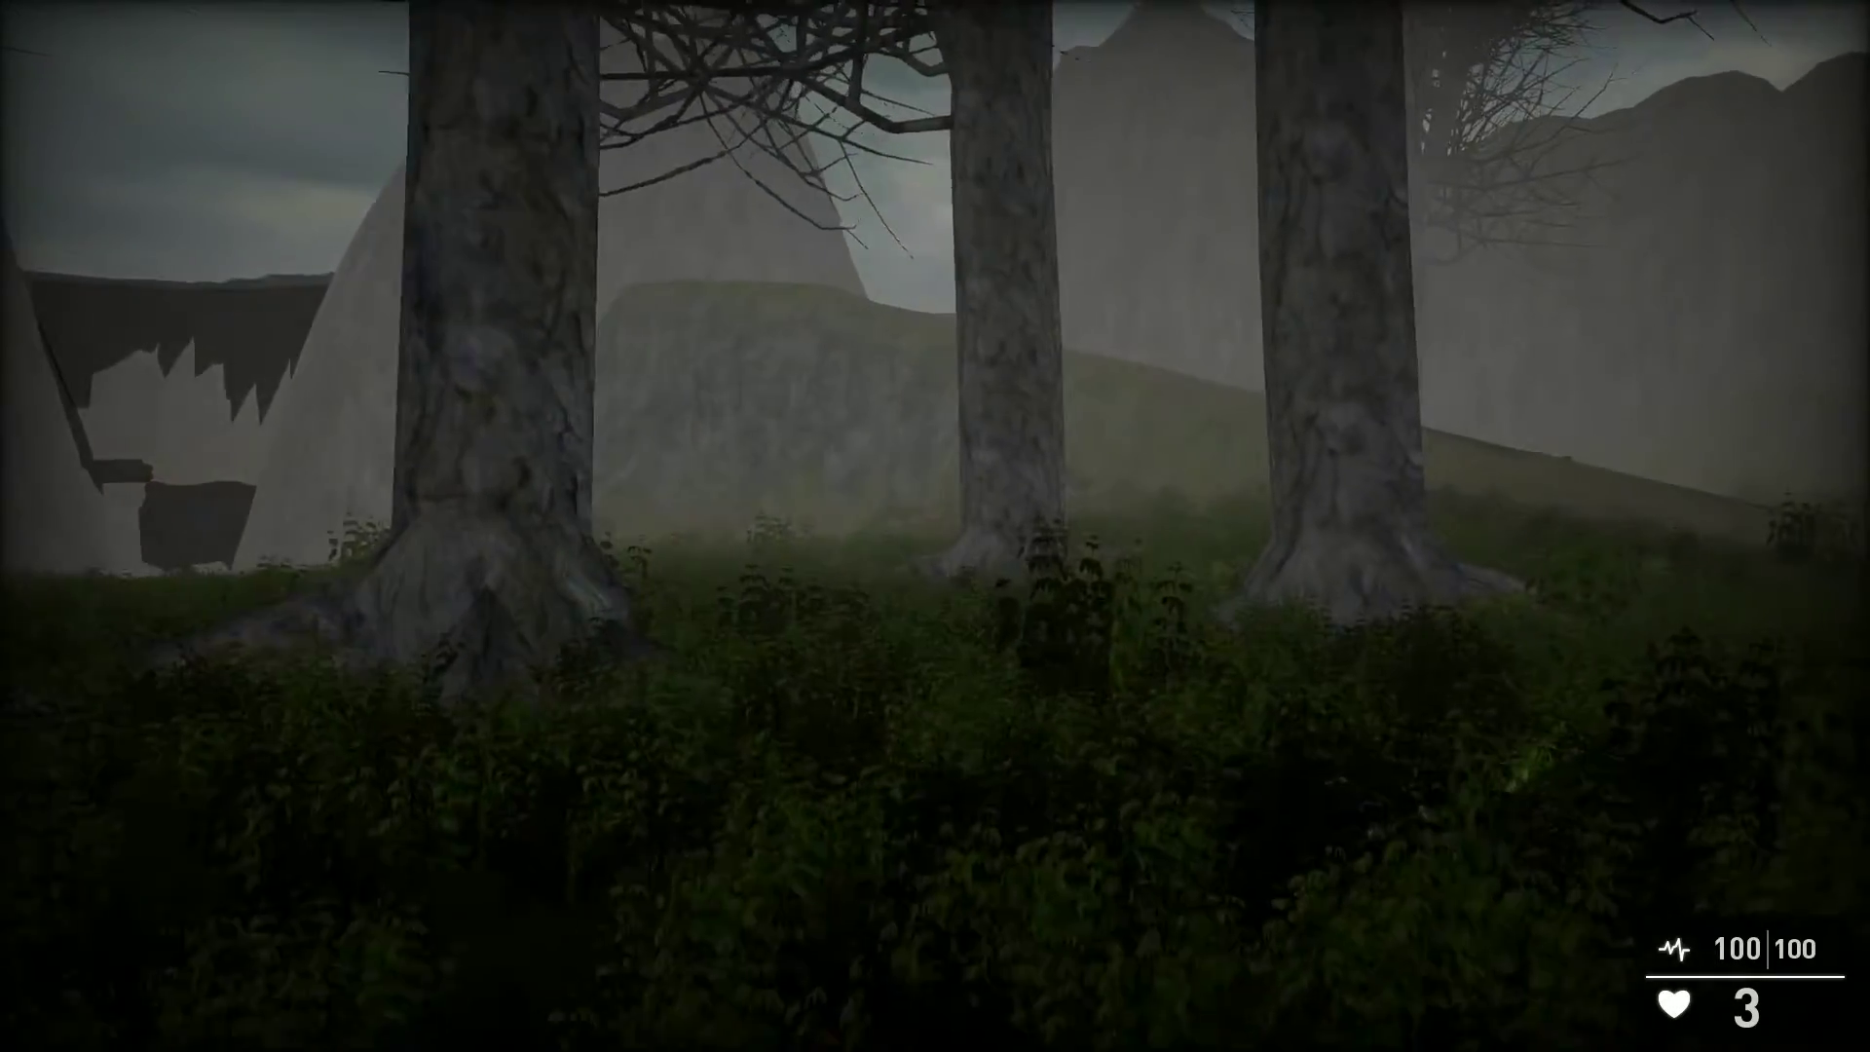
key("w")
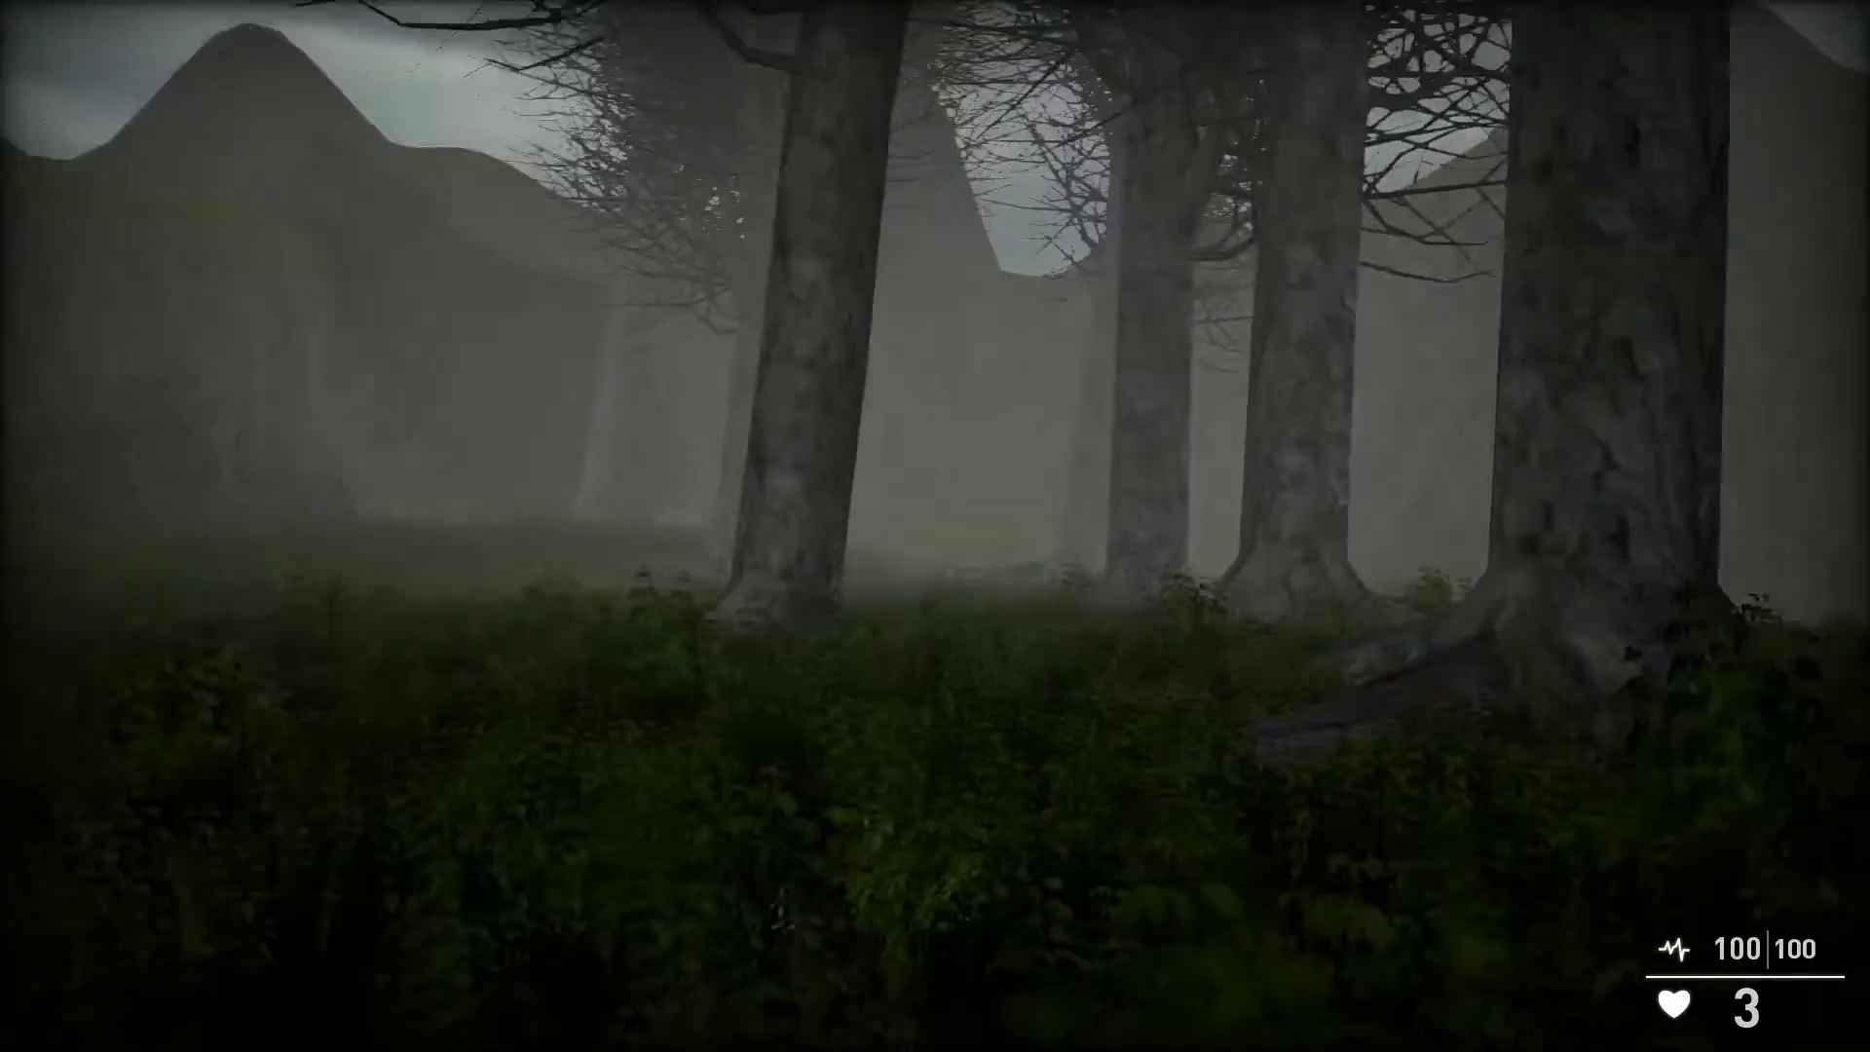
key("w")
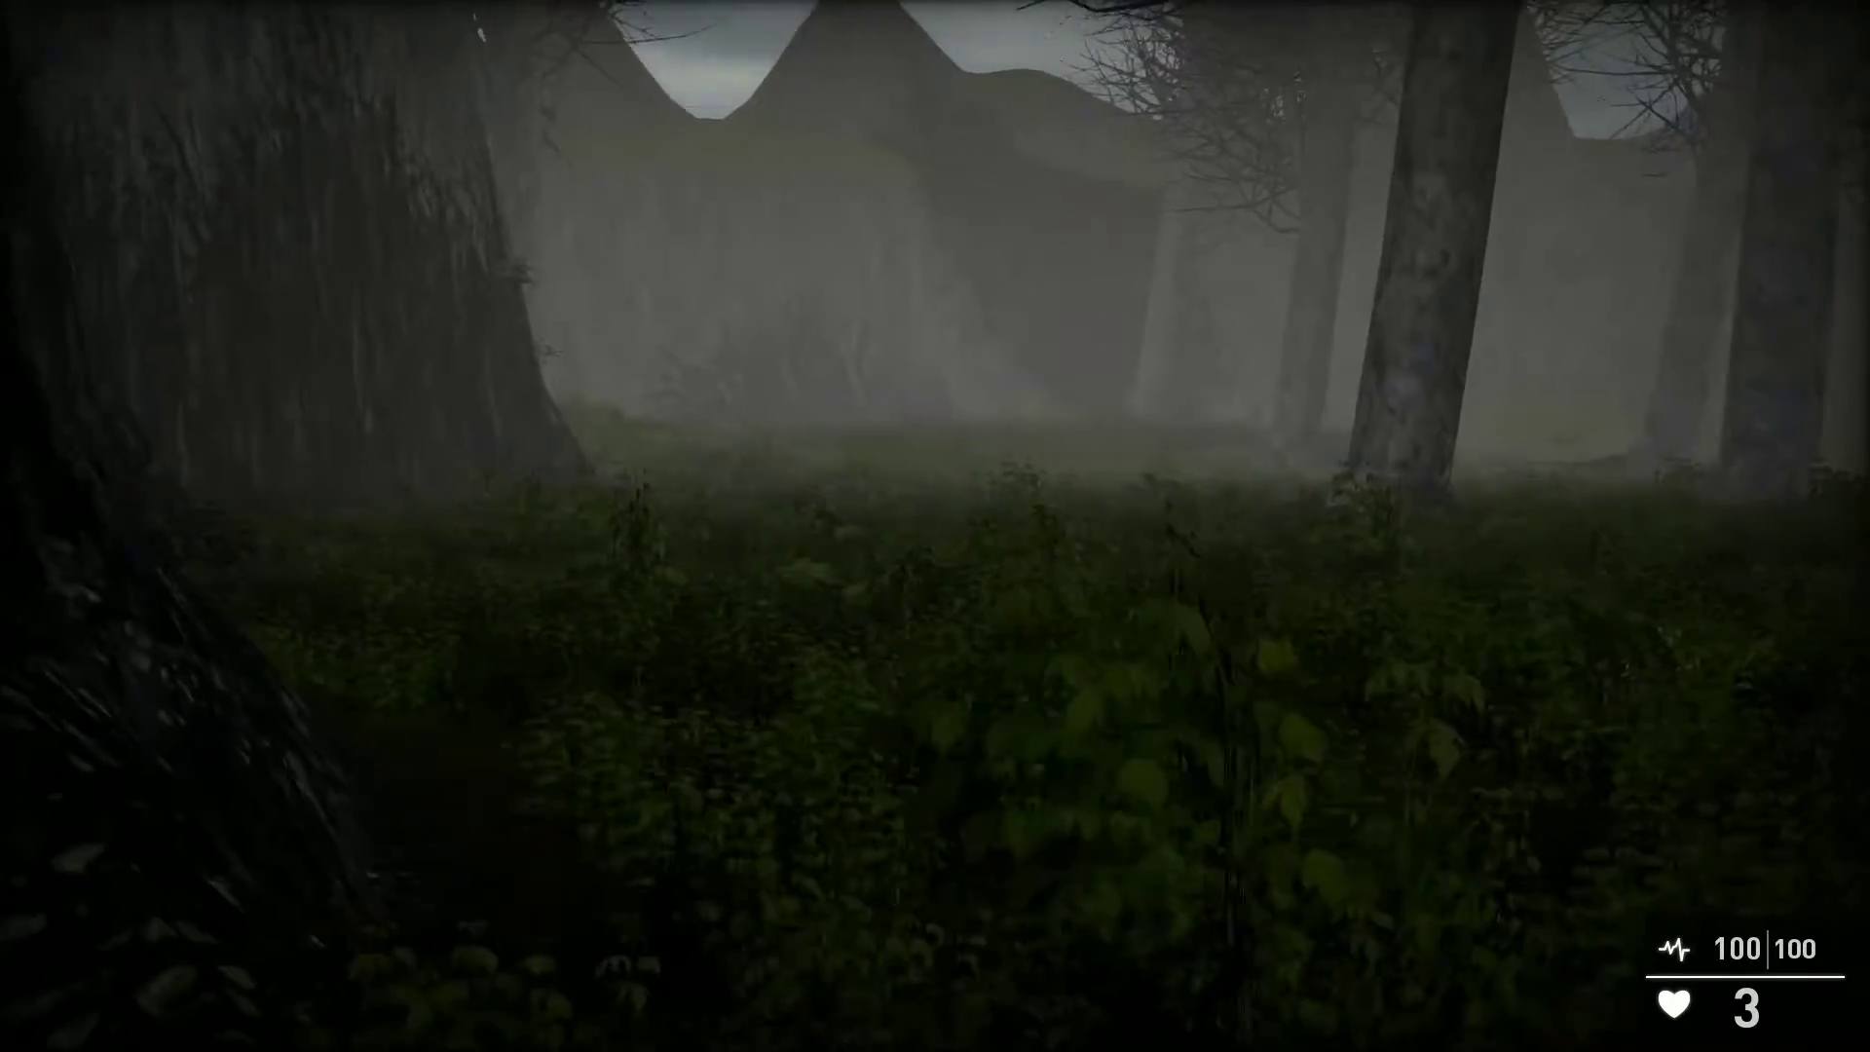
key("w")
key("w")
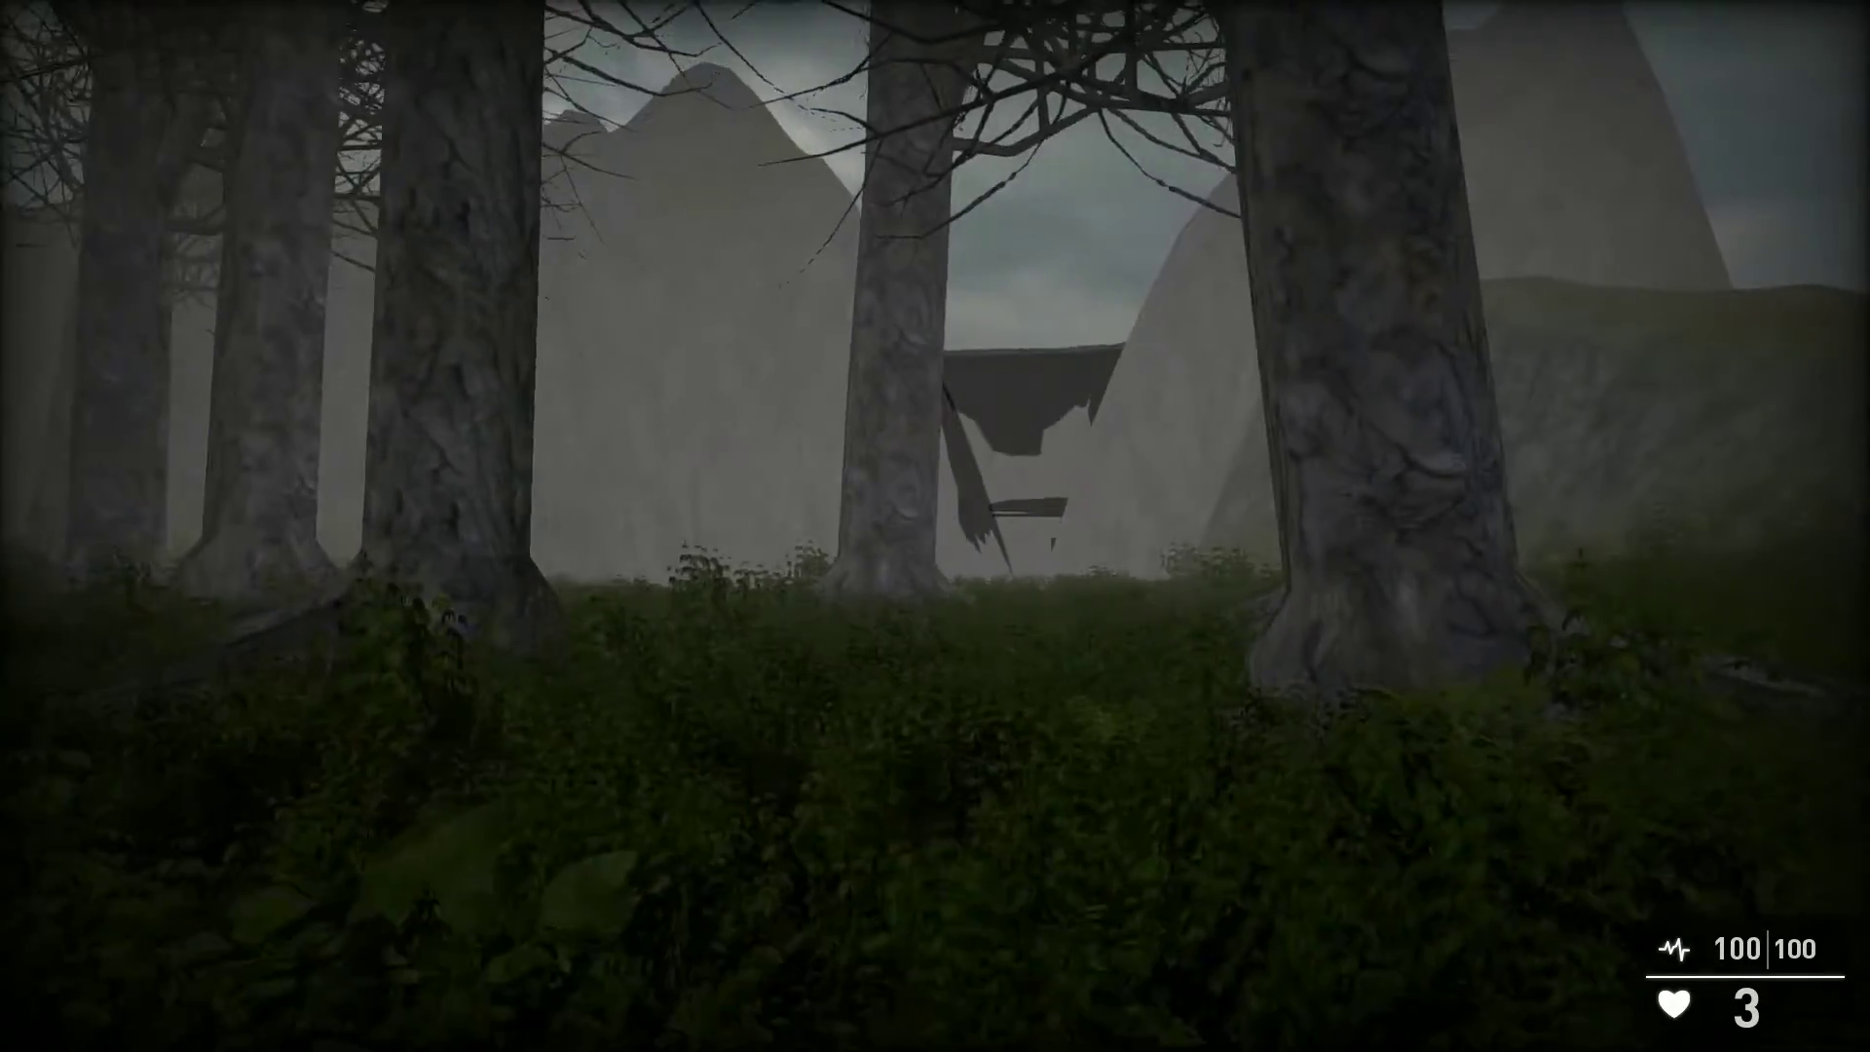
key("w")
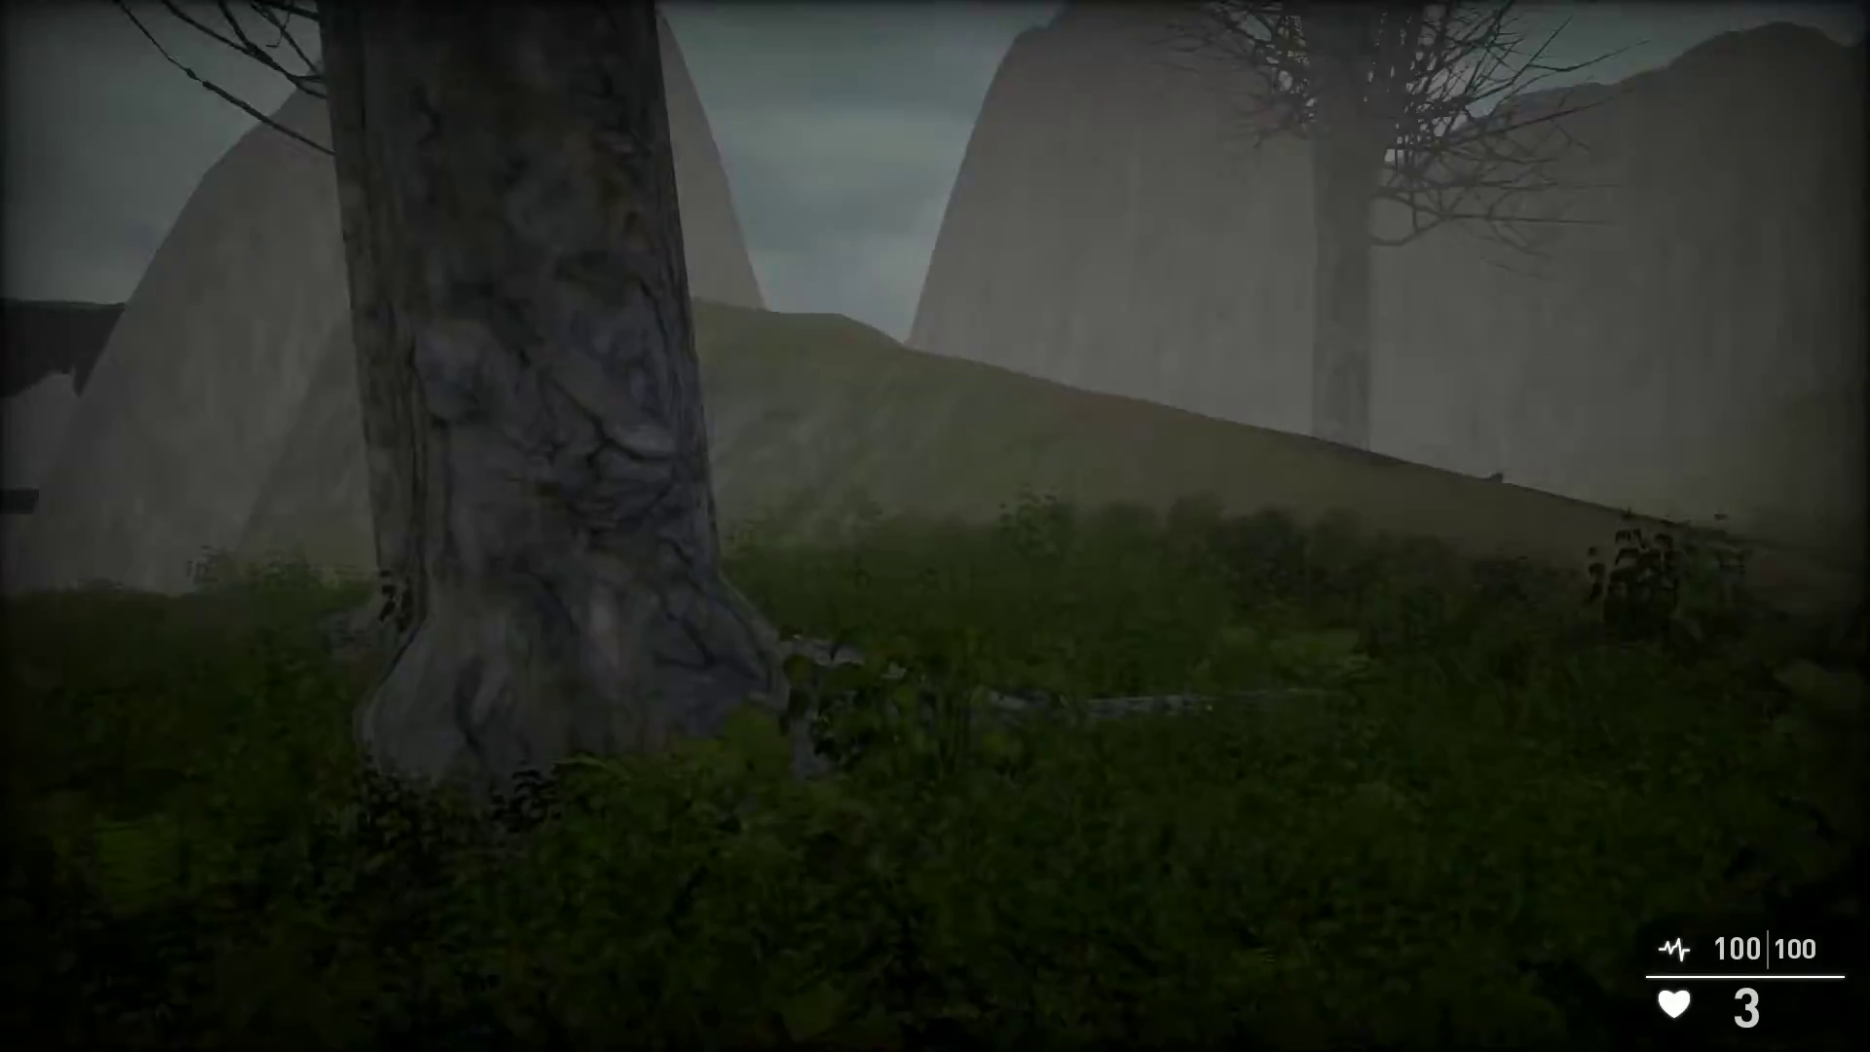
key("w")
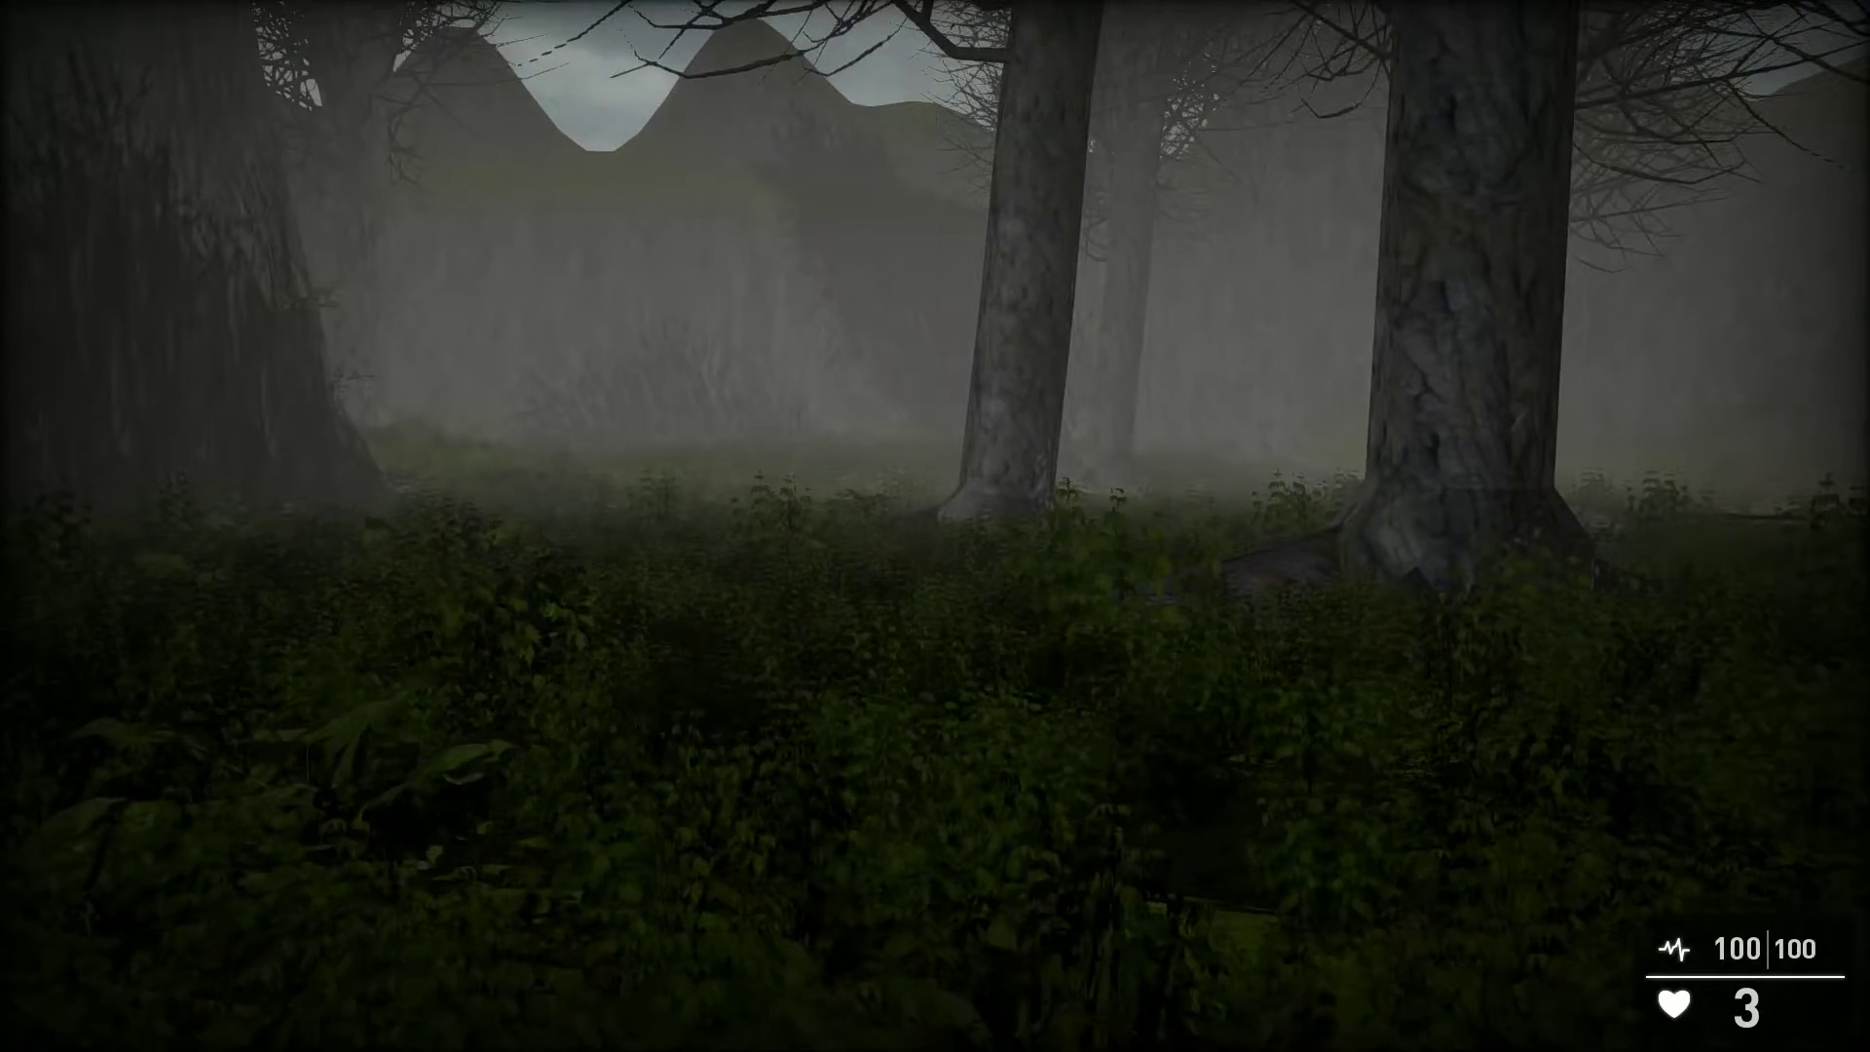
Exit the test game and fly the editor camera over the forest toward the cliffs.
key("Escape")
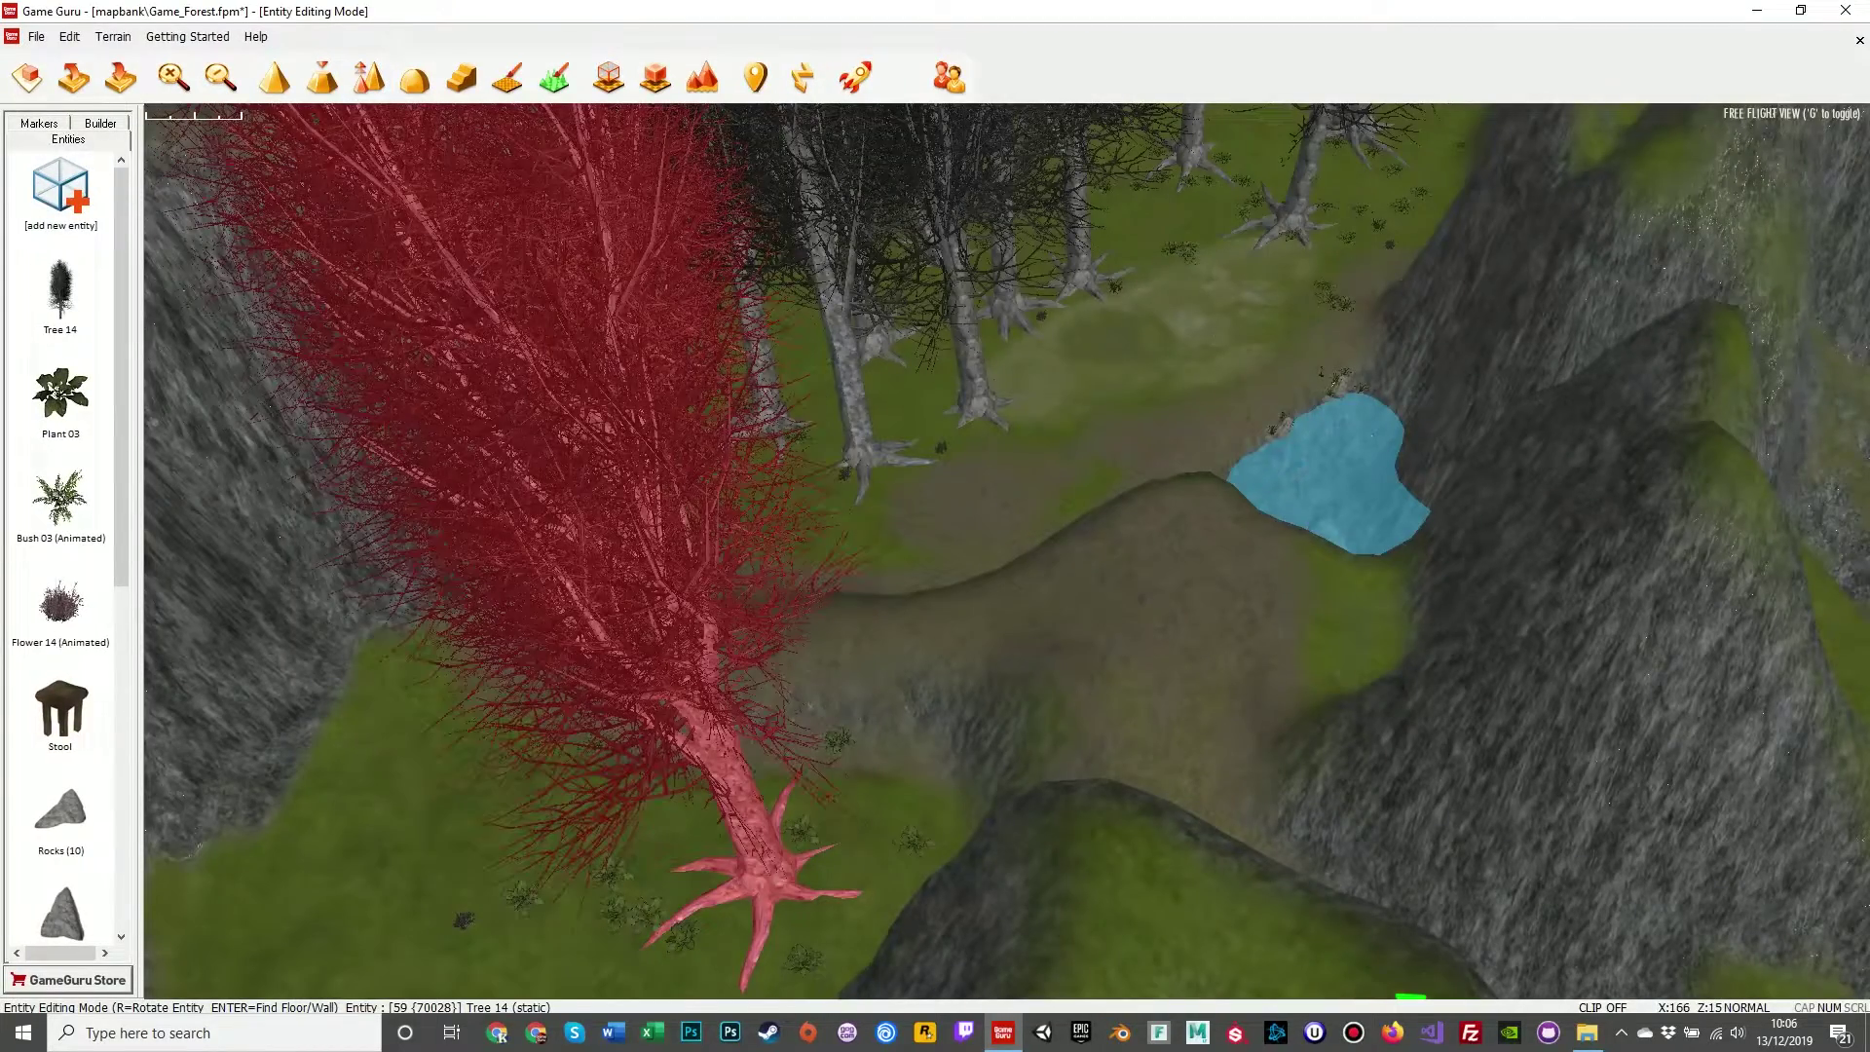
key("w")
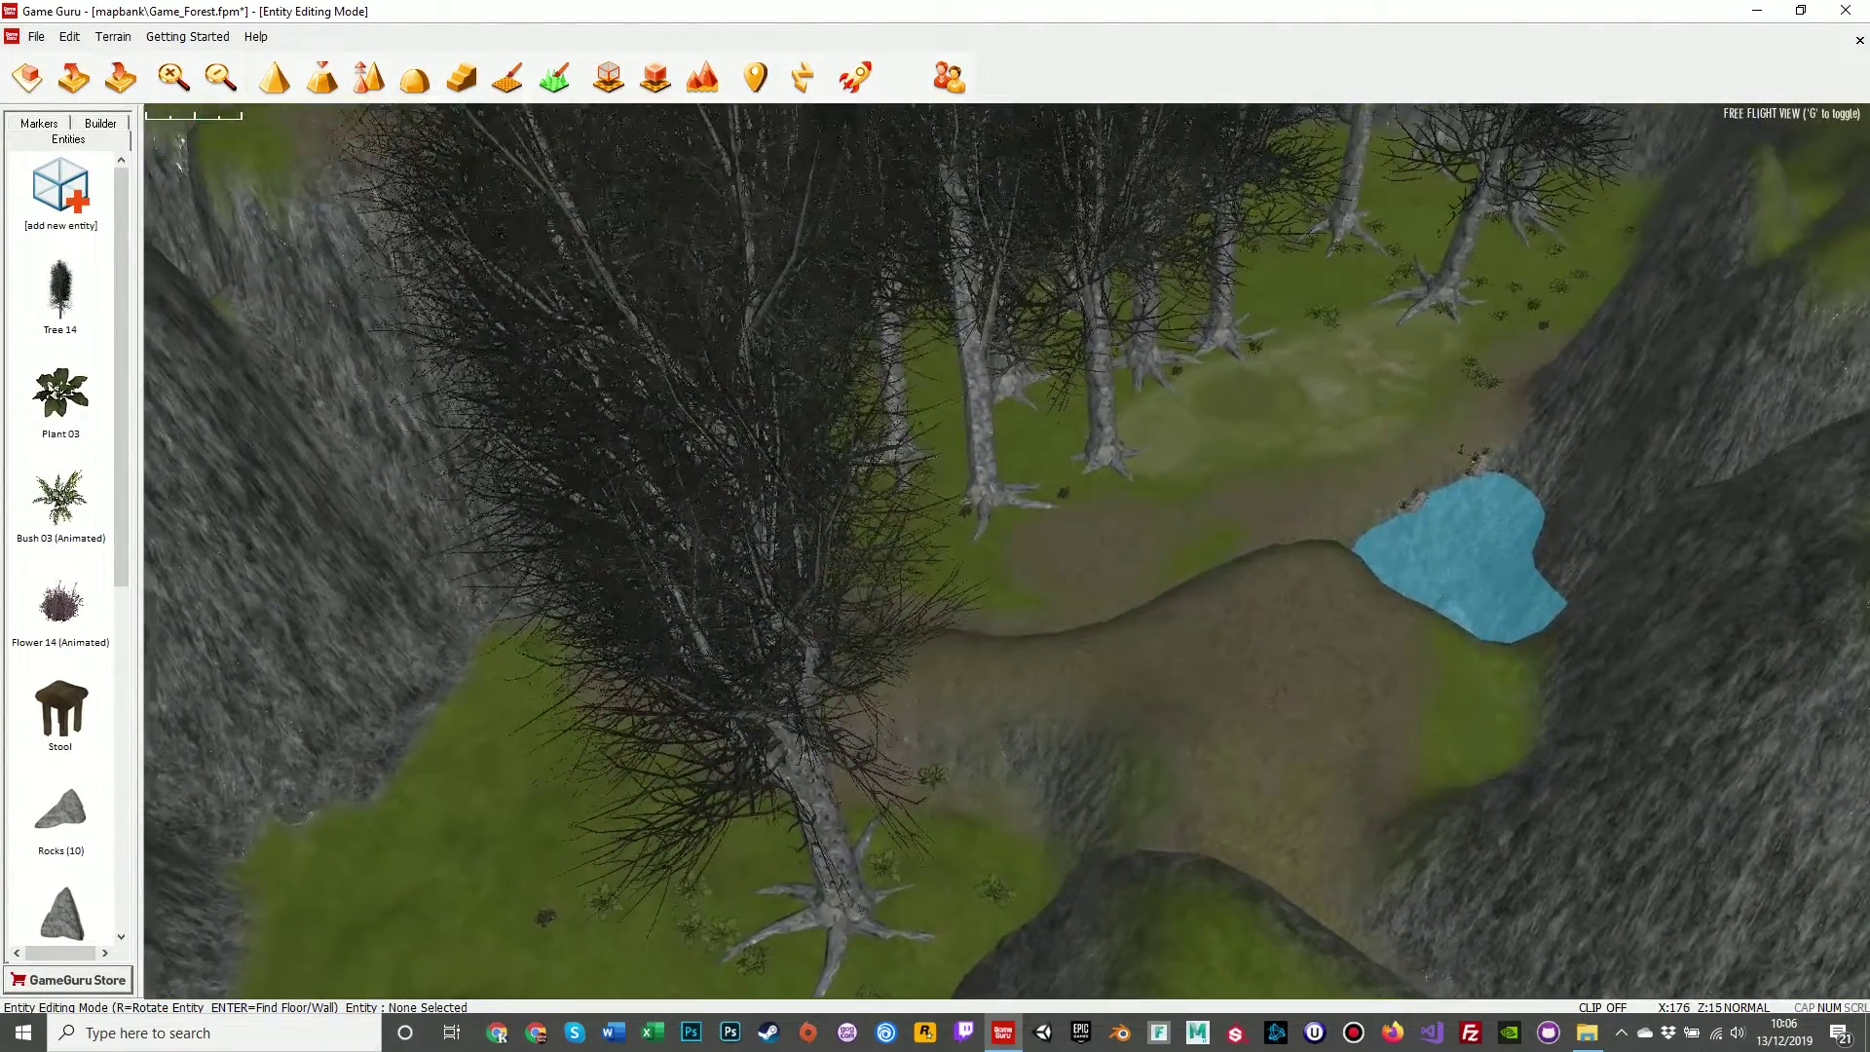
scroll(1003, 551, "down", 3, "shift")
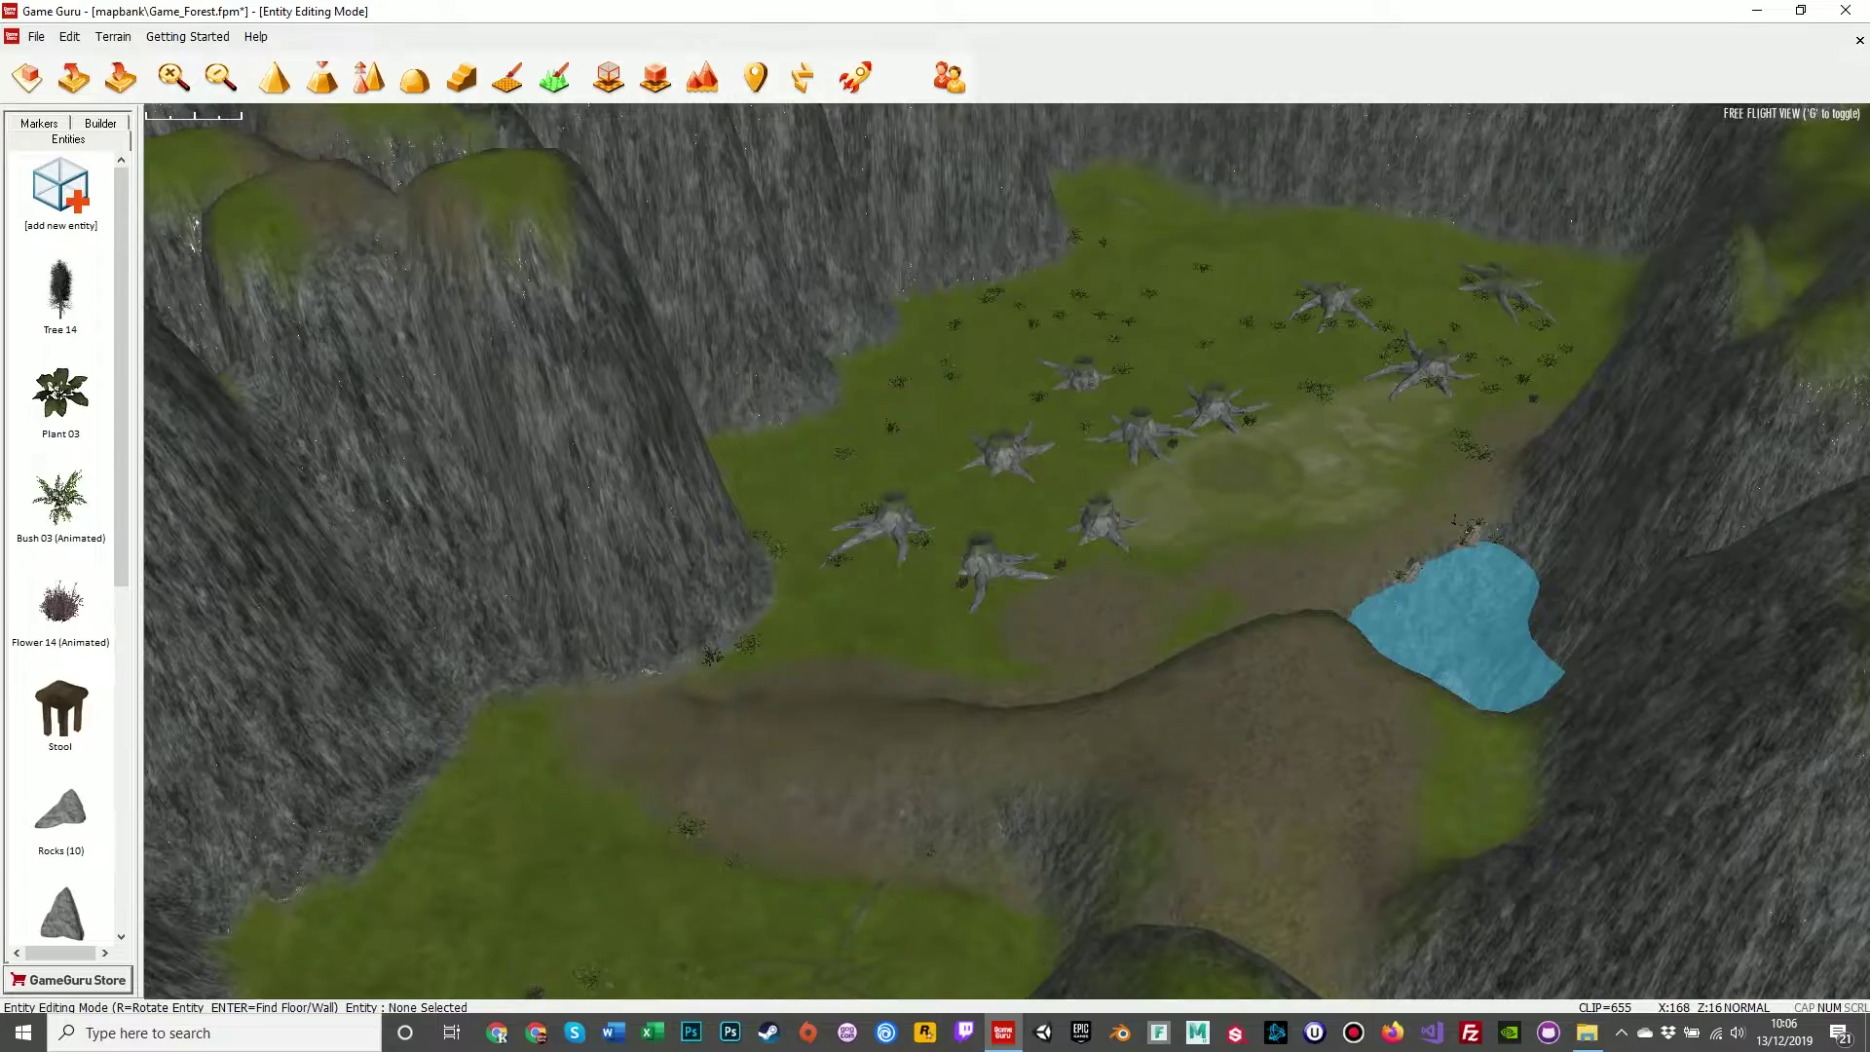
key("s")
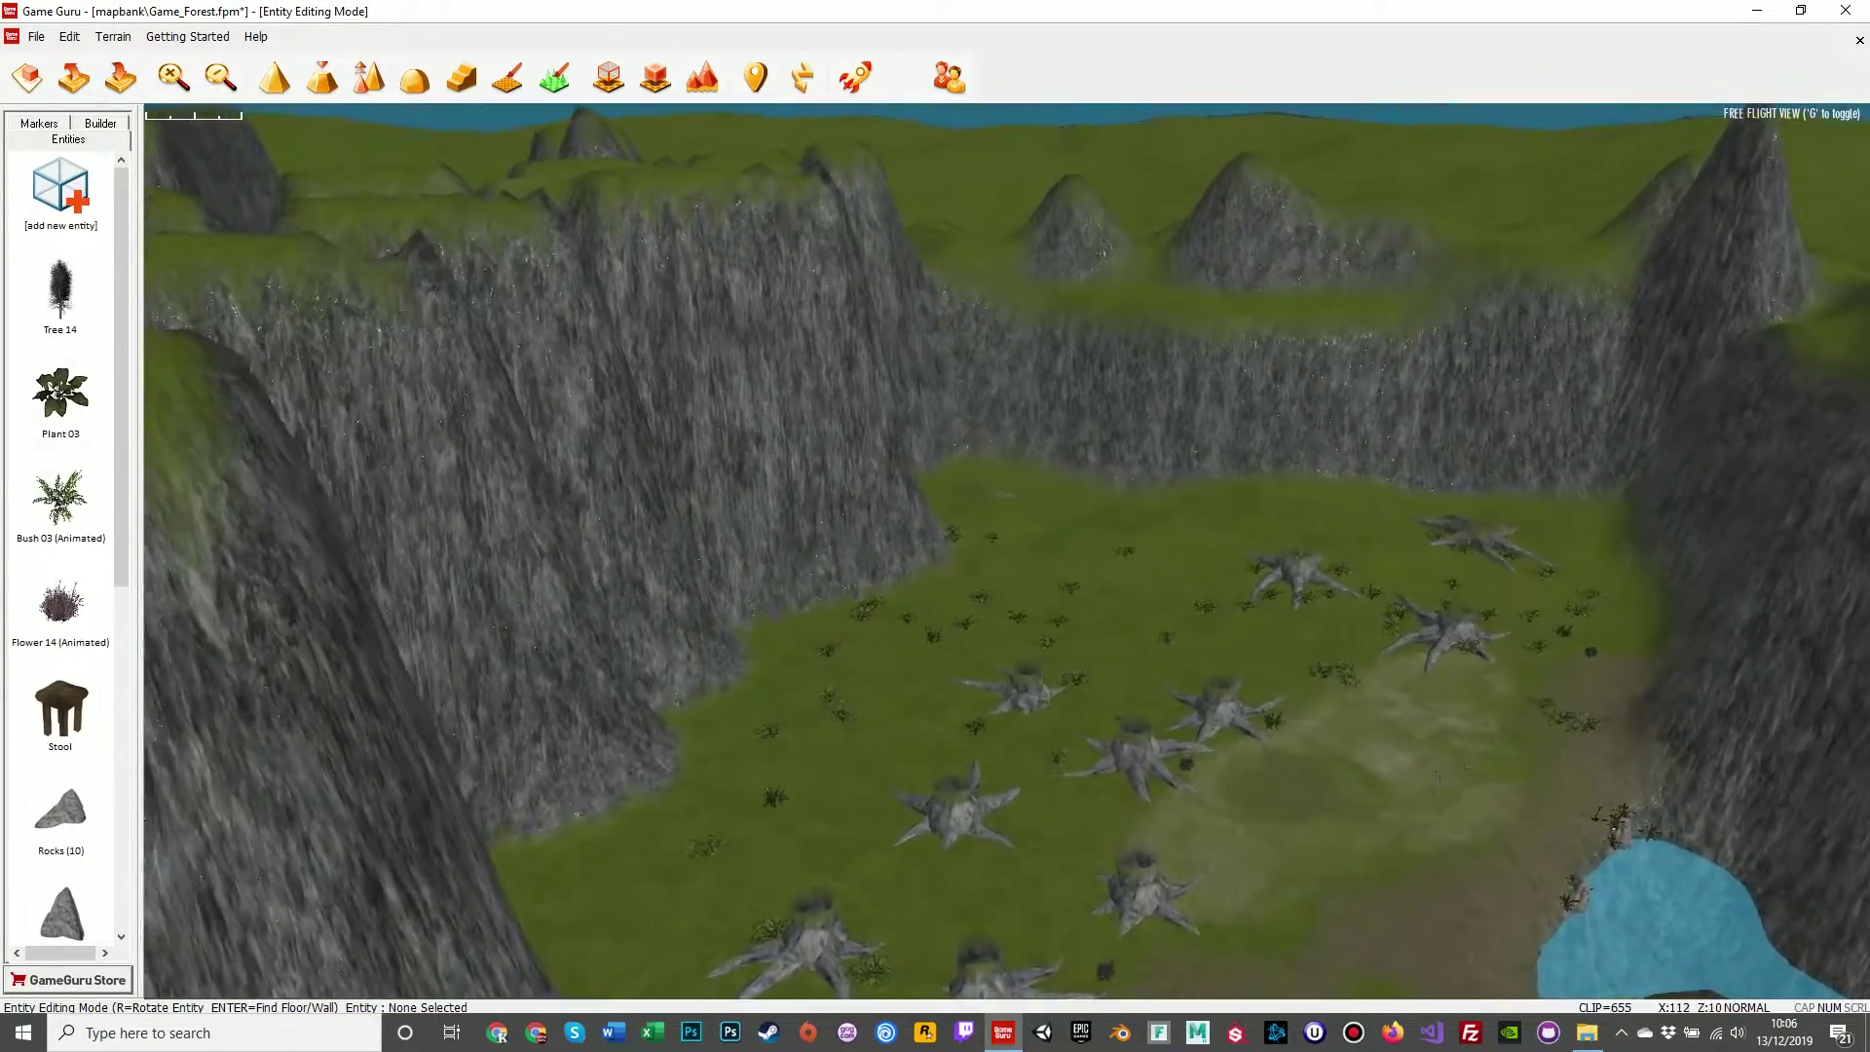
key("w")
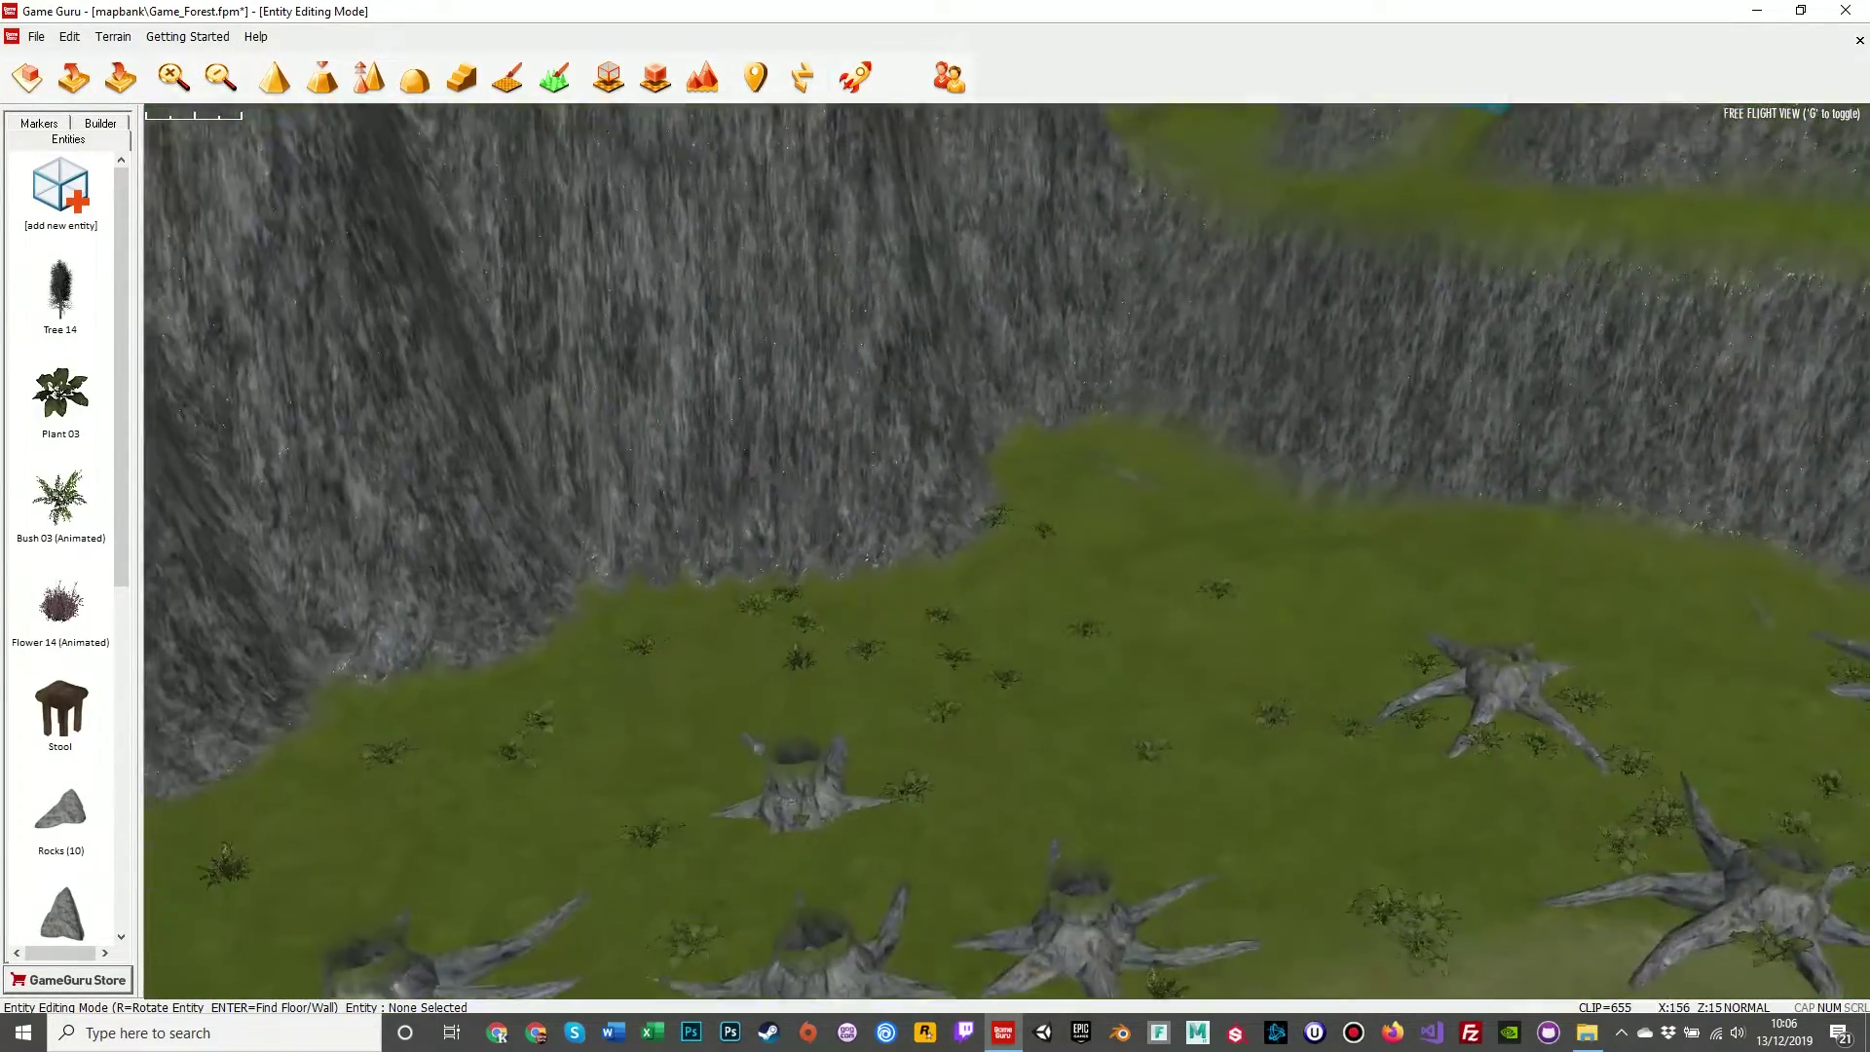
key("w")
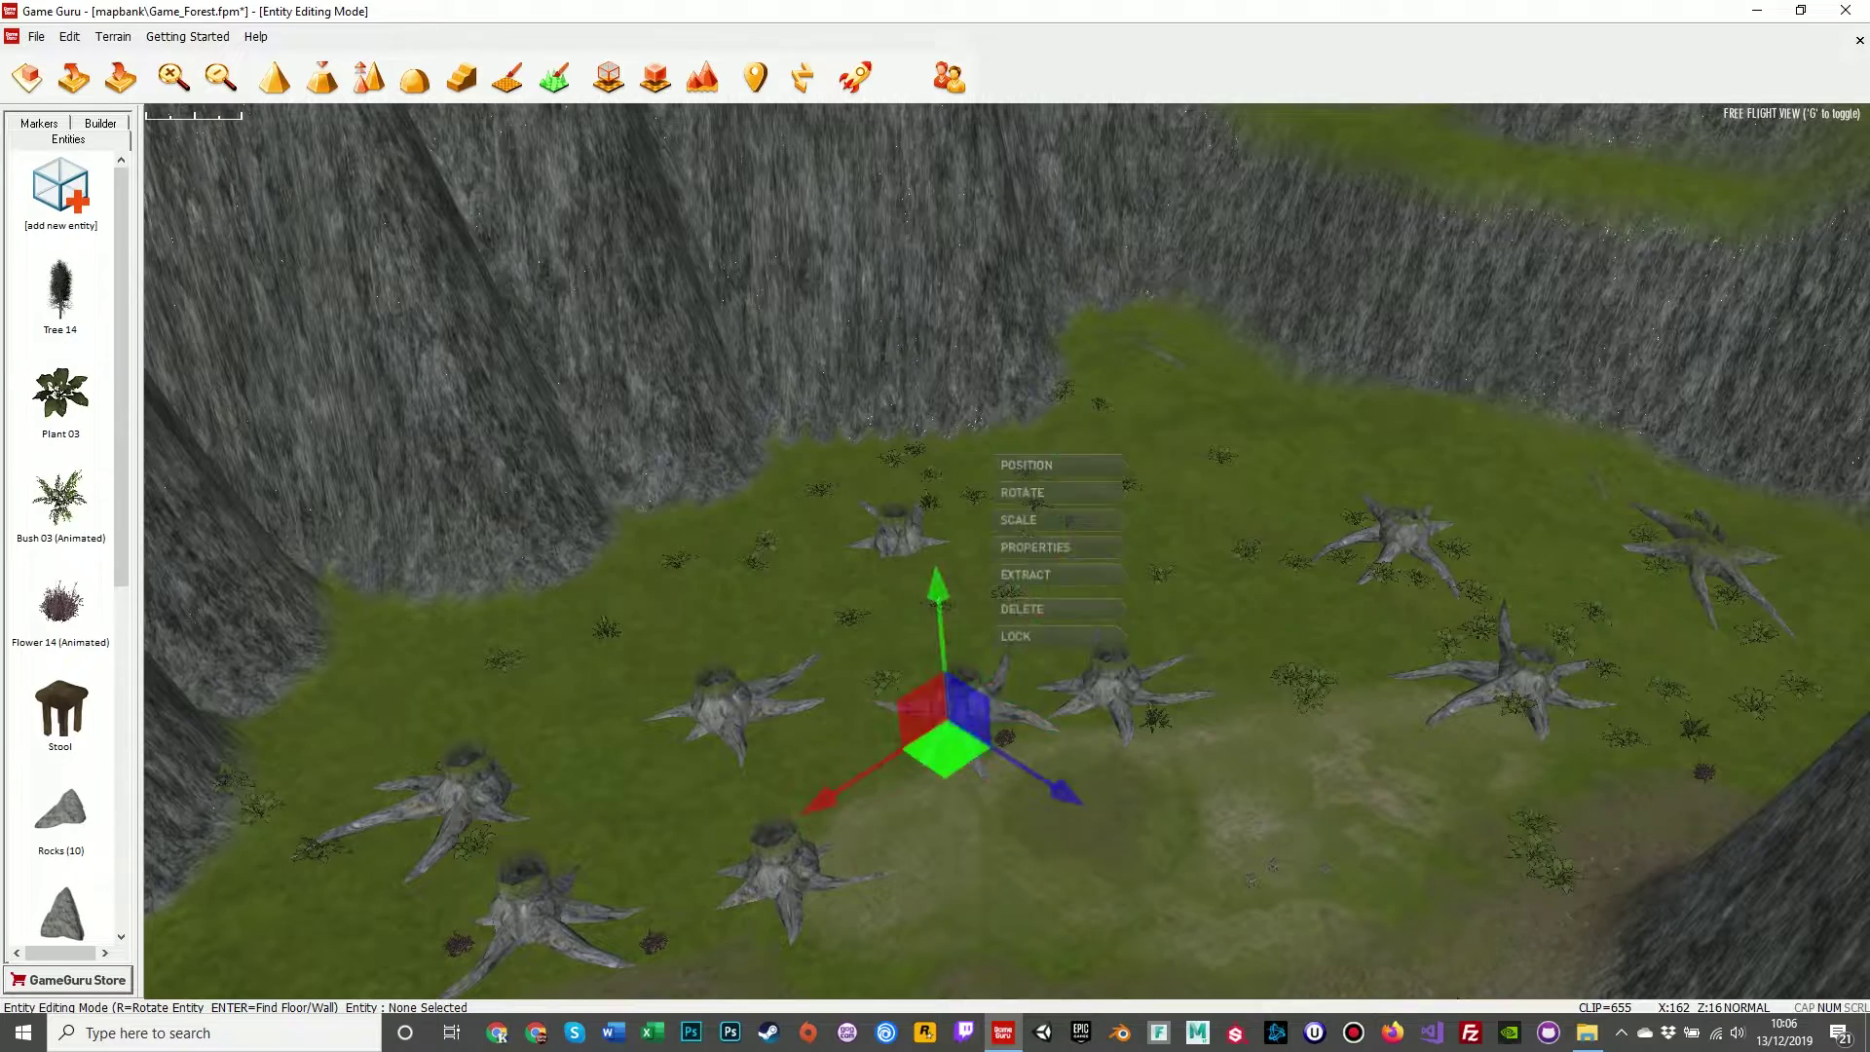
Move a tree from the clearing onto the grass beside the dirt path.
left_click(720, 697)
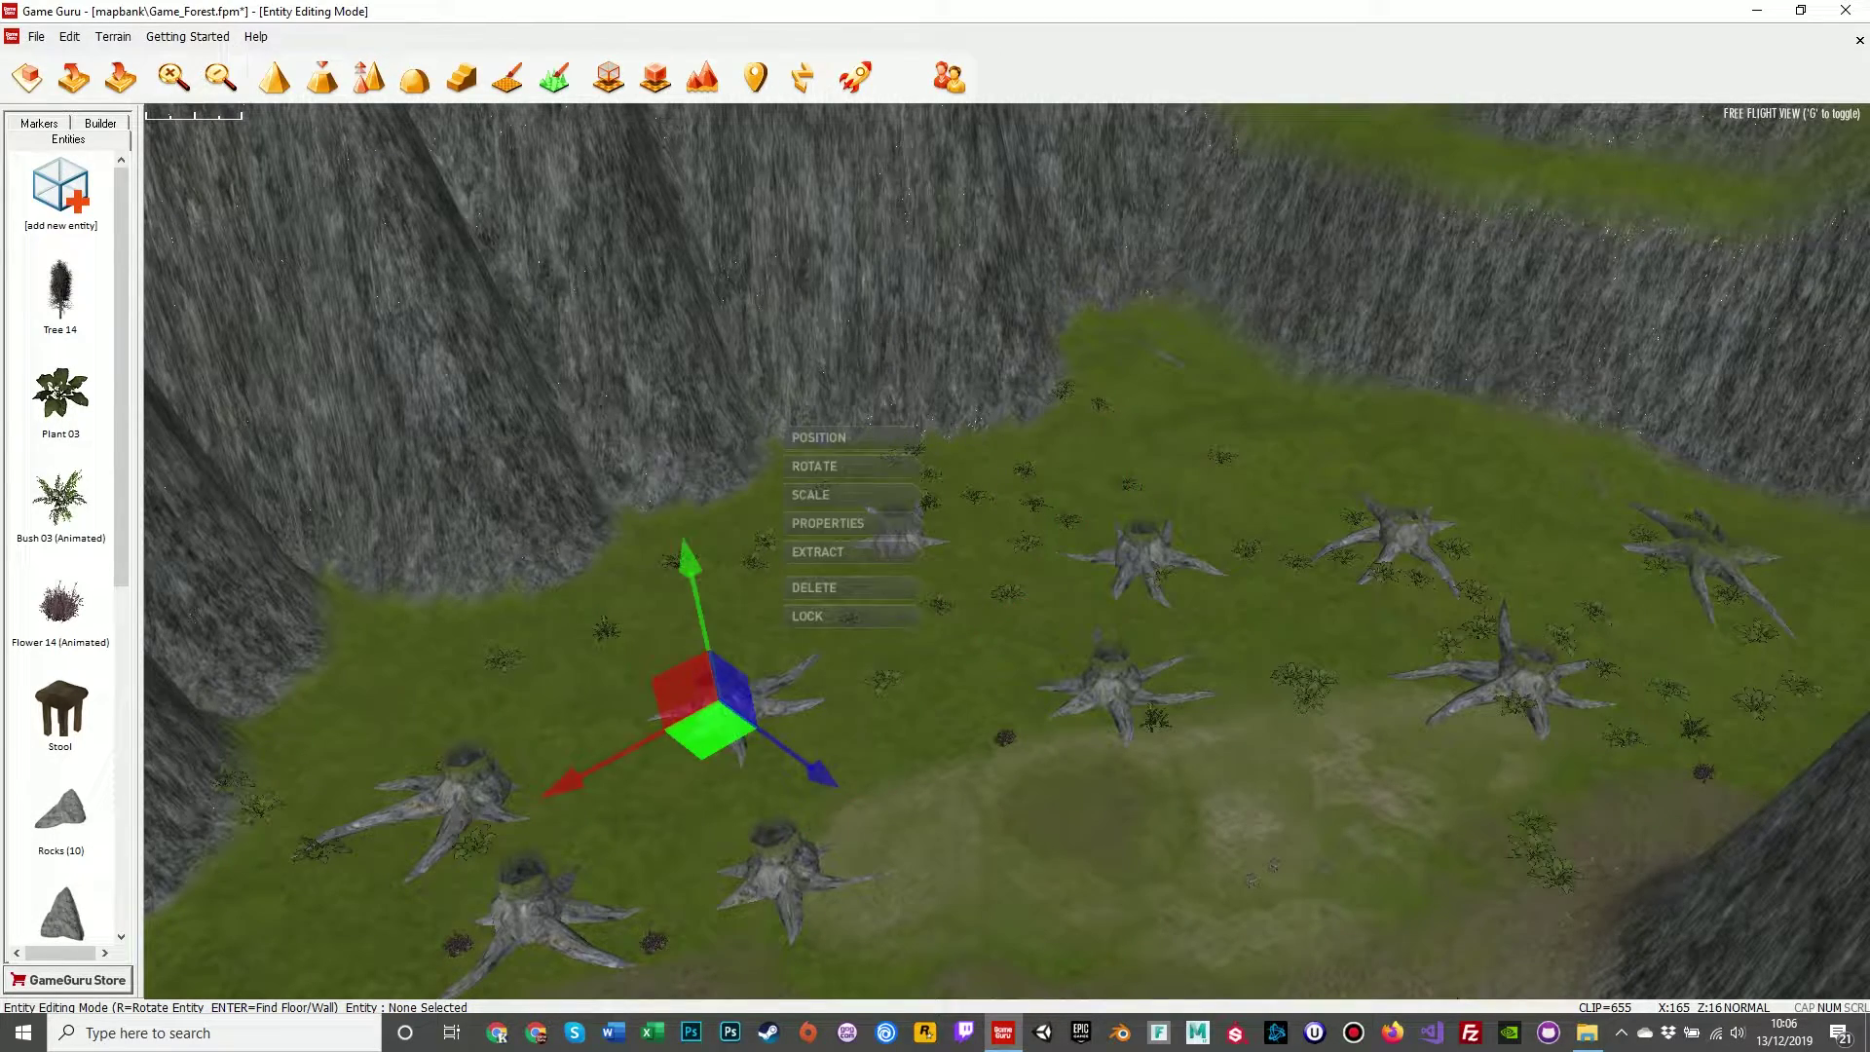
key("w")
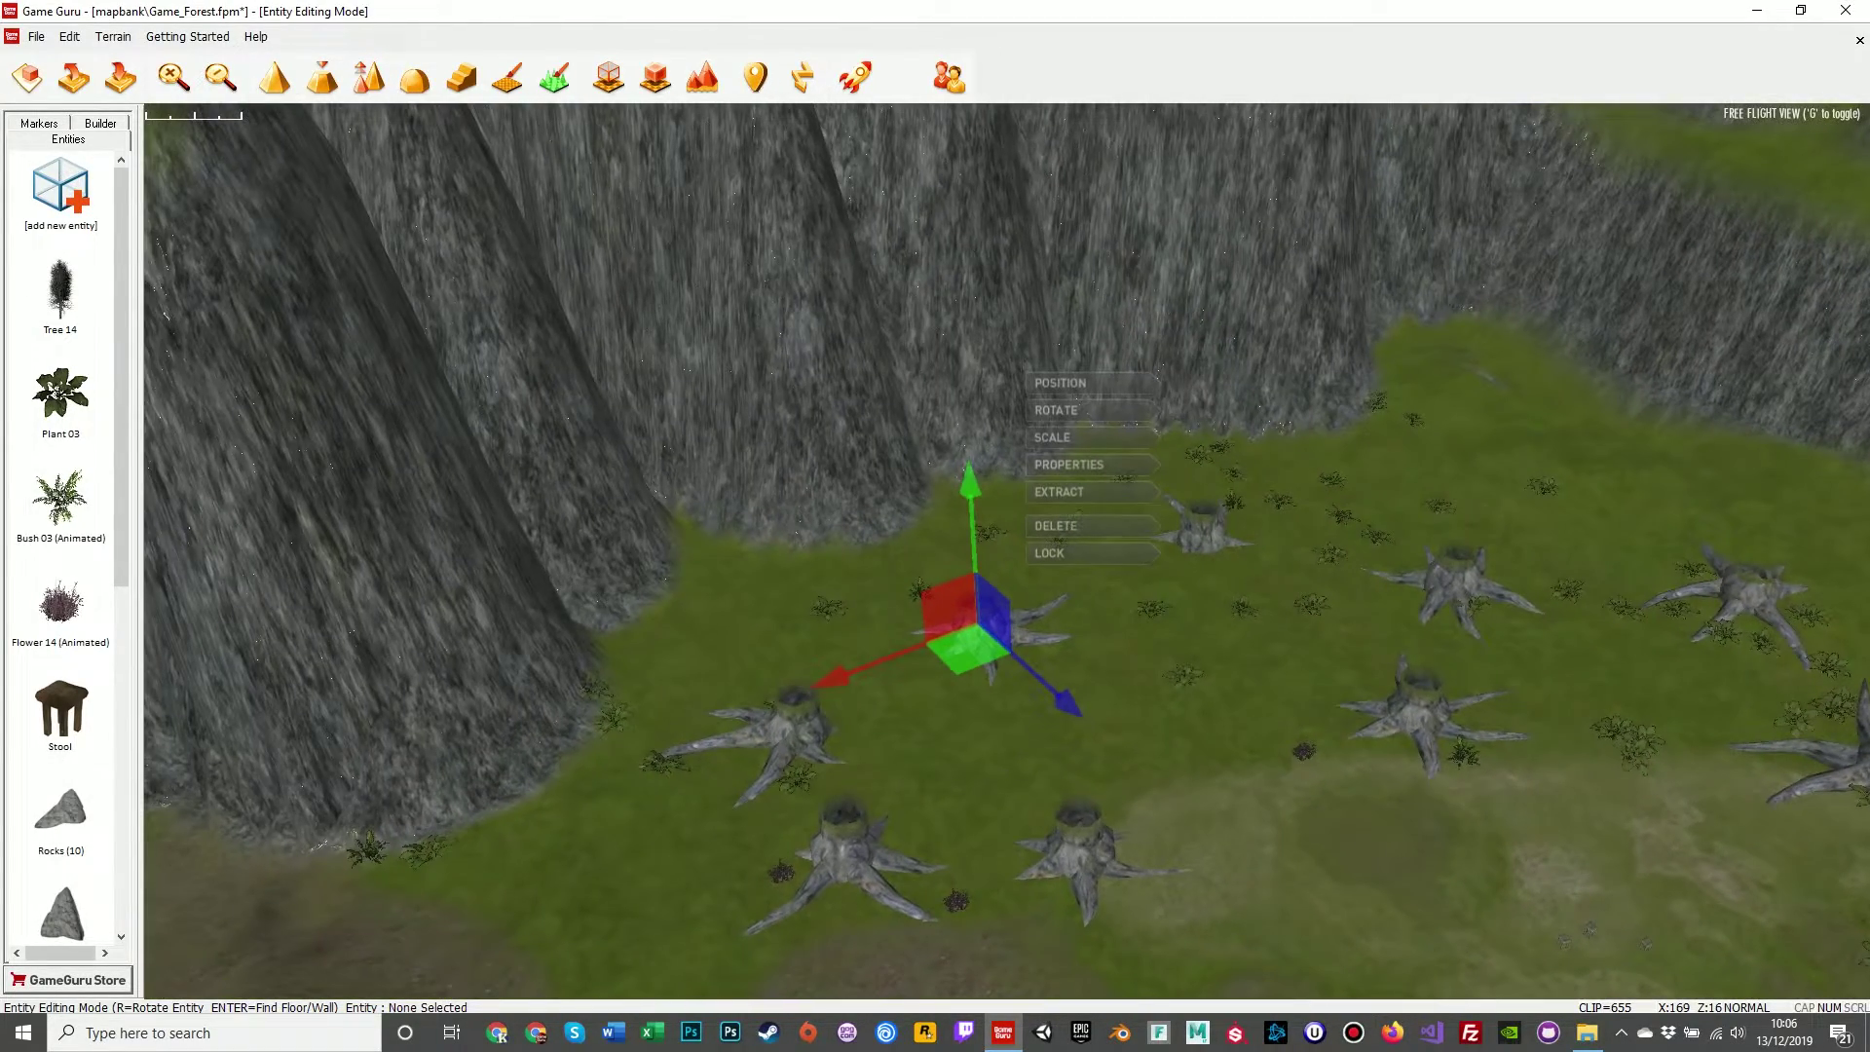
key("a")
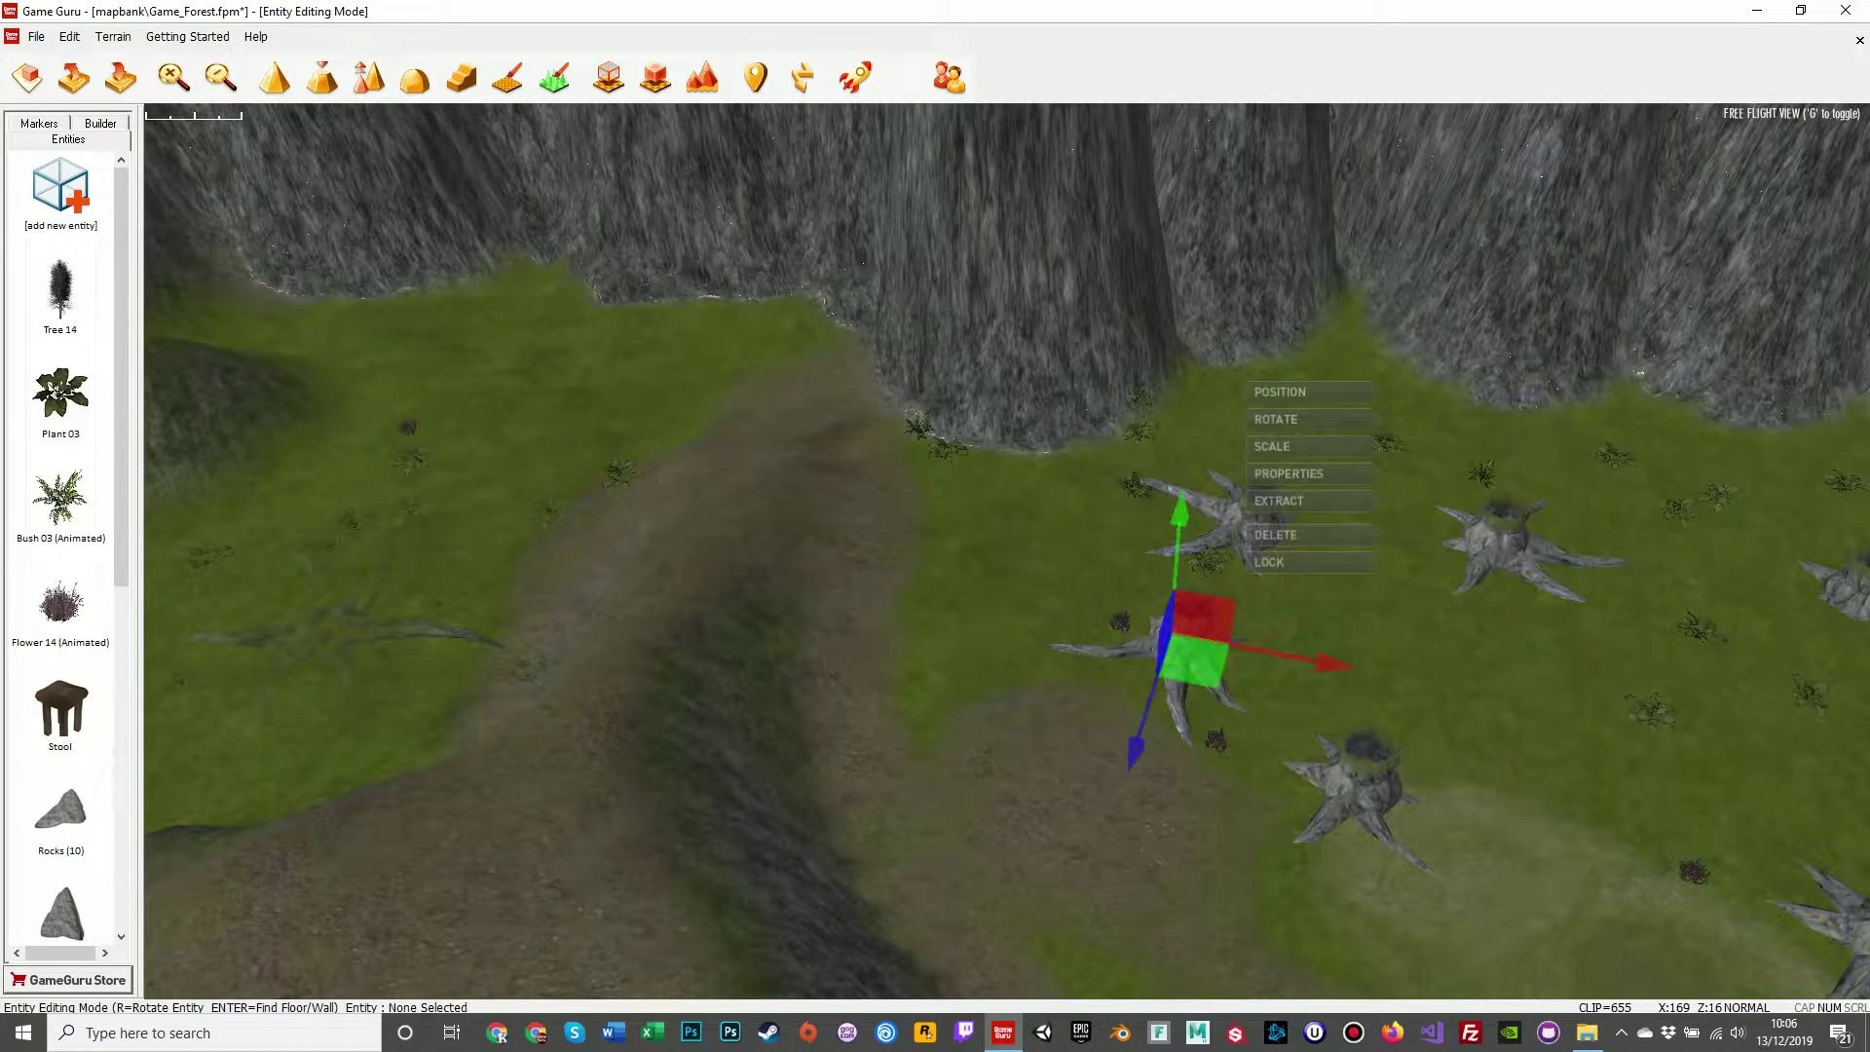
left_click_drag(1174, 653, 555, 390)
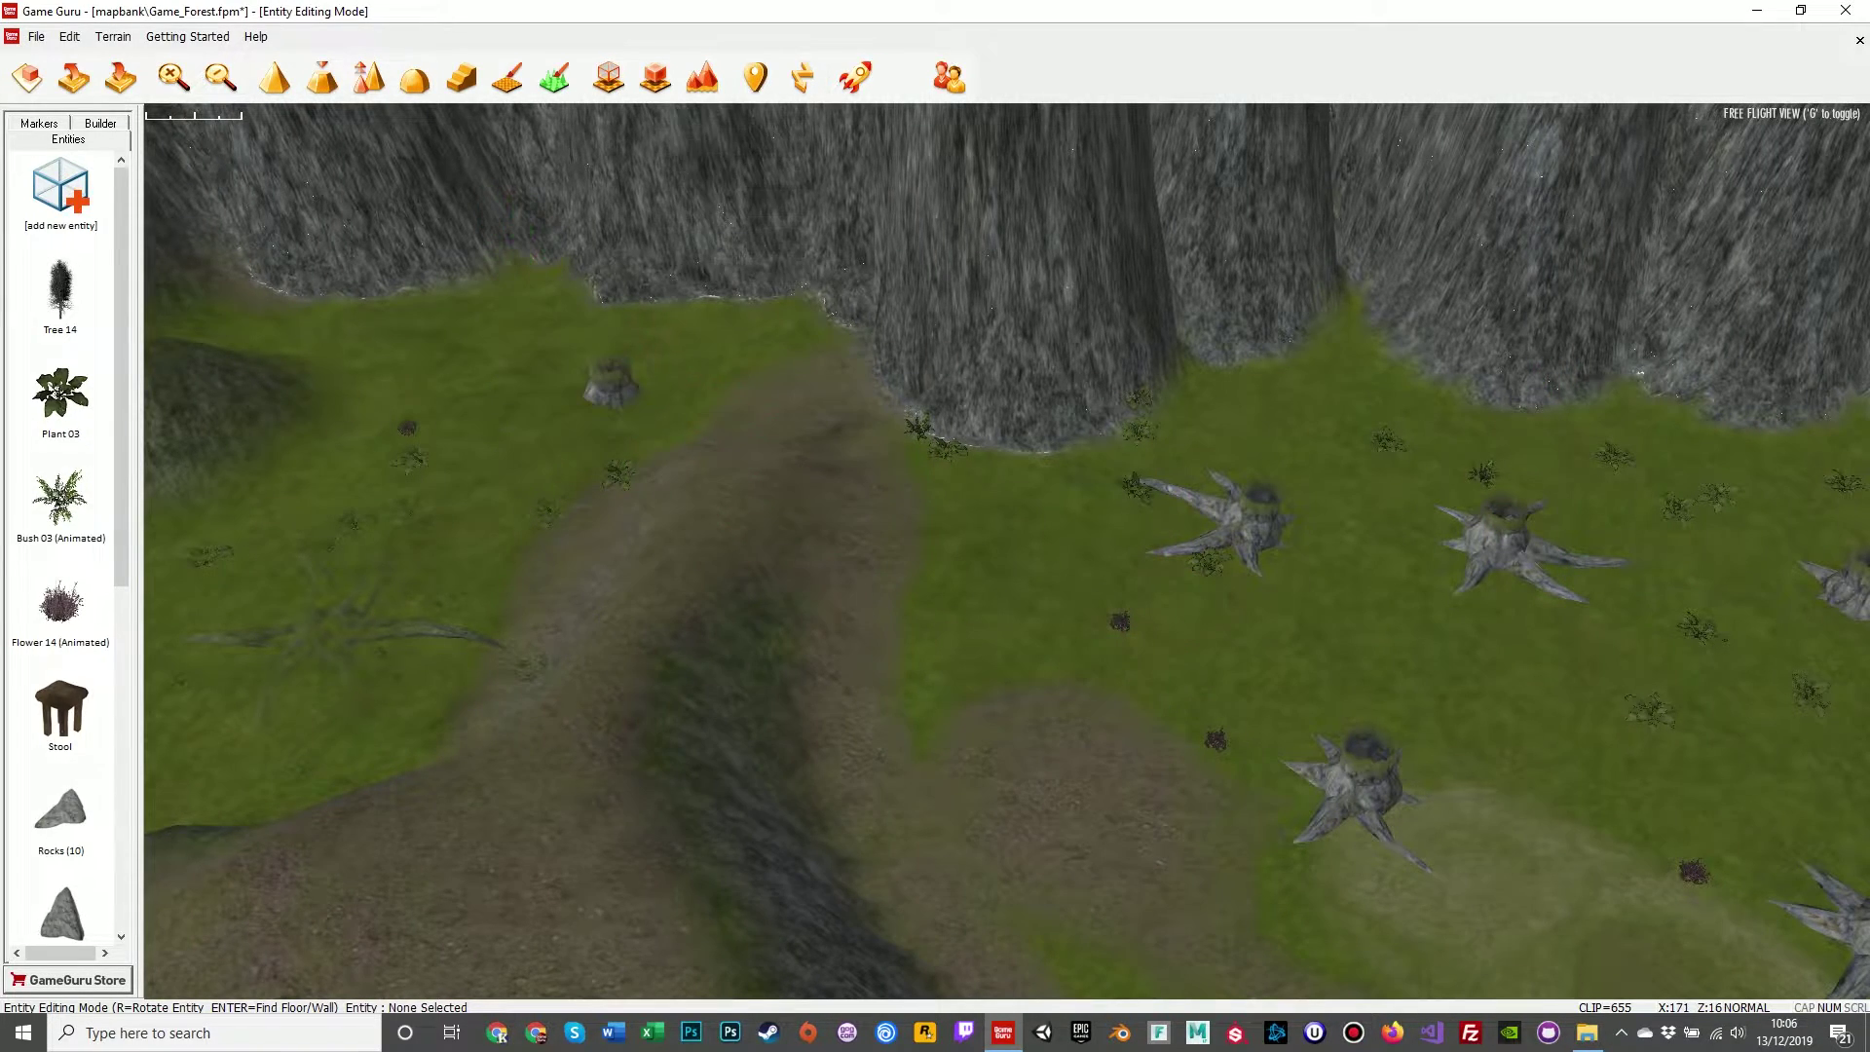
key("w")
left_click(599, 458)
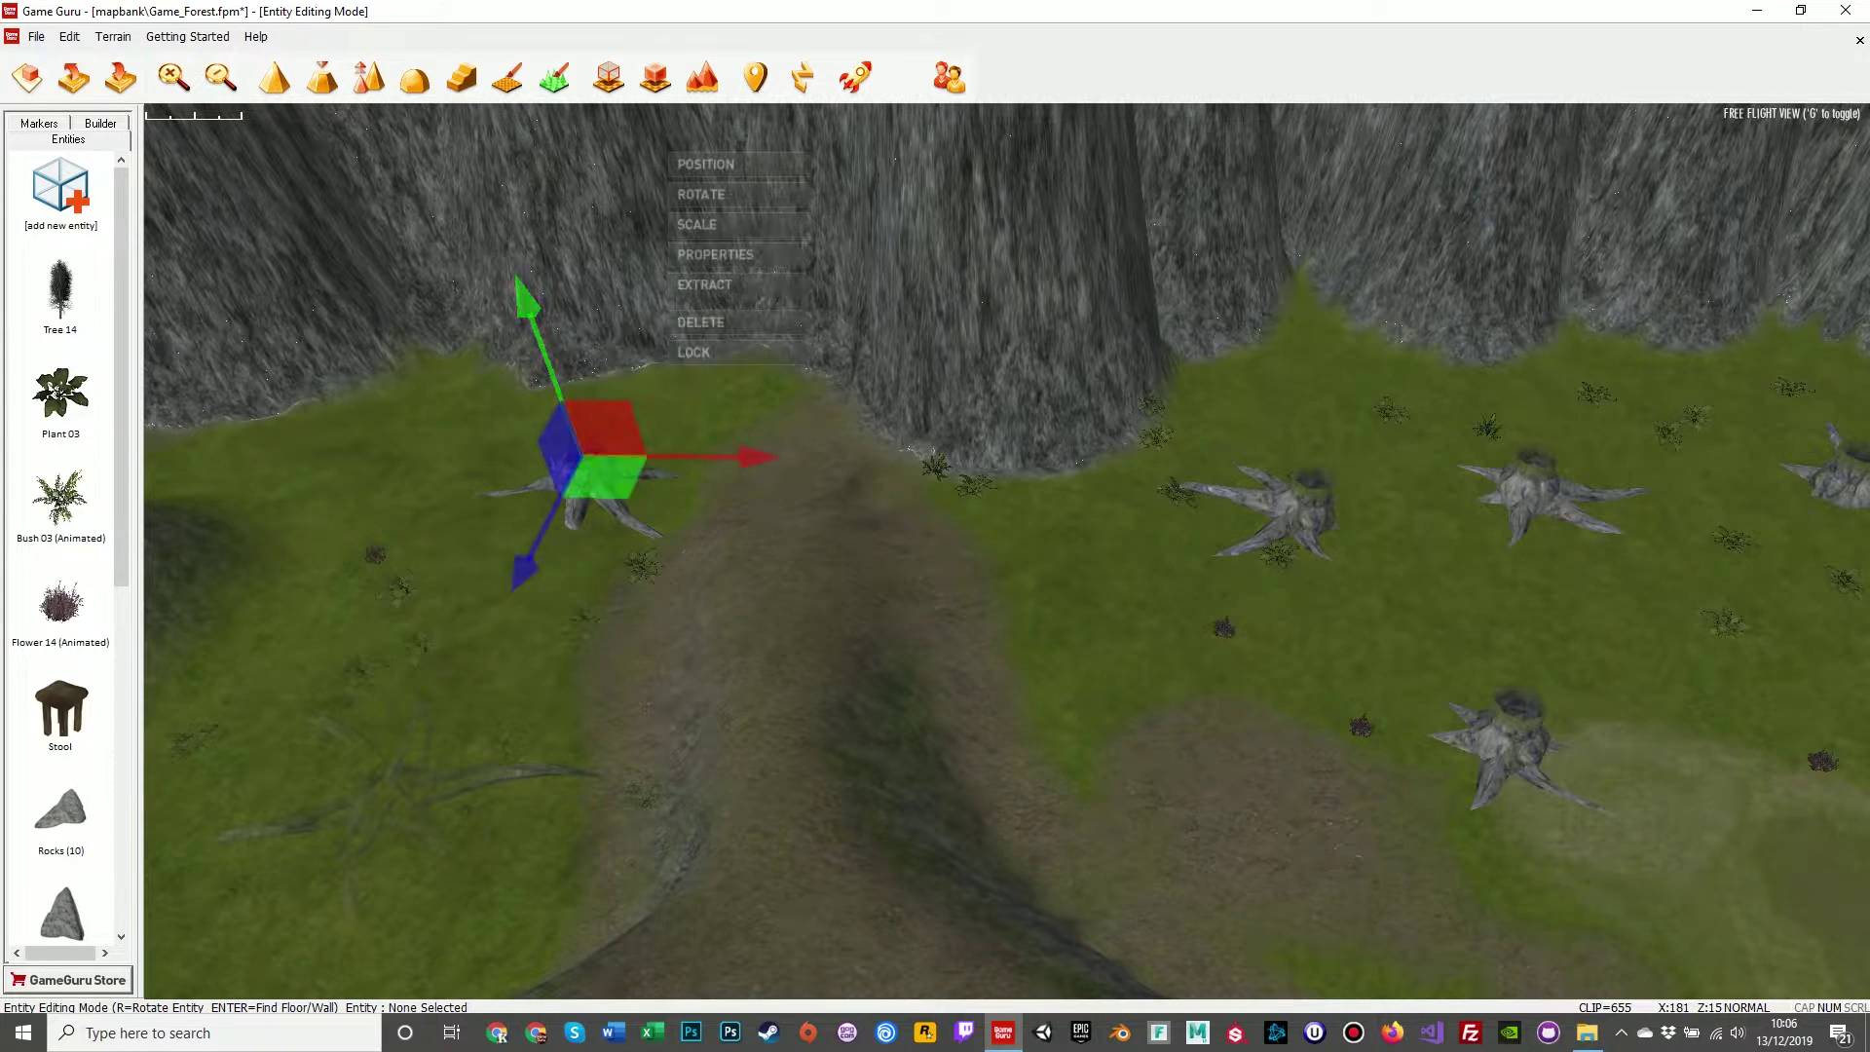
key("s")
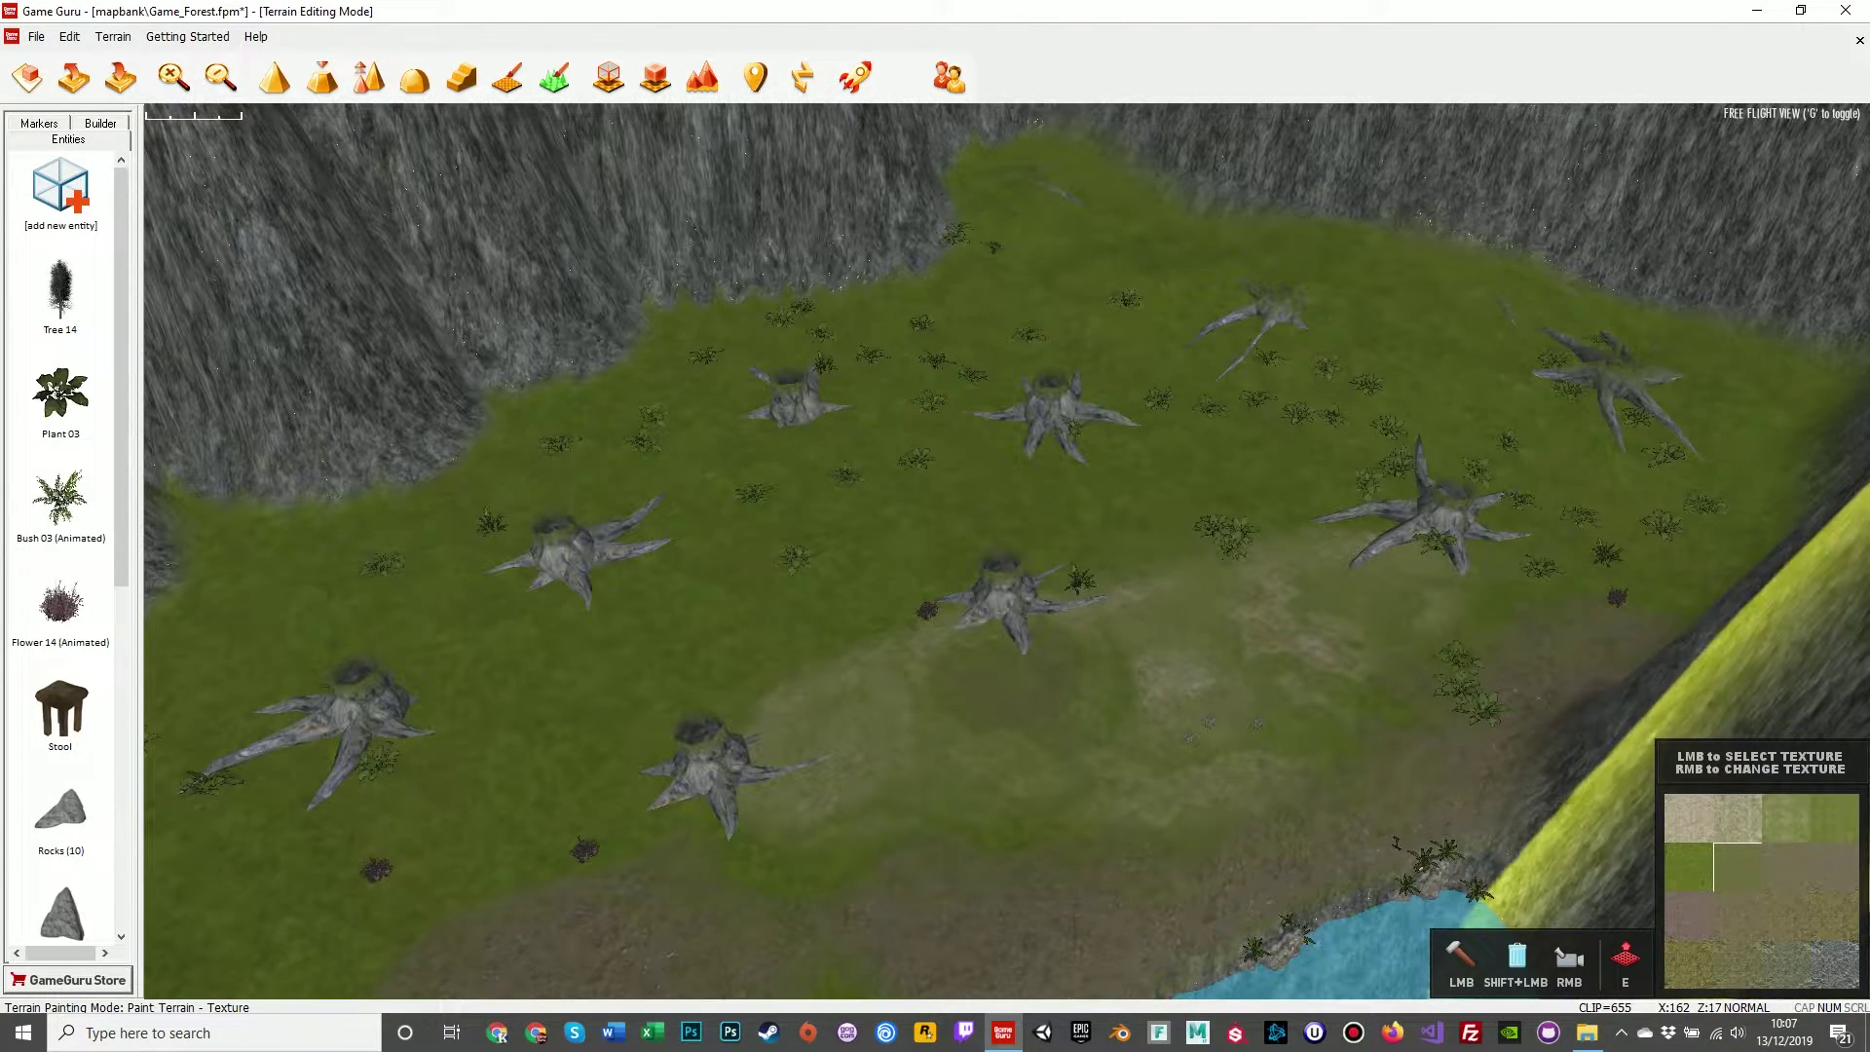
Paint grass texture across the clearing up to its top edge and inspect it.
left_click_drag(720, 648, 896, 368)
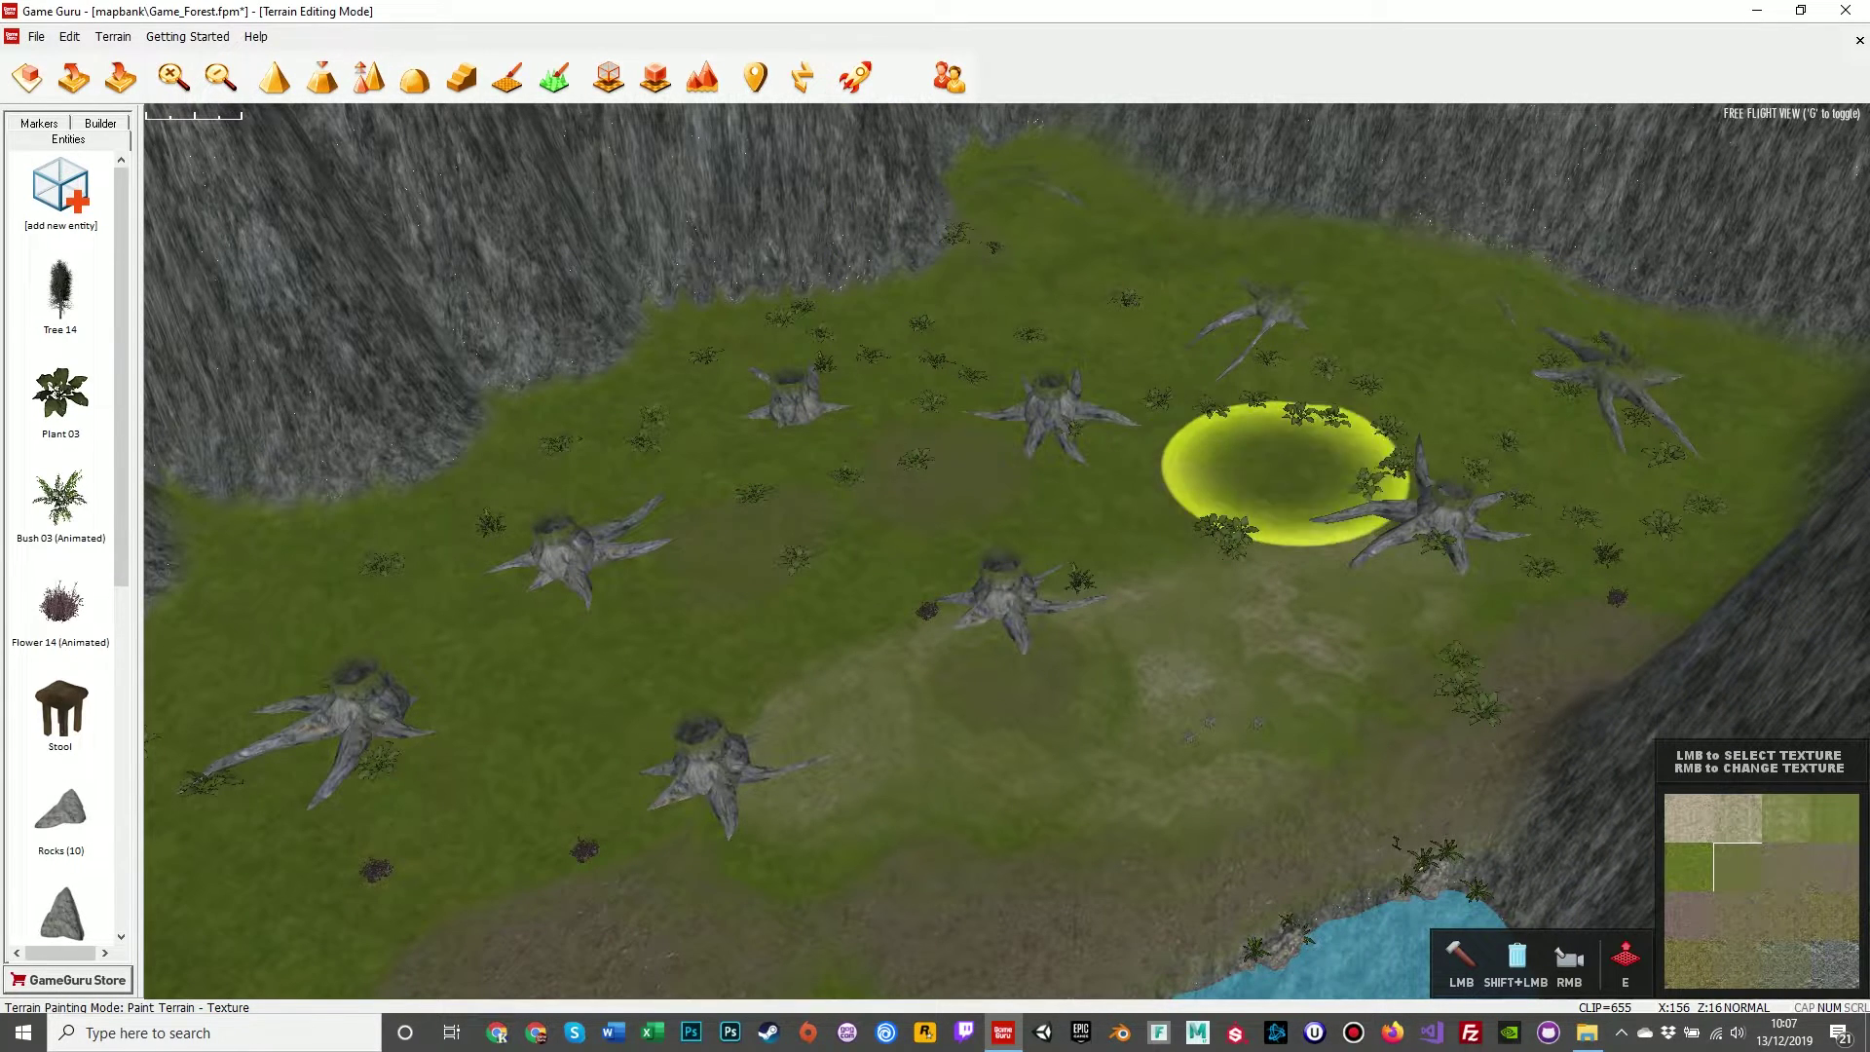
left_click_drag(1274, 460, 940, 572)
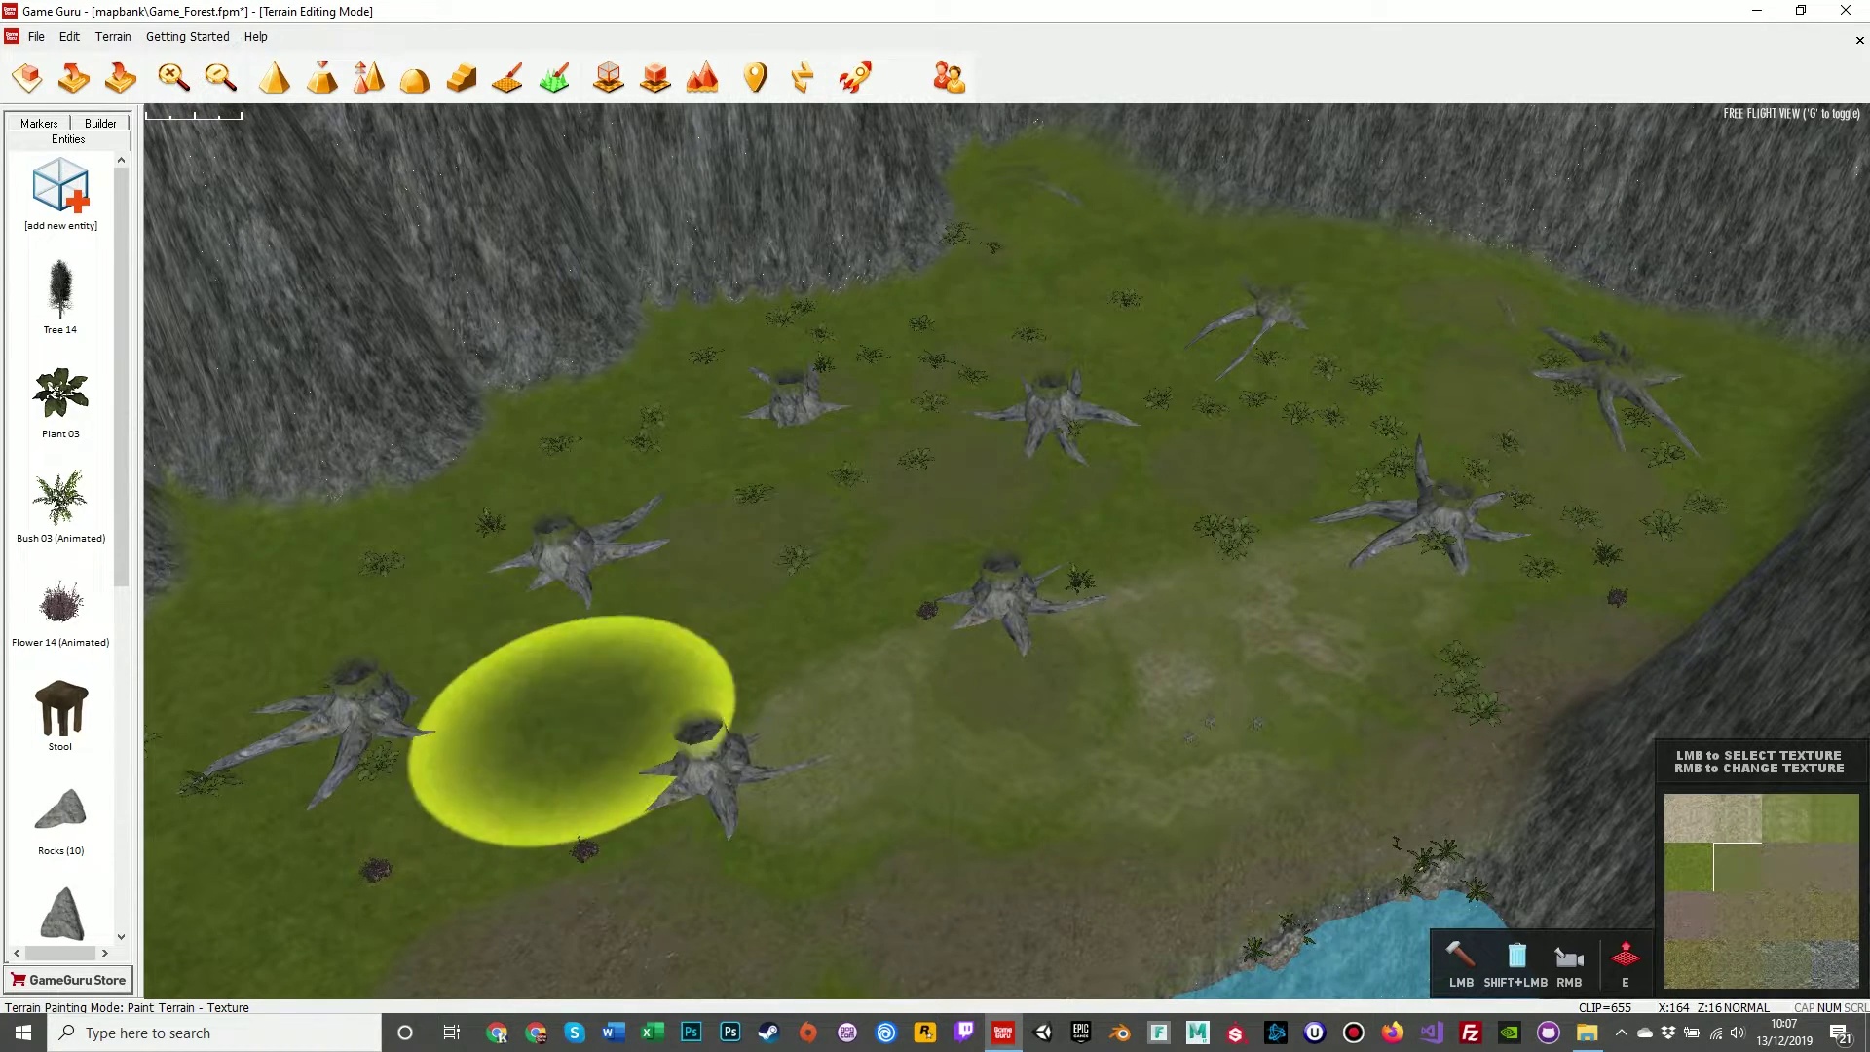
key("a")
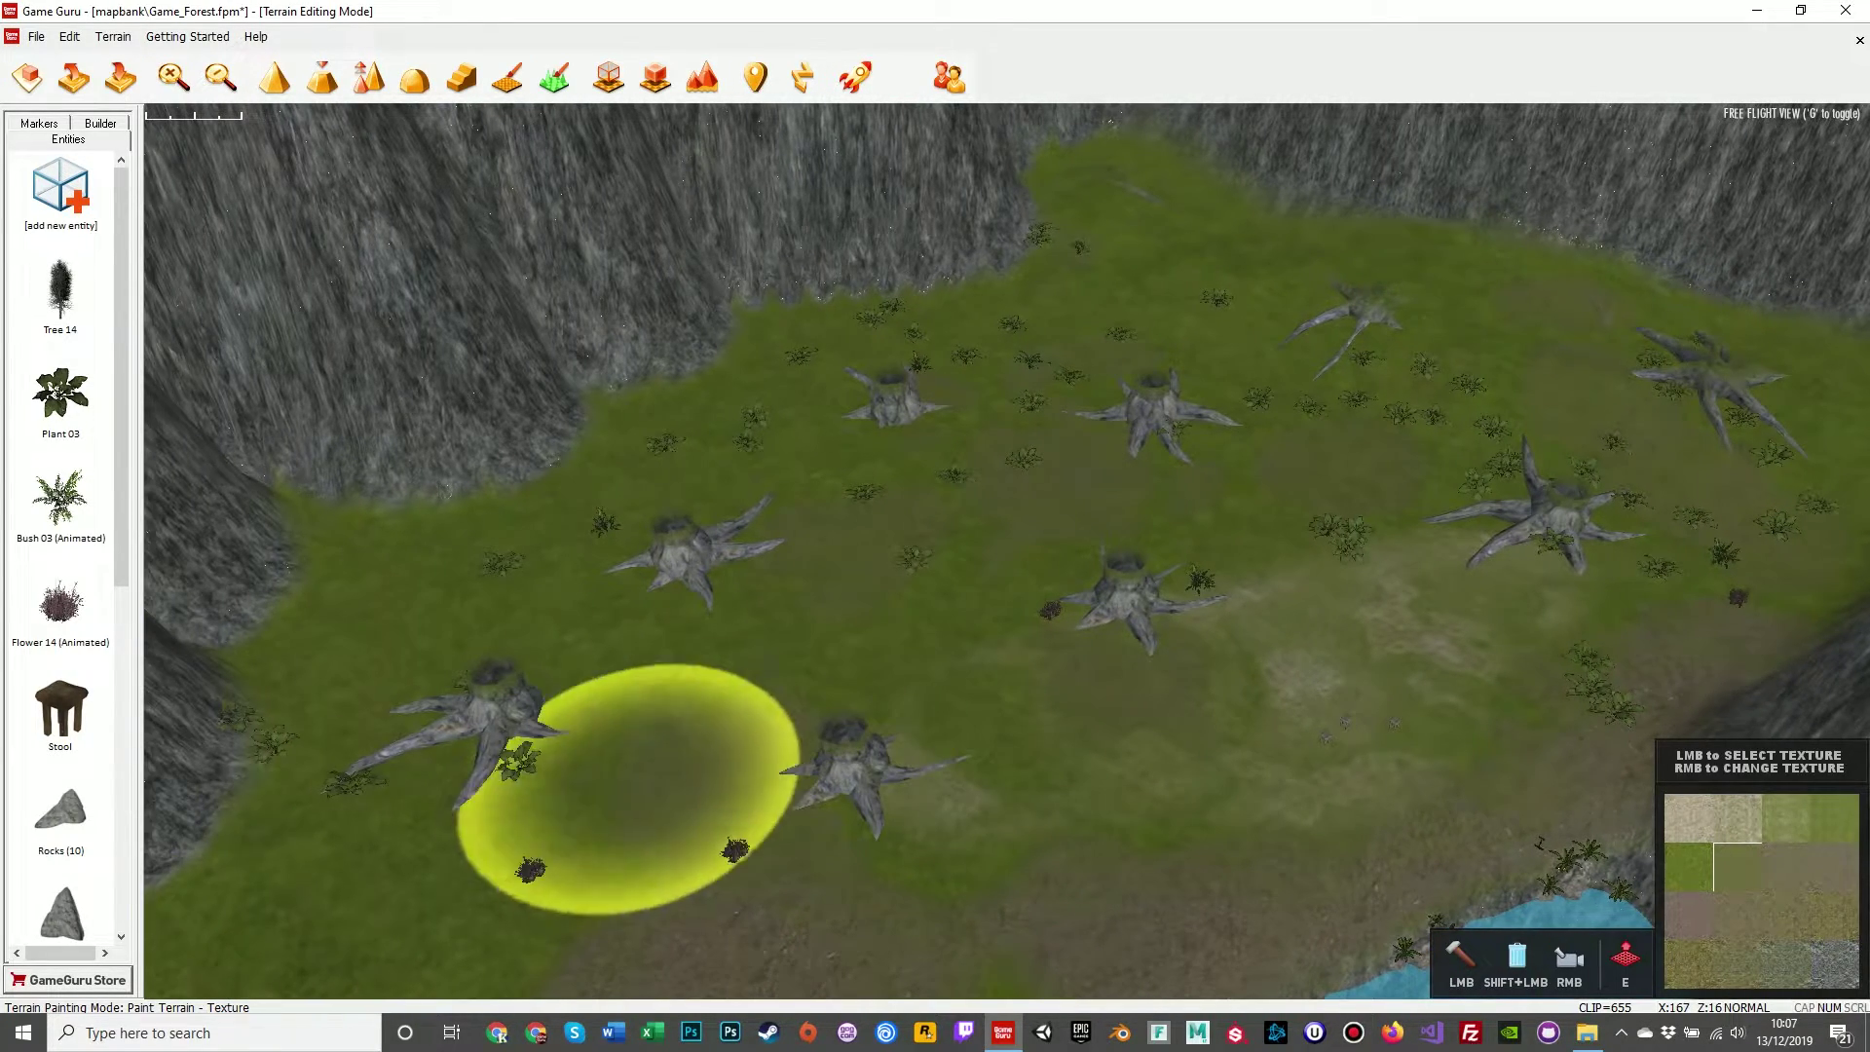
key("w")
key("s")
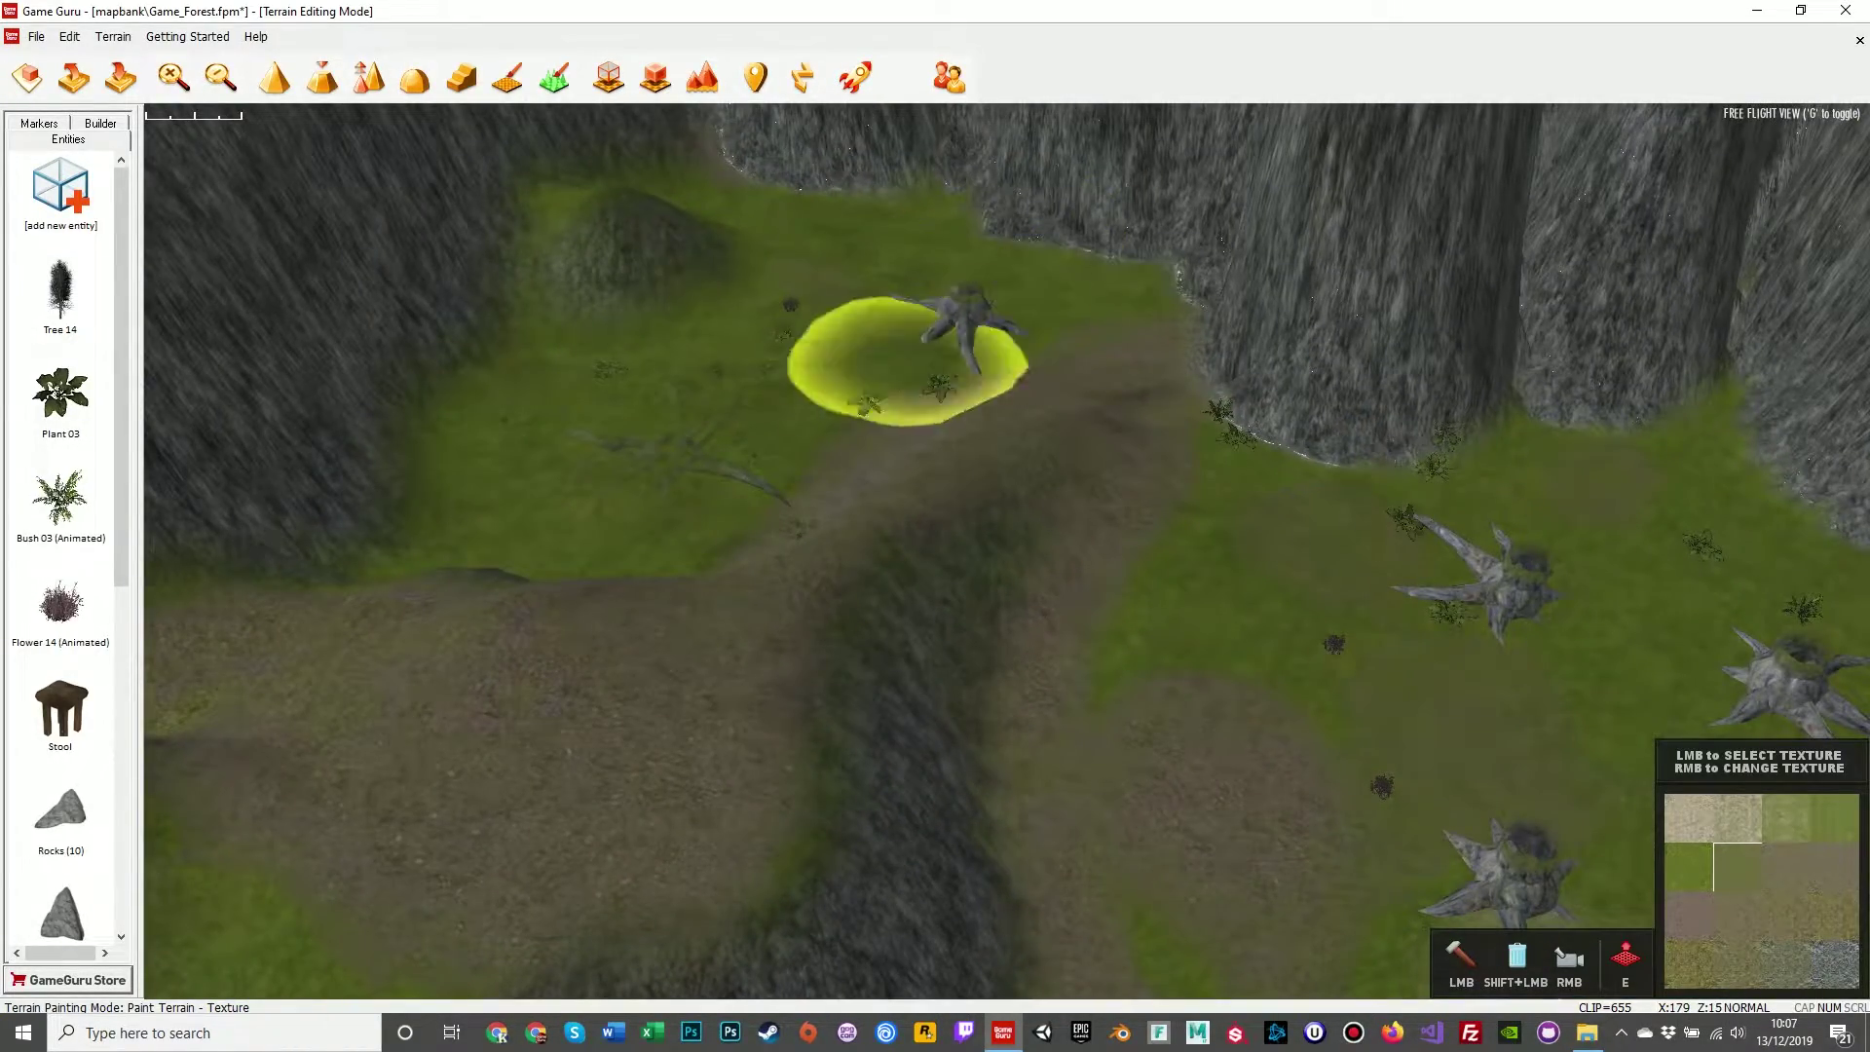
key("w")
key("s")
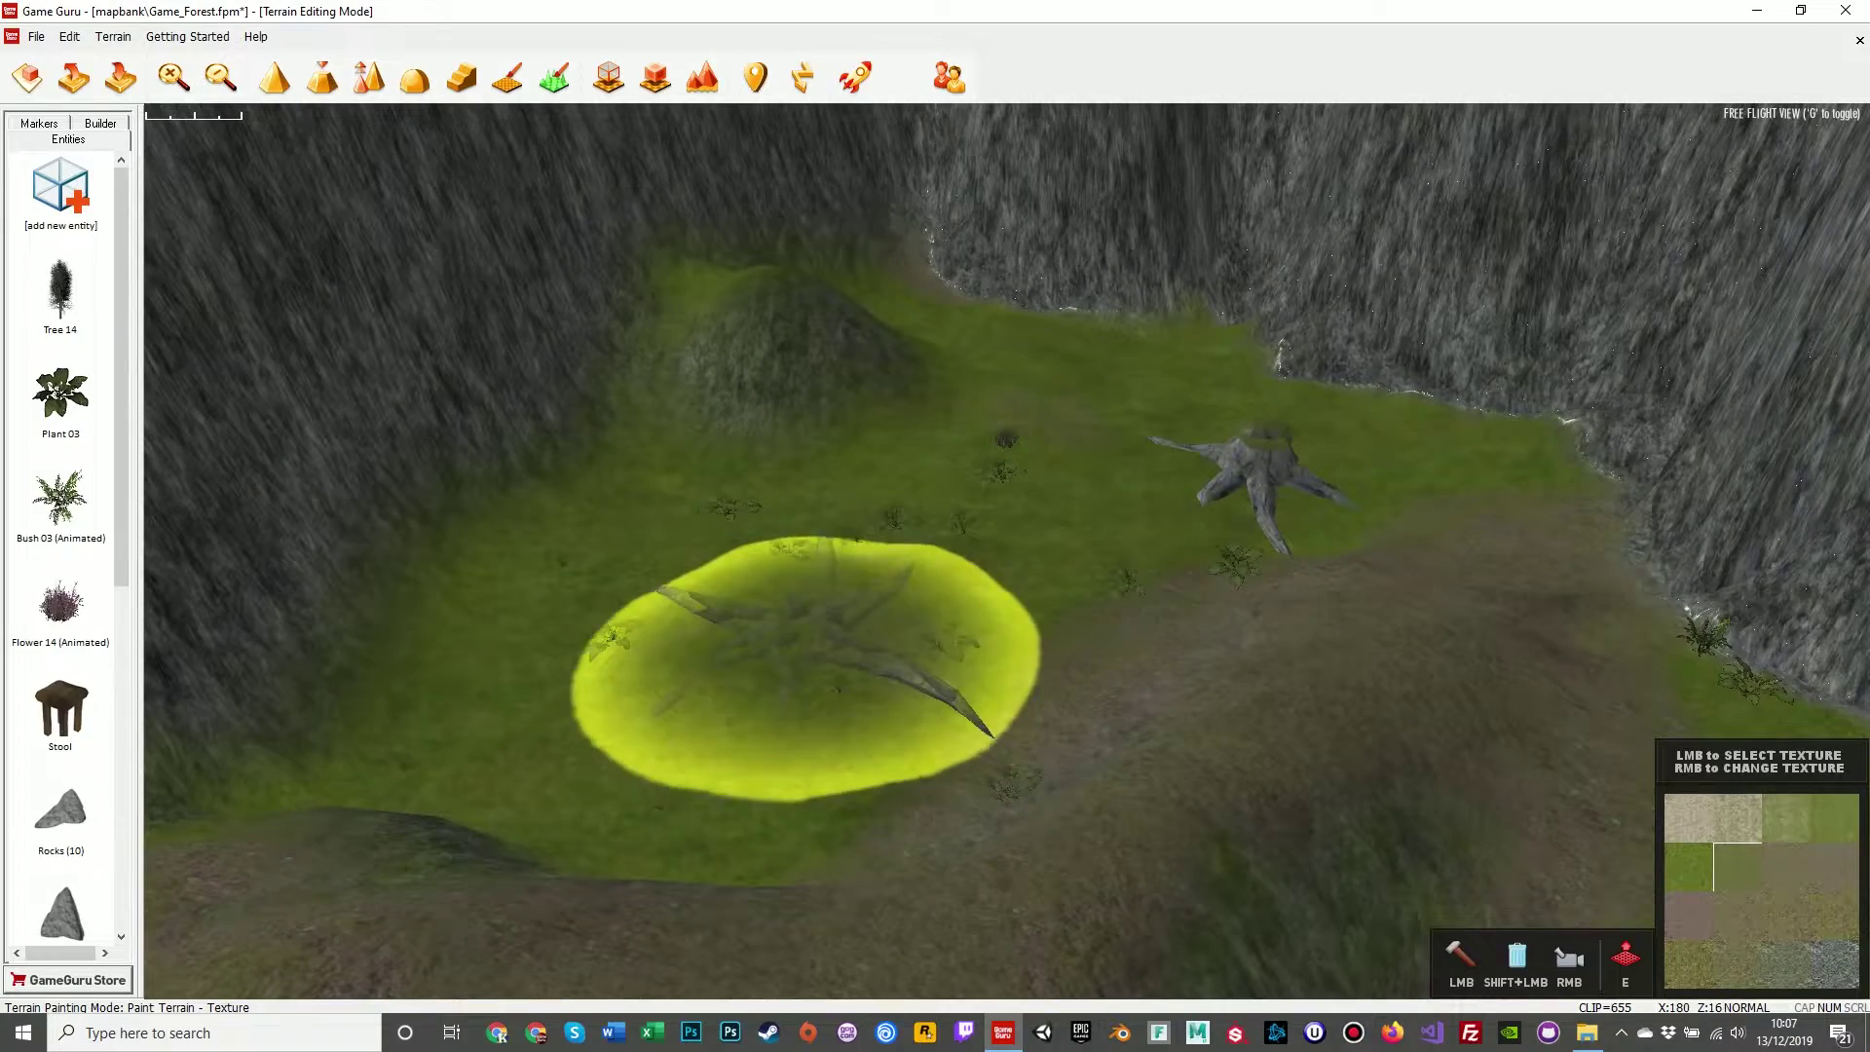
key("s")
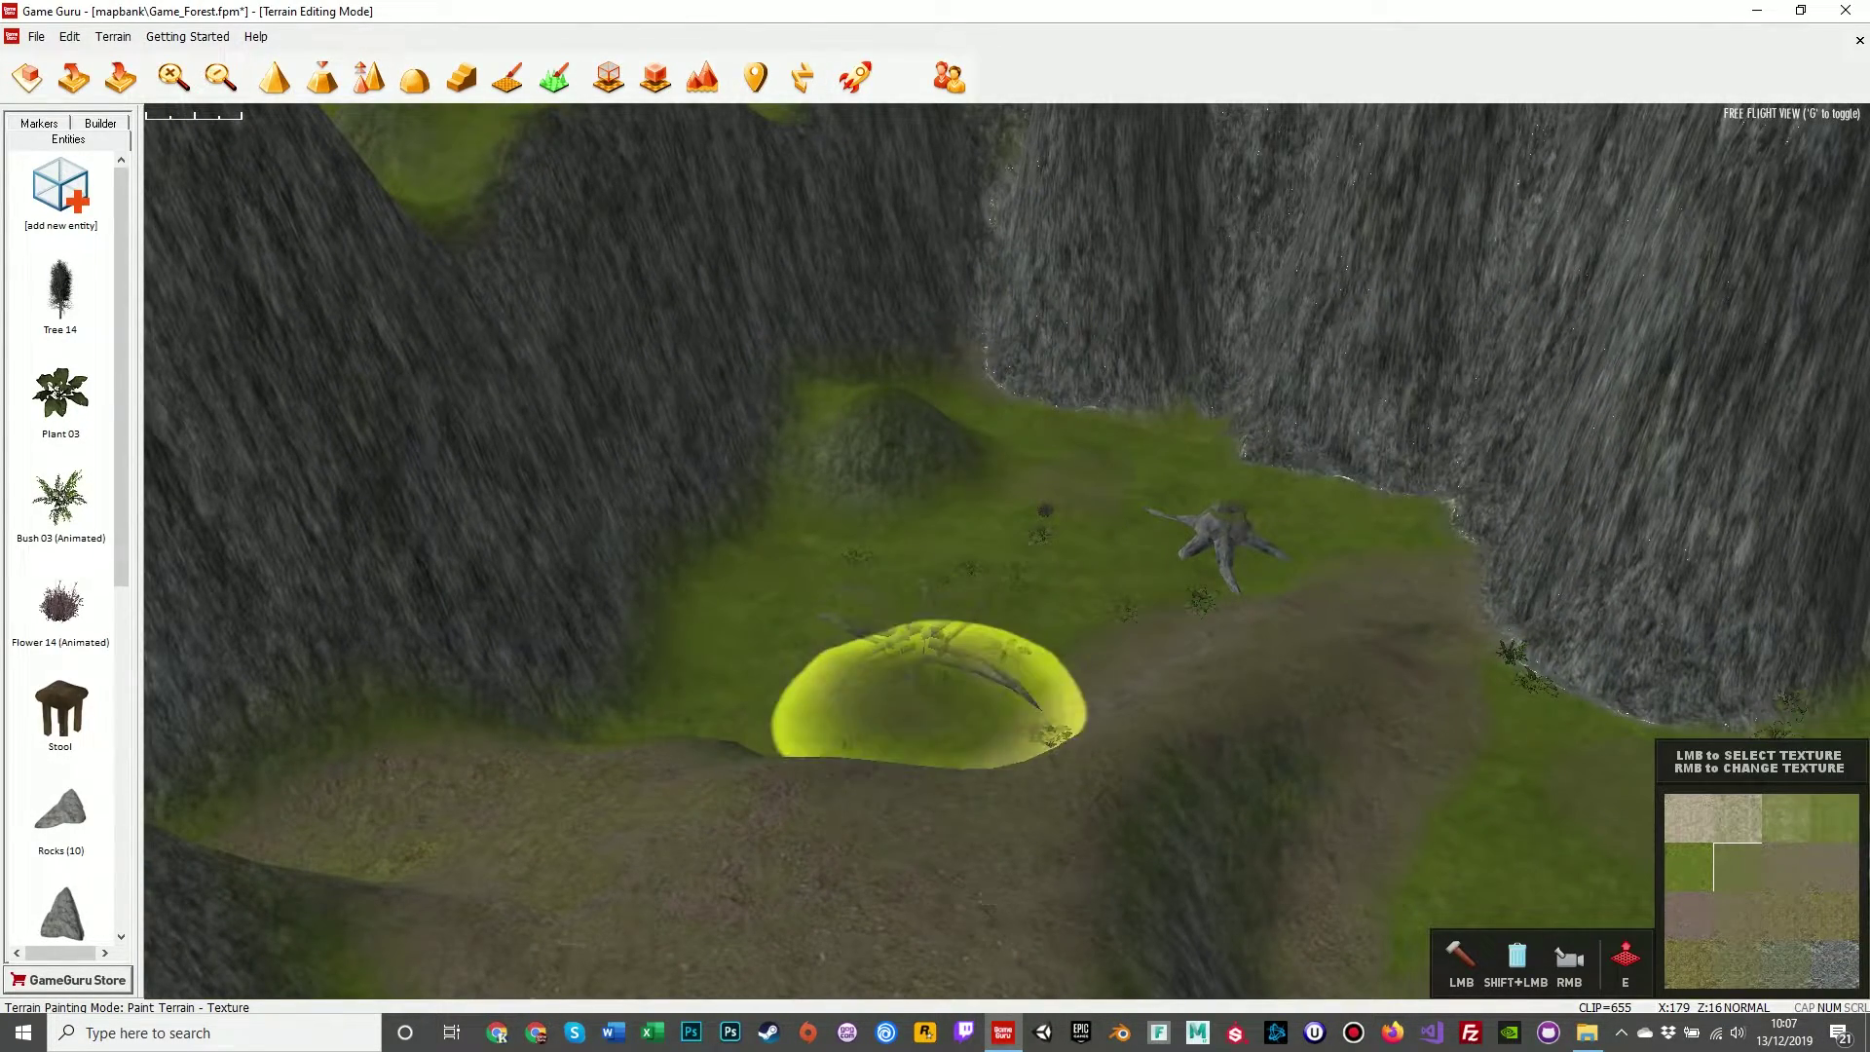
Survey the cliffs and stump clearing, then switch to Entity Editing Mode.
key("w")
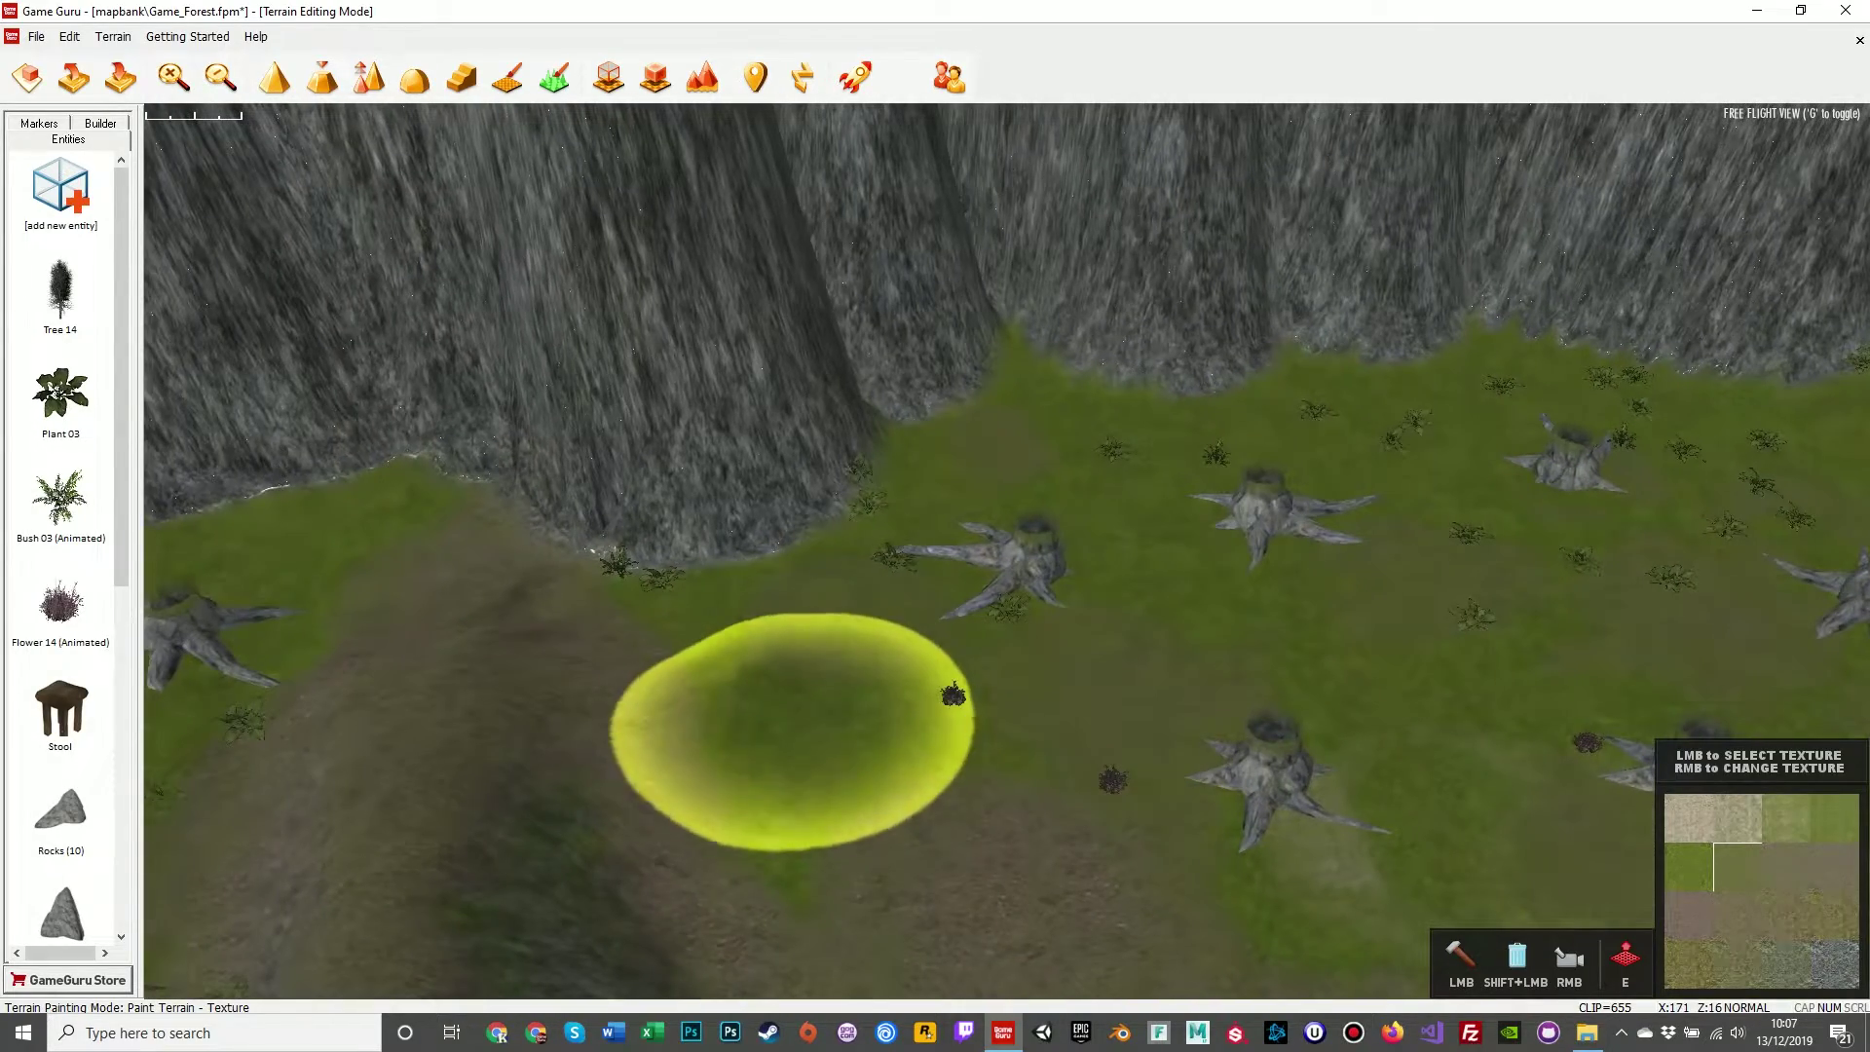
key("d")
key("s")
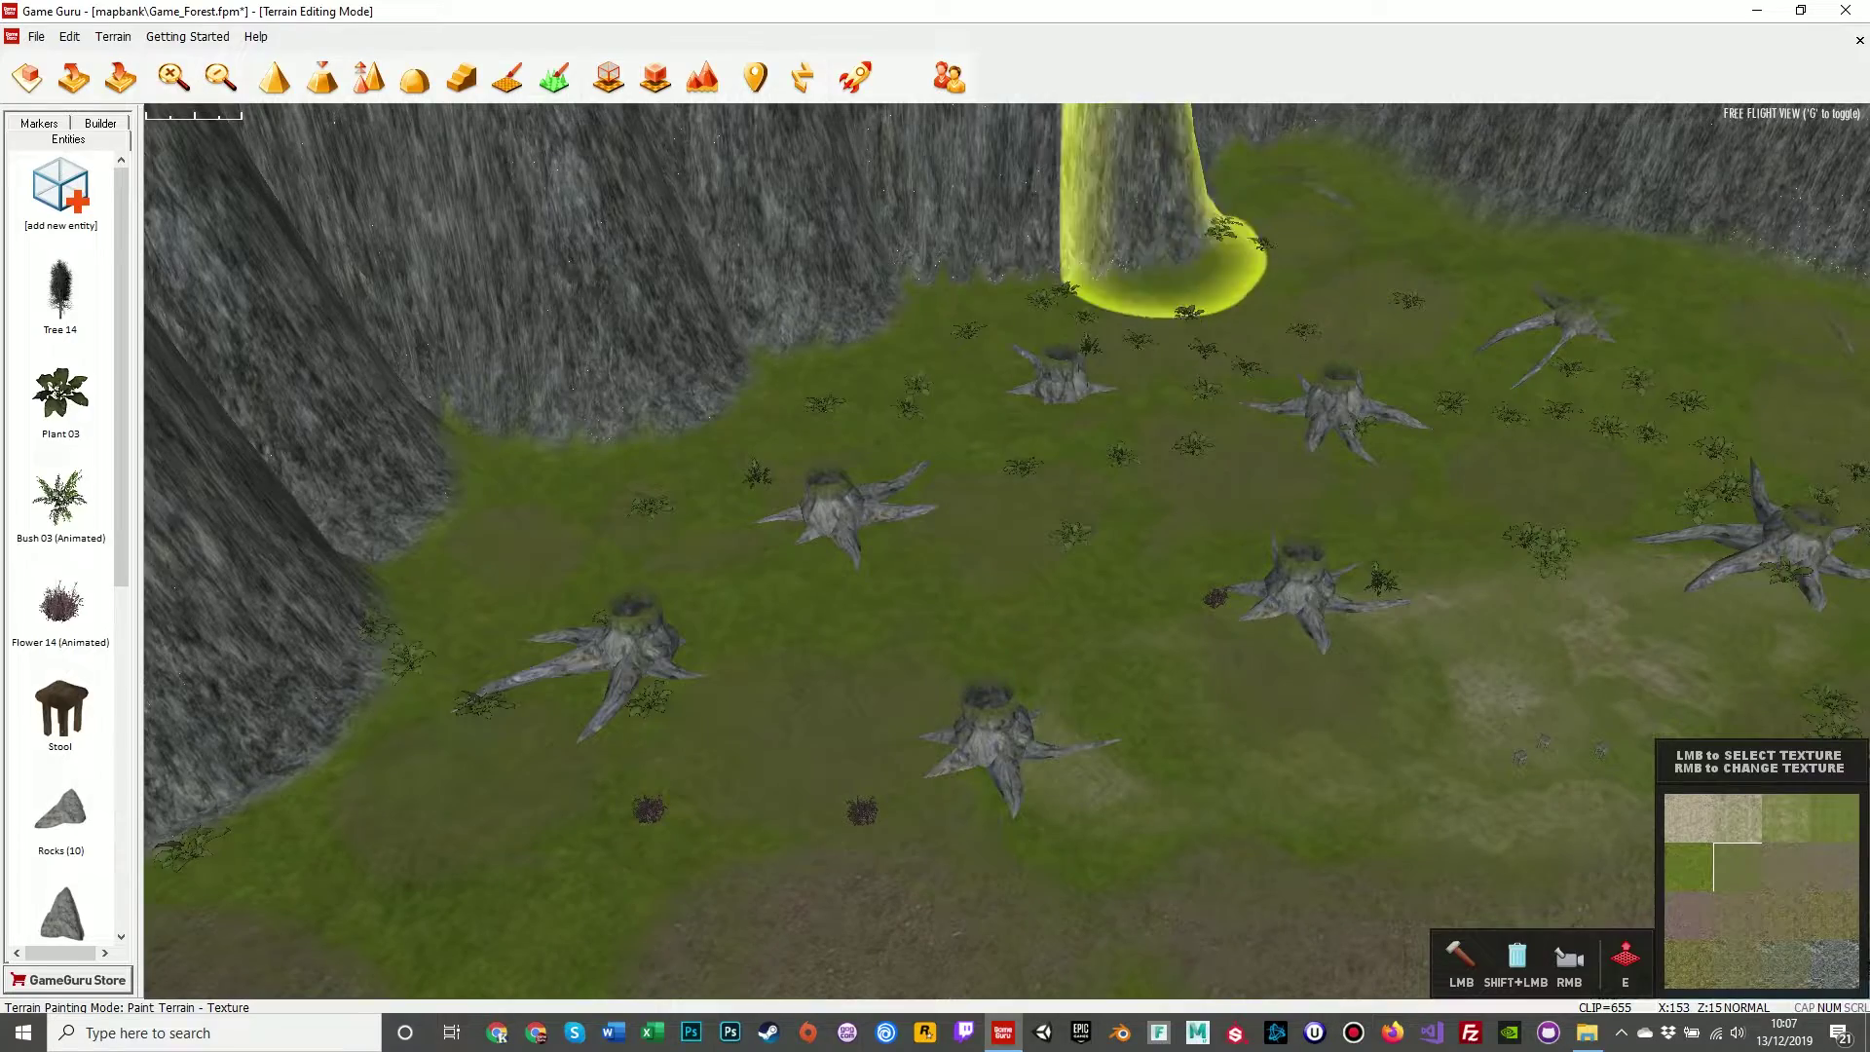
key("d")
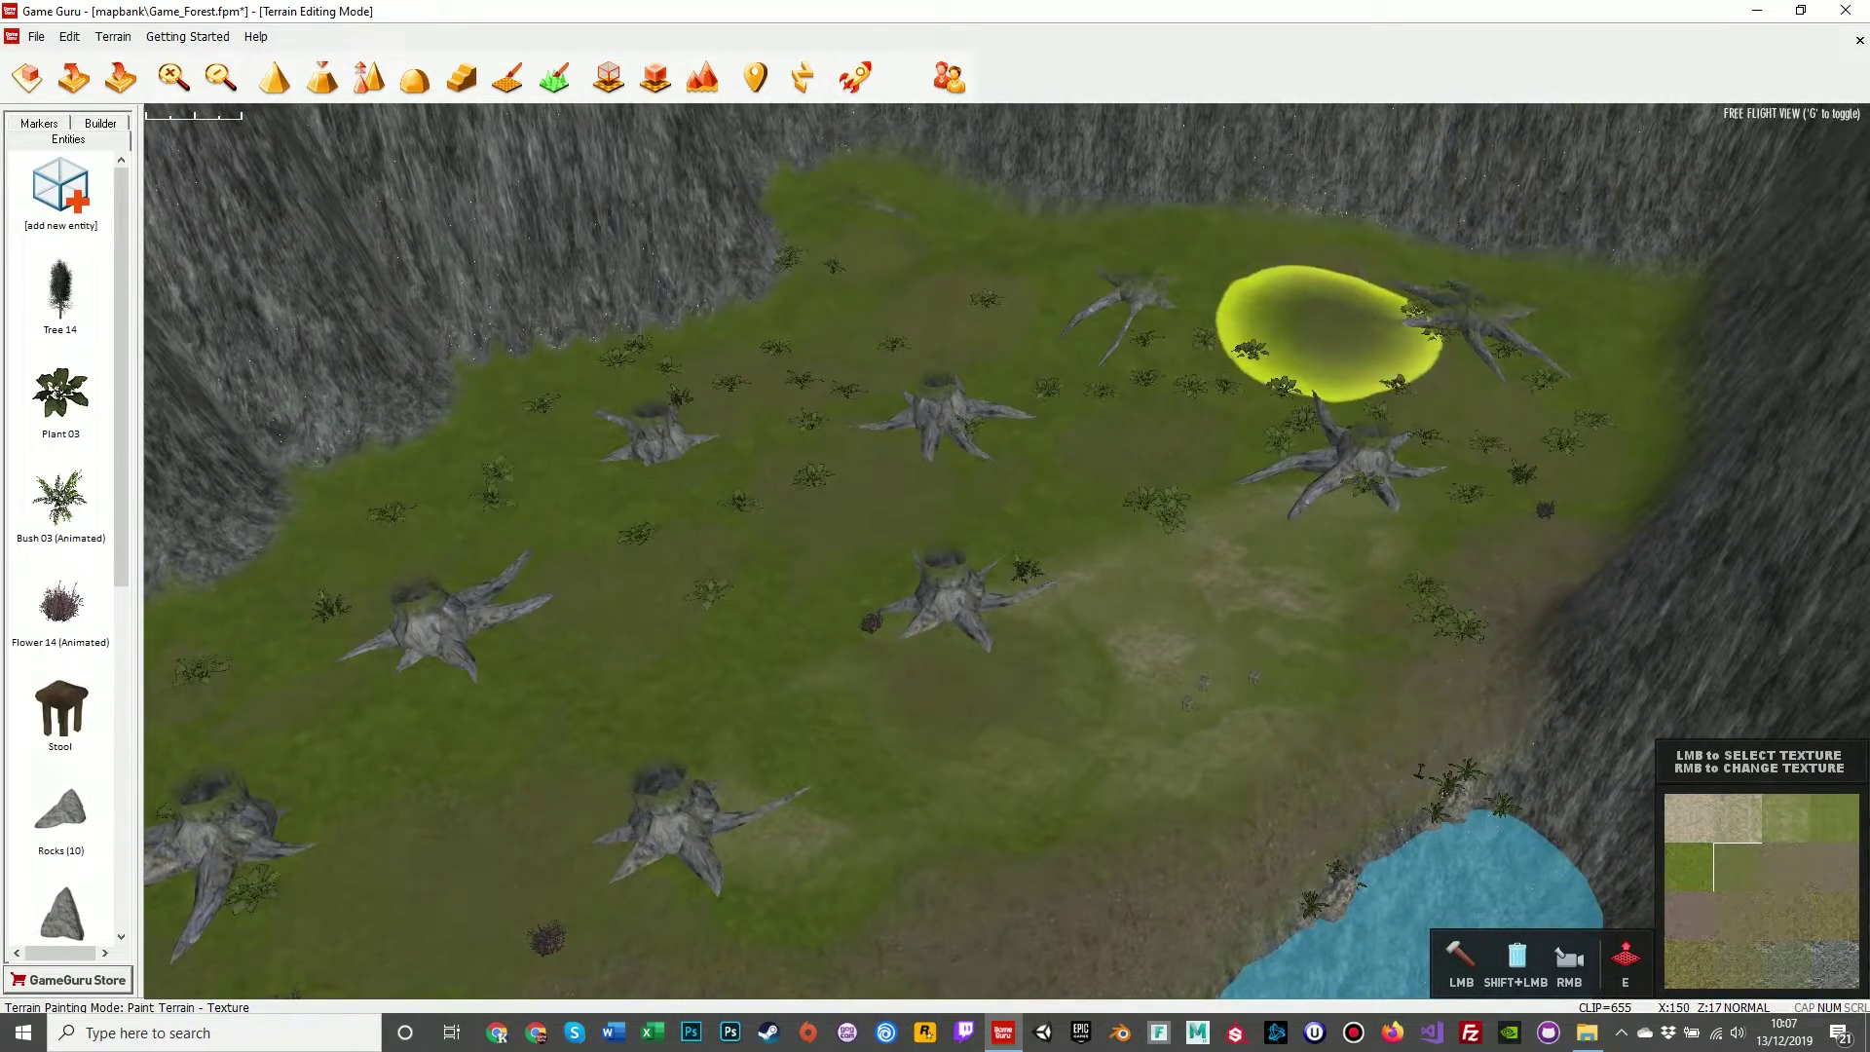
key("w")
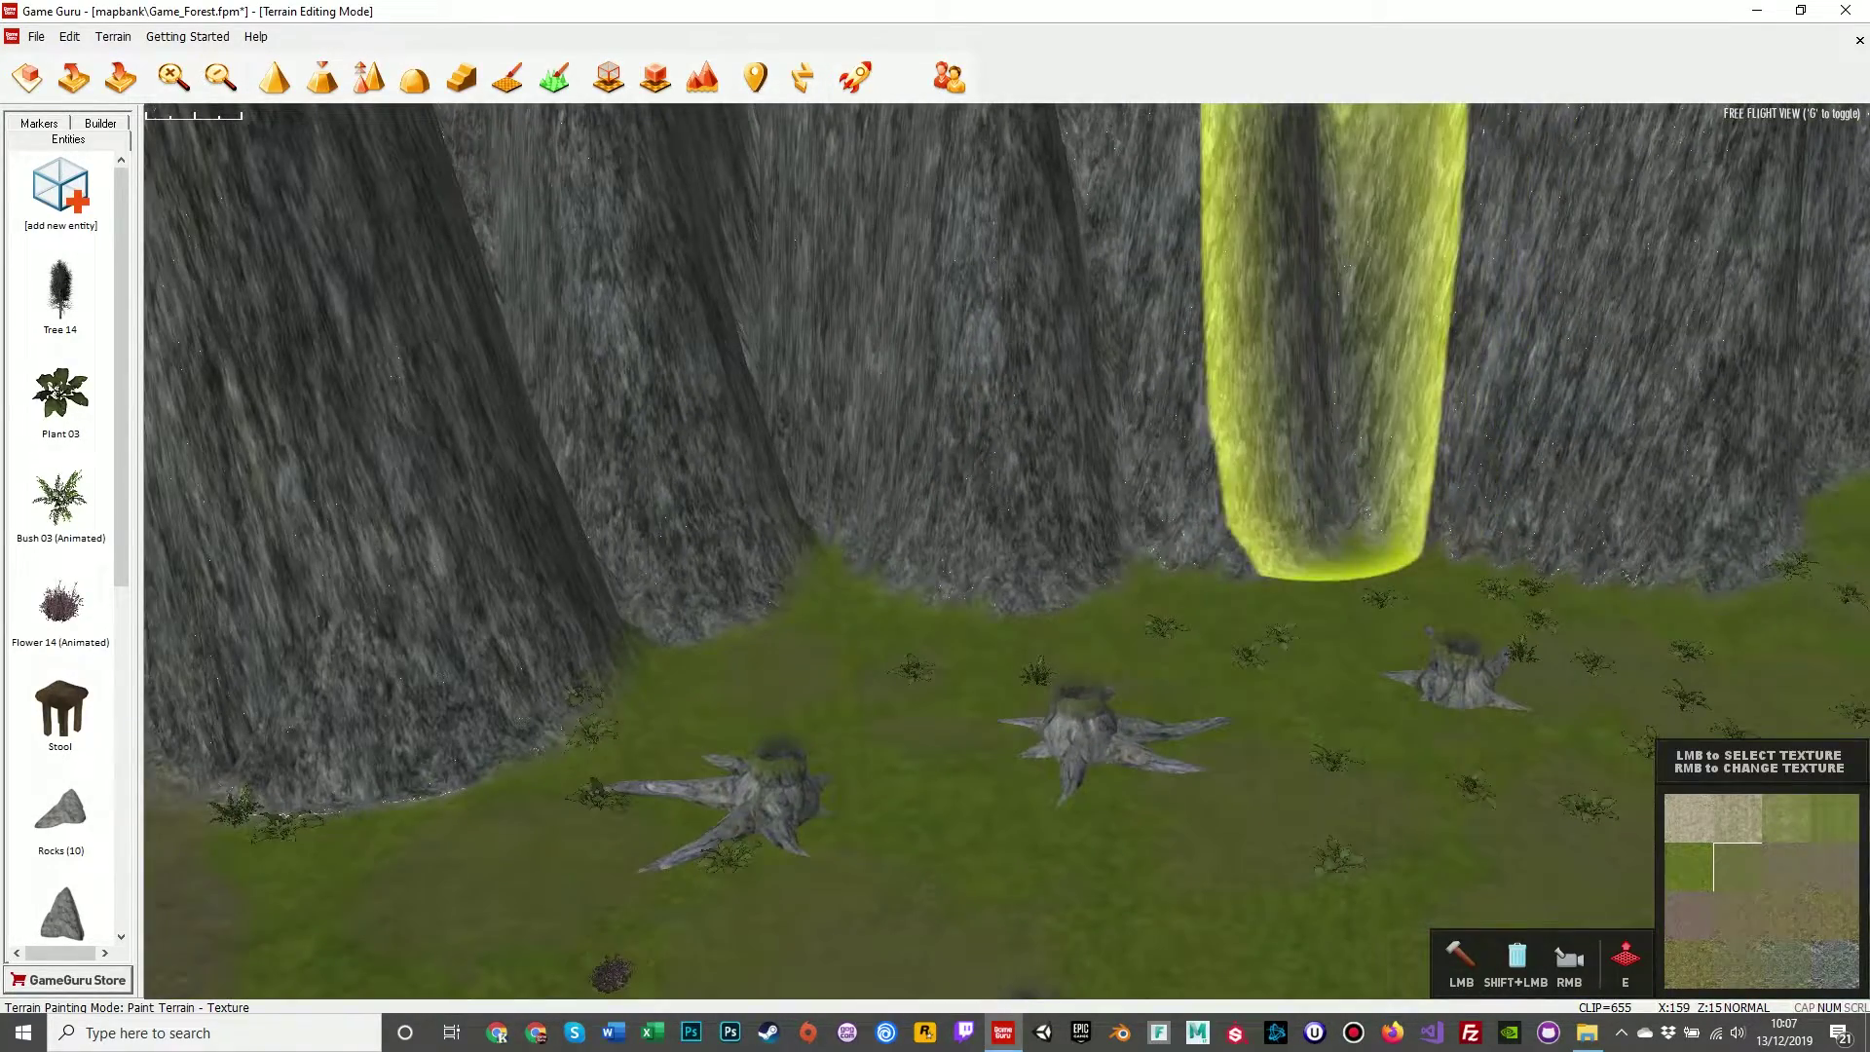
key("e")
key("w")
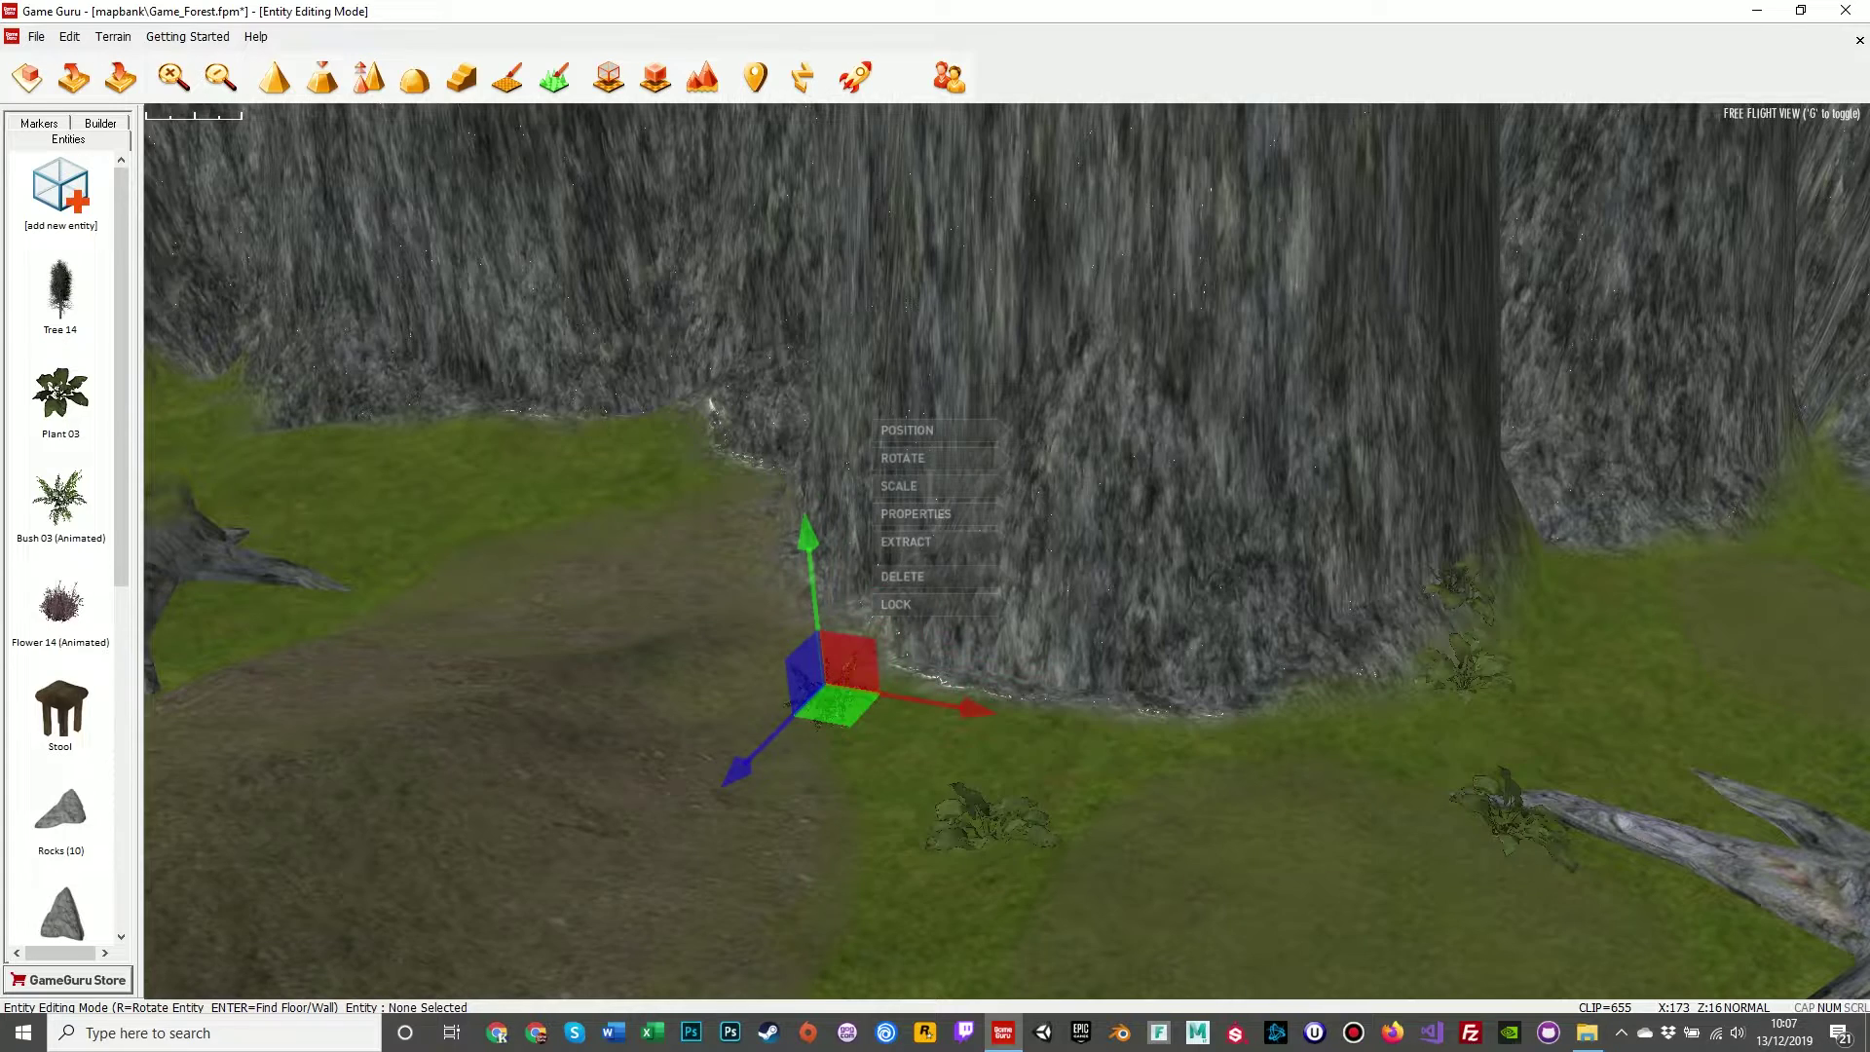
Fly the camera around the cliffs, then switch to the top-down level view.
key("w")
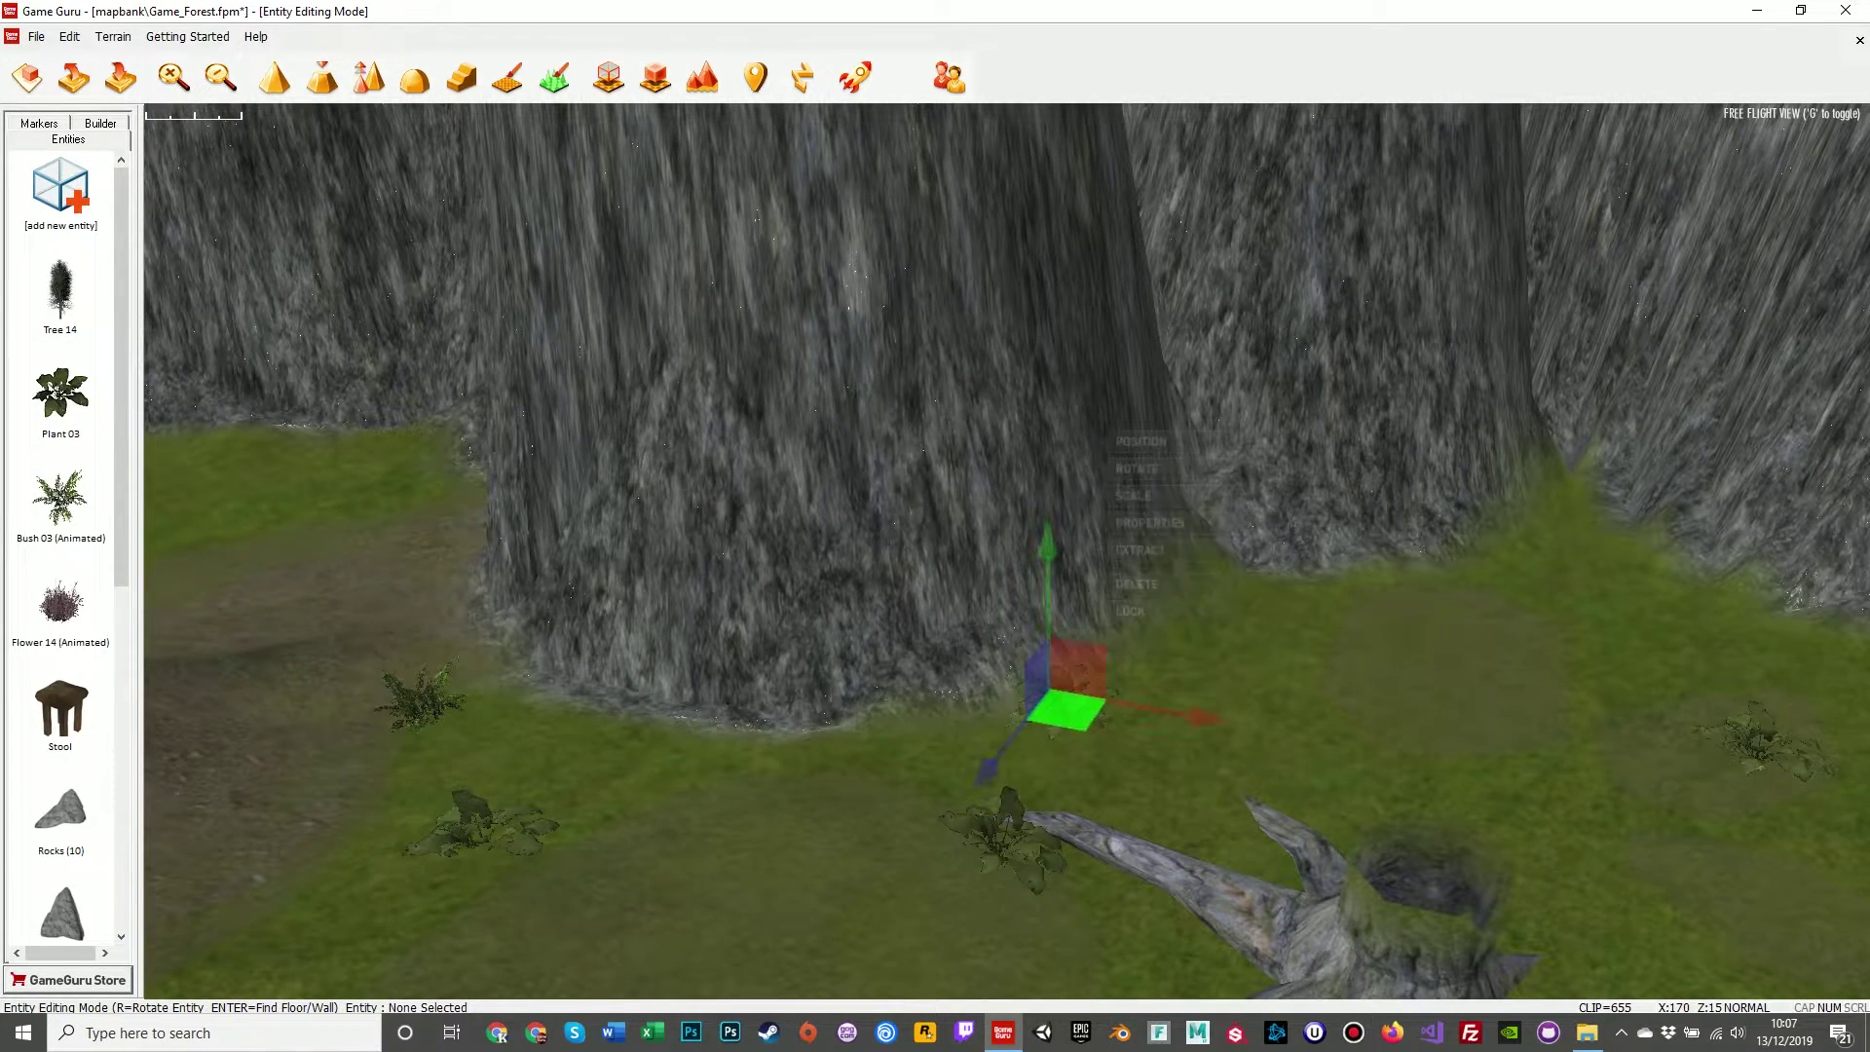
key("w")
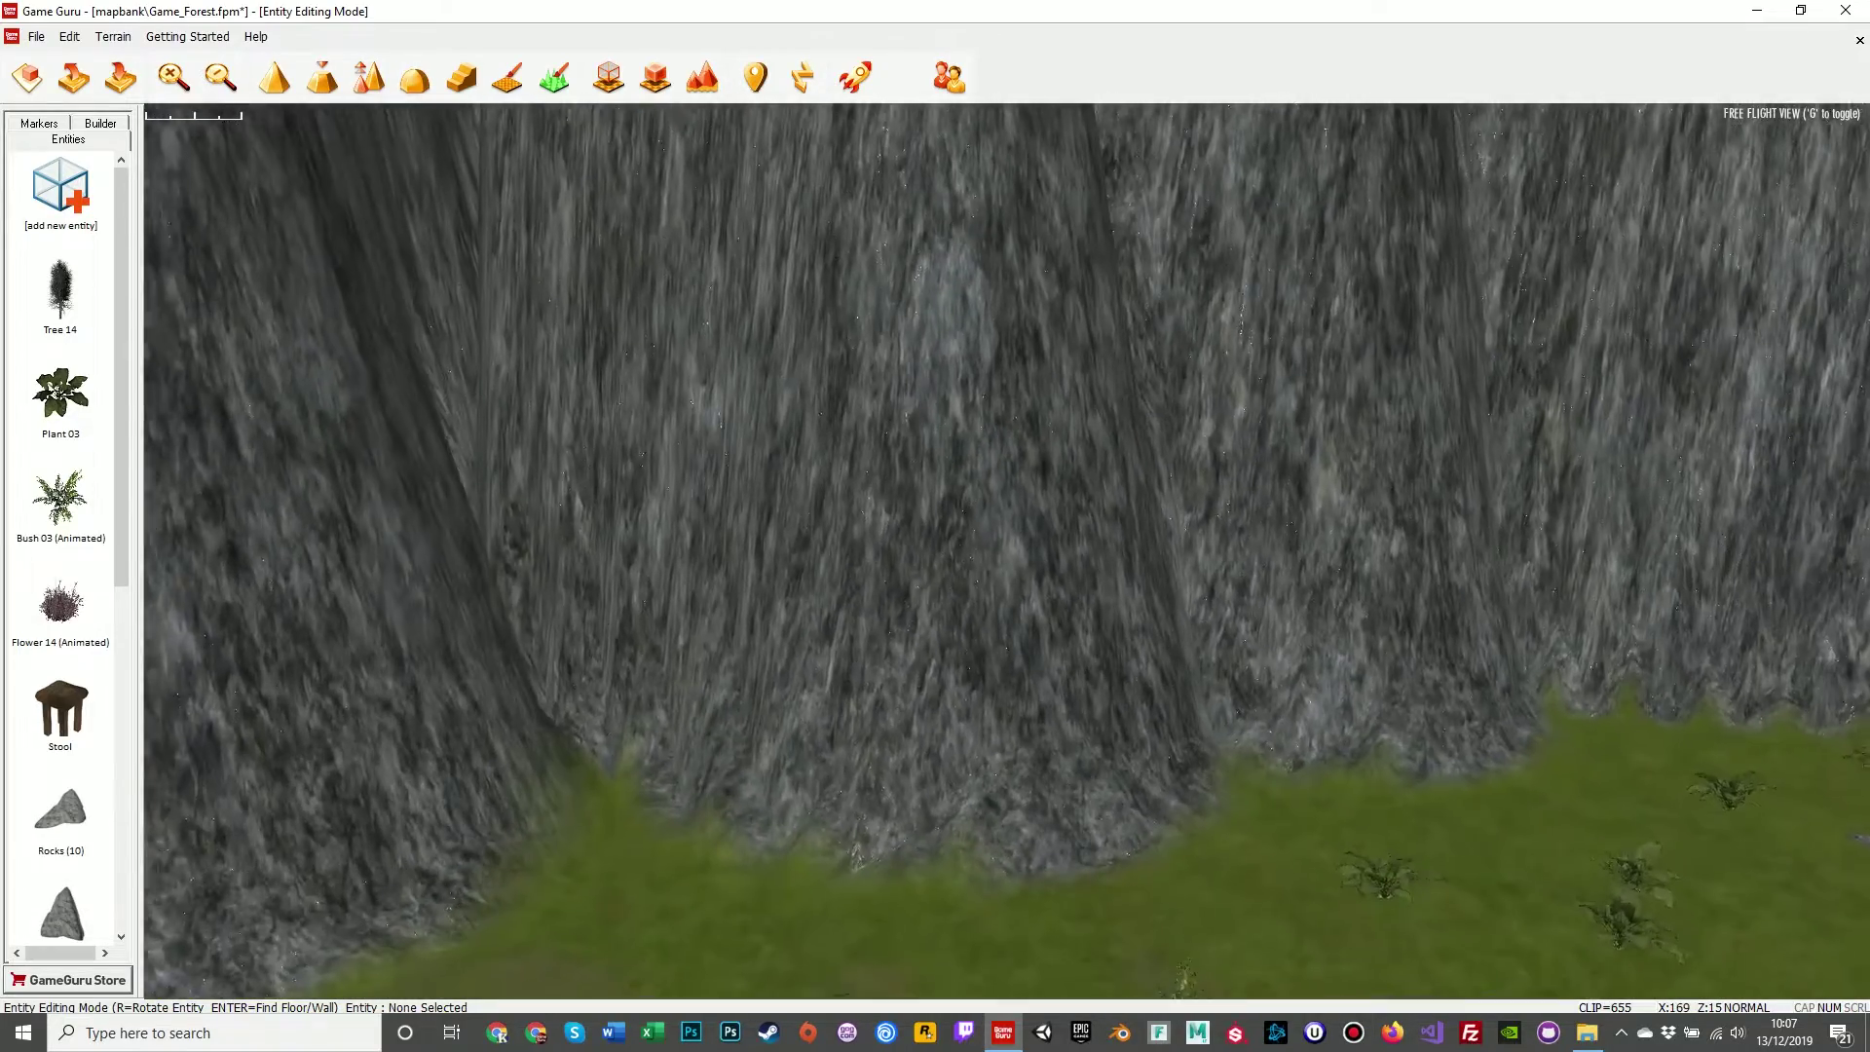
key("w")
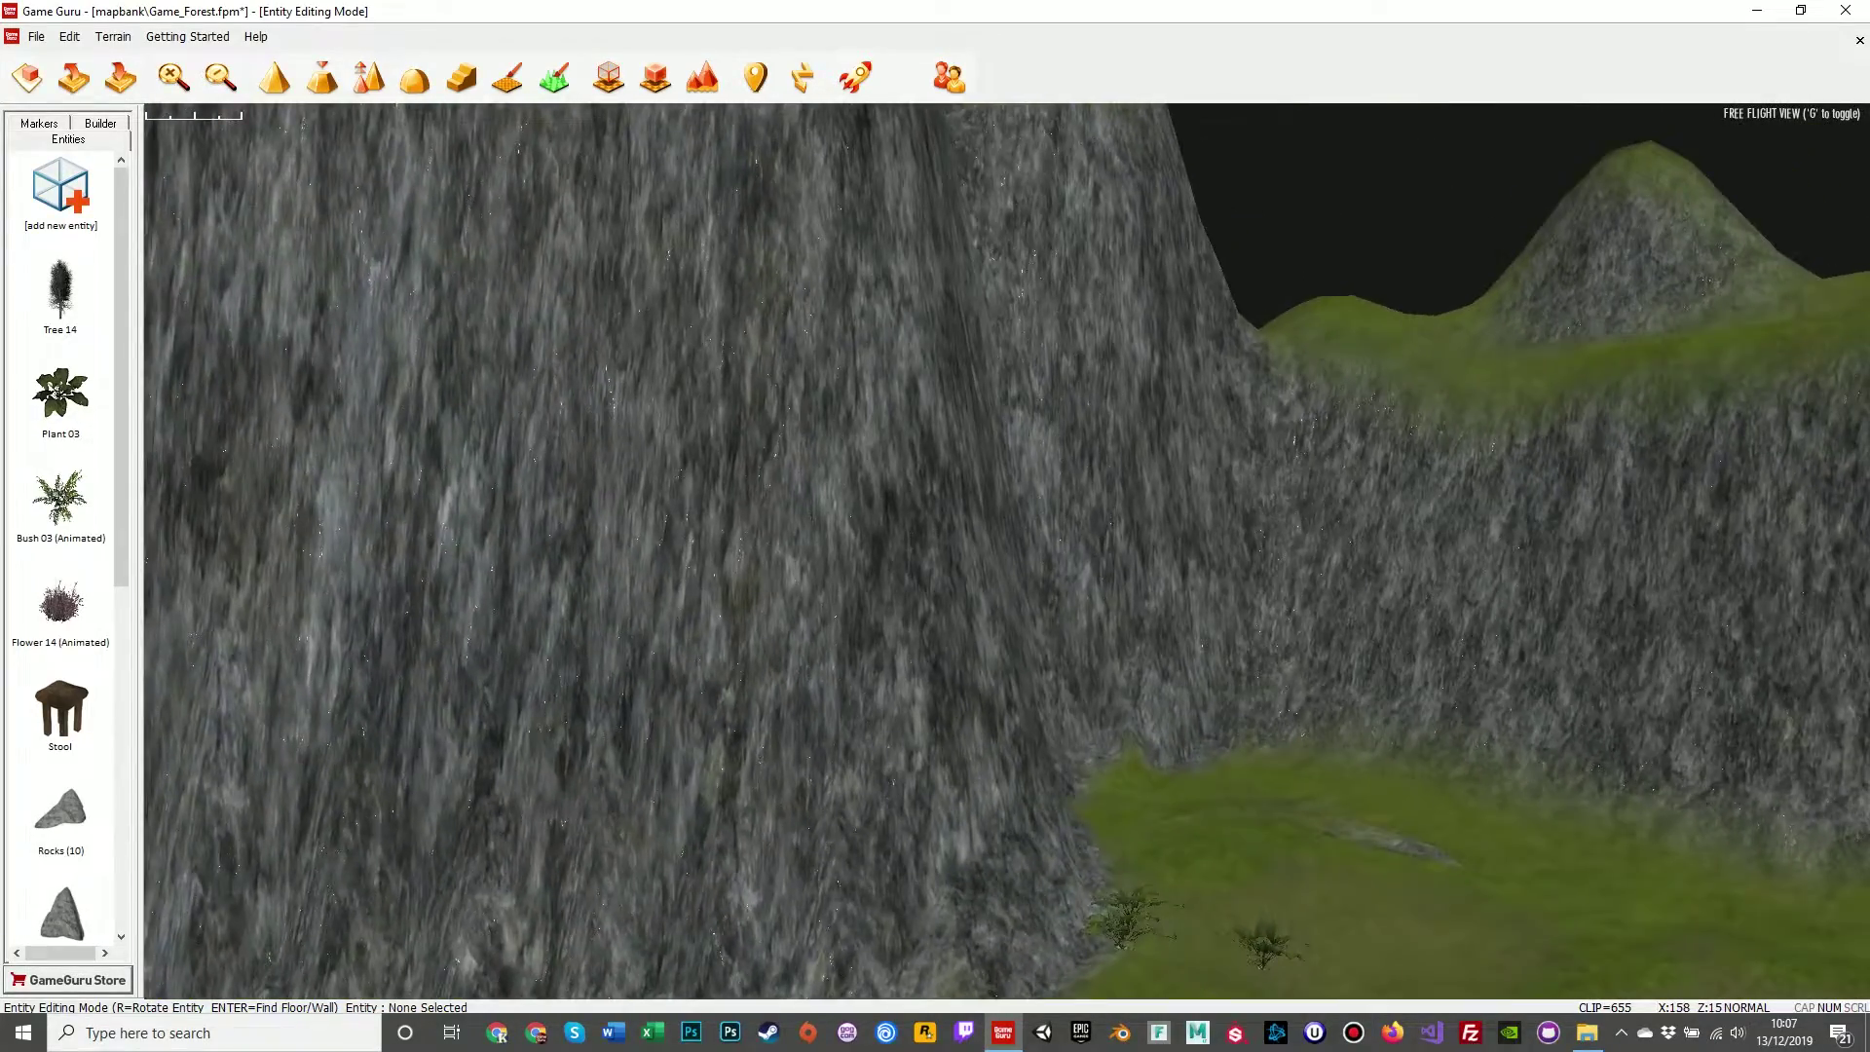
key("s")
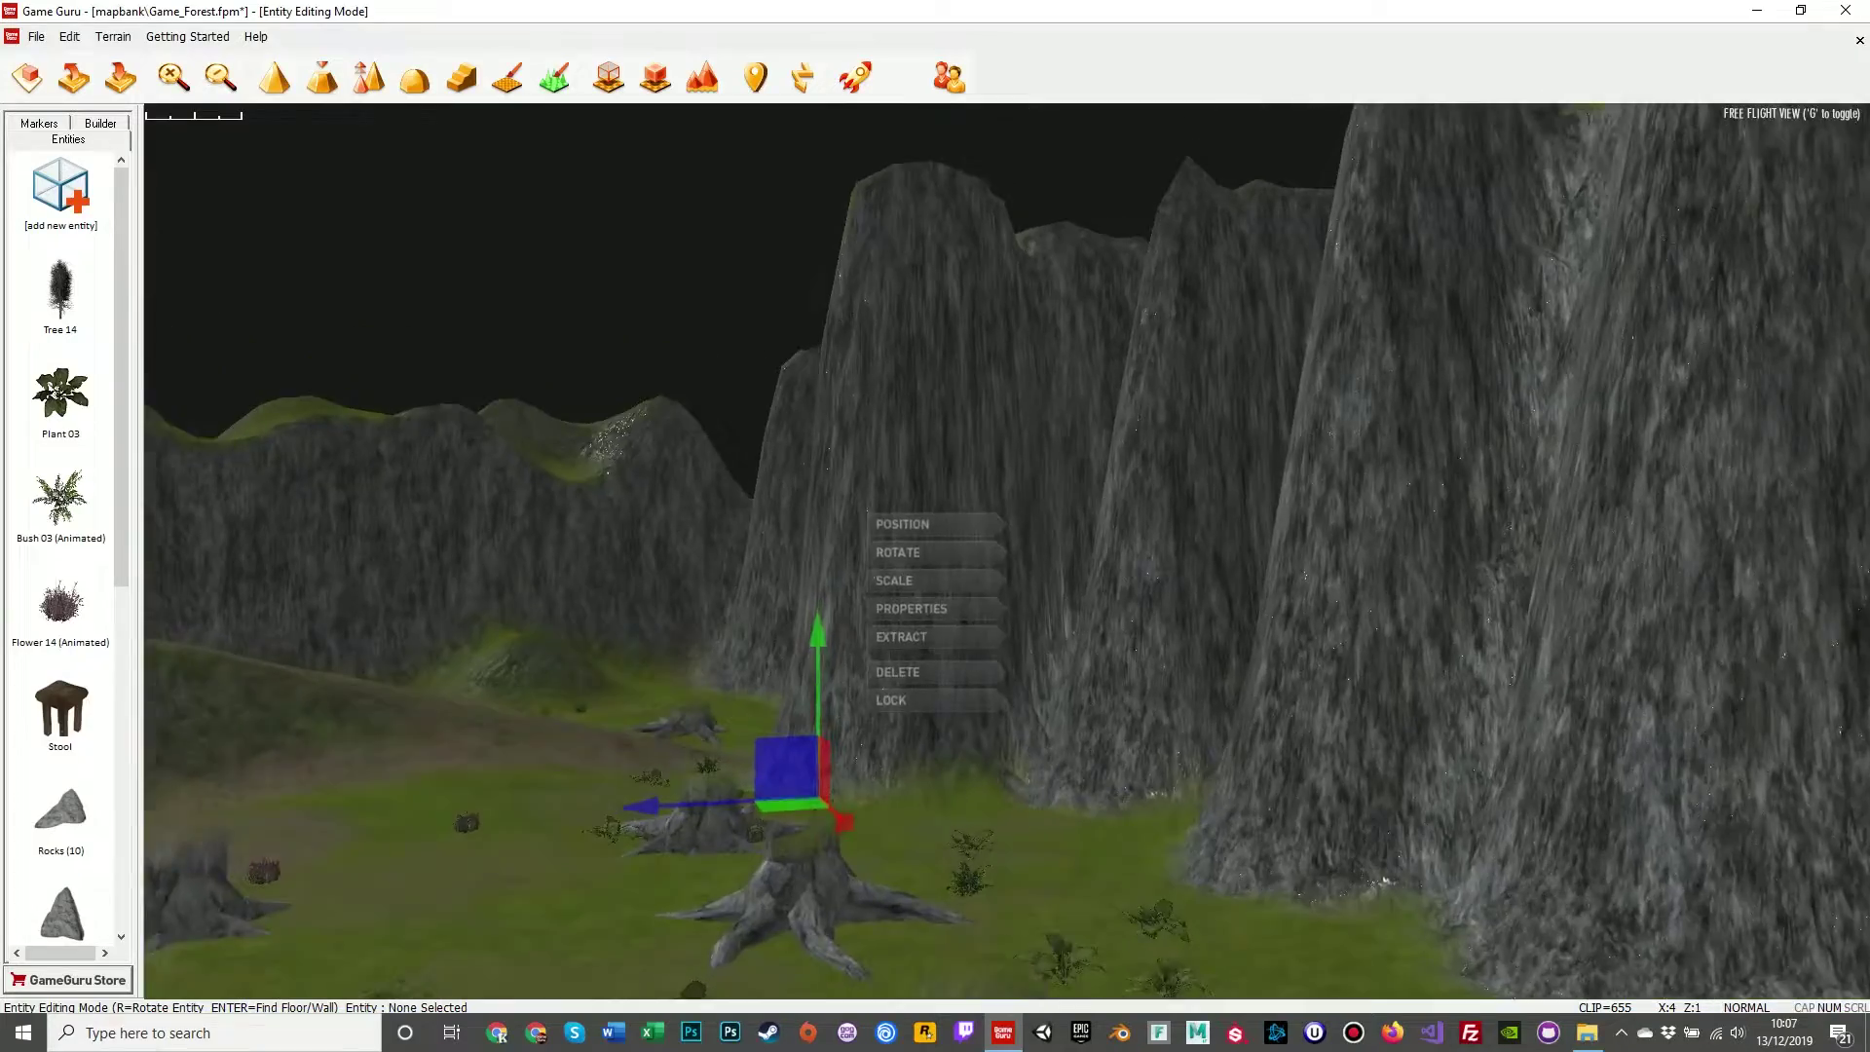
key("s")
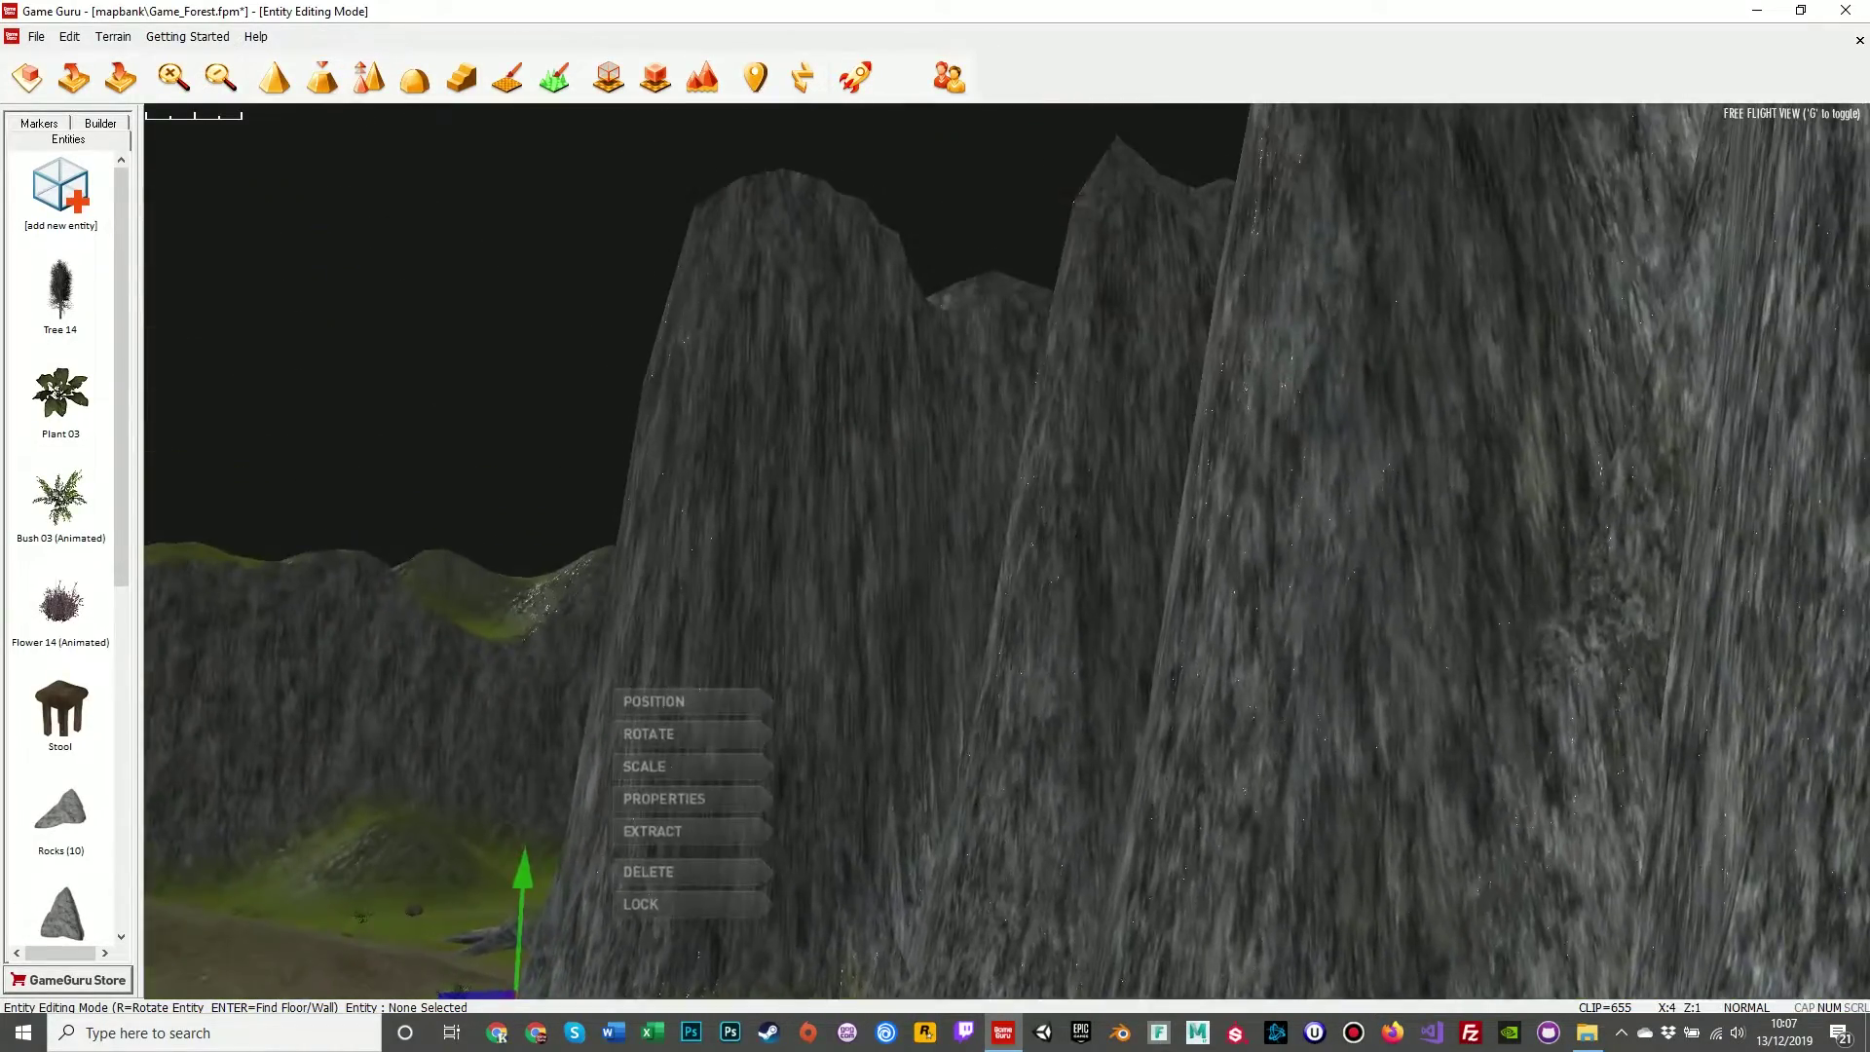
key("w")
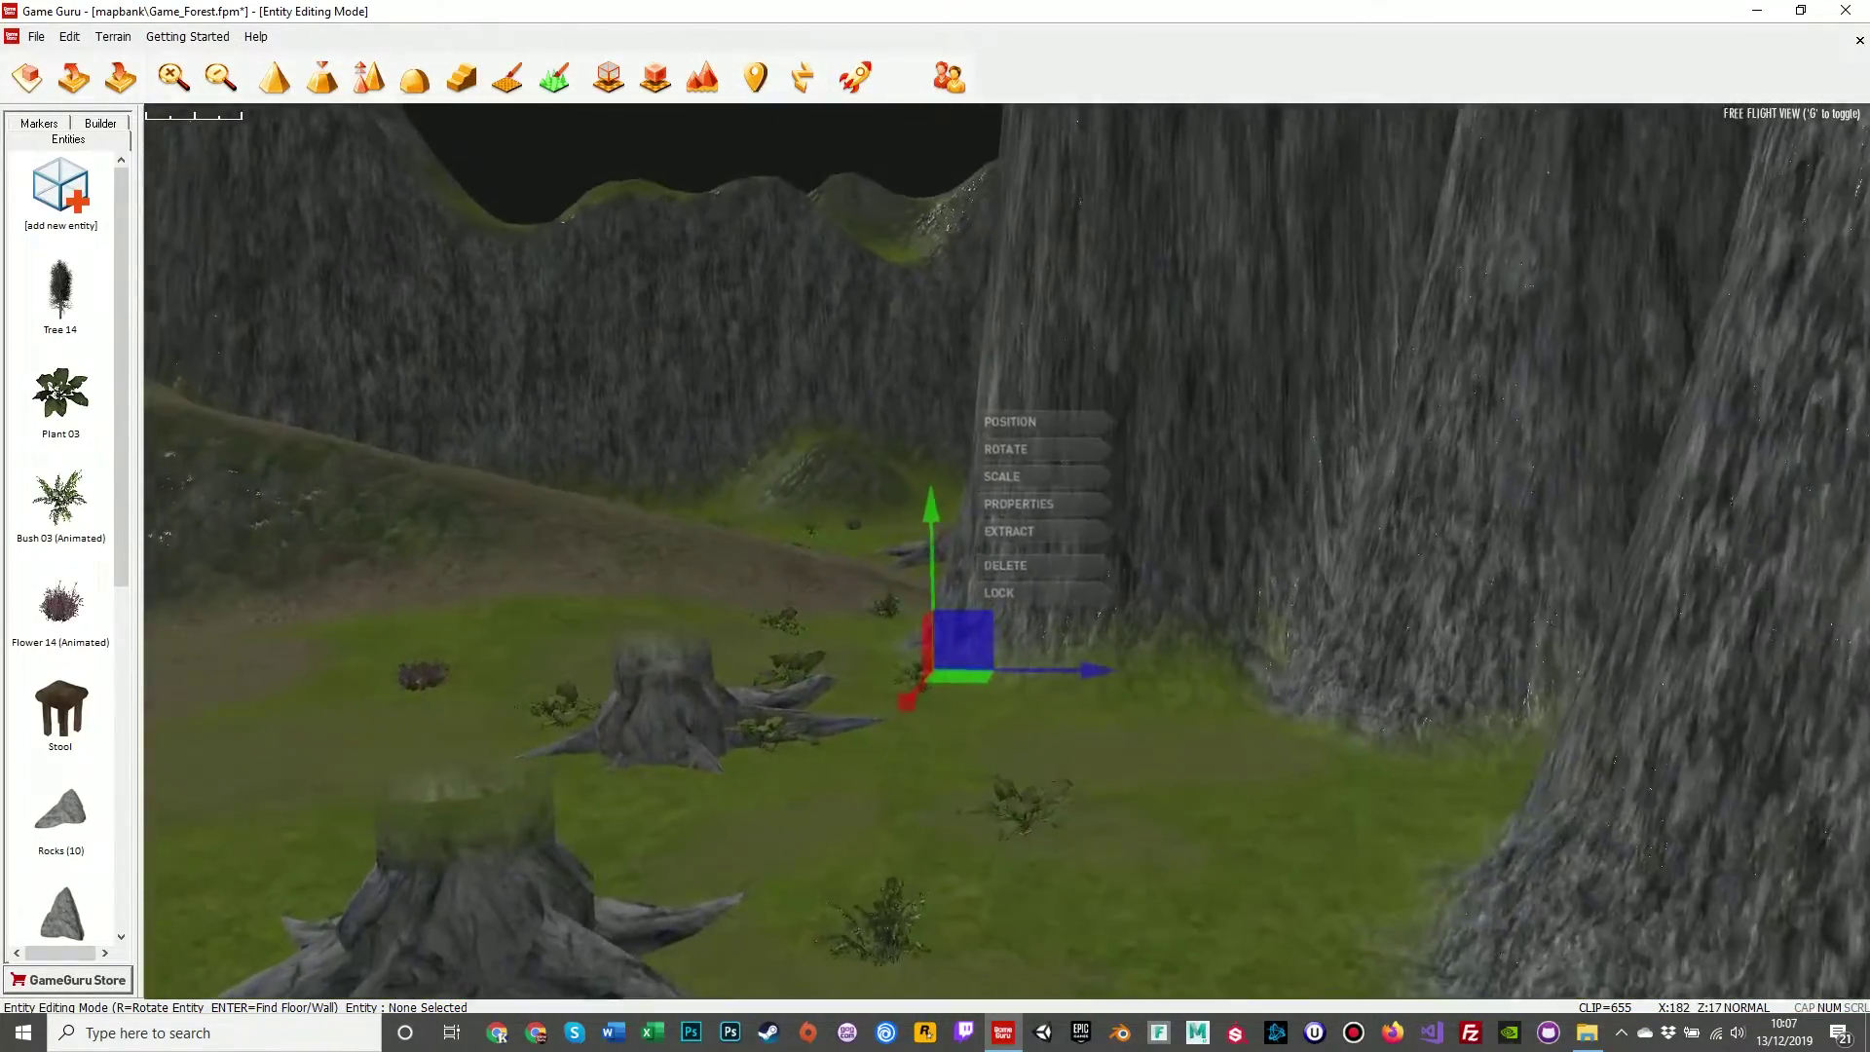
key("g")
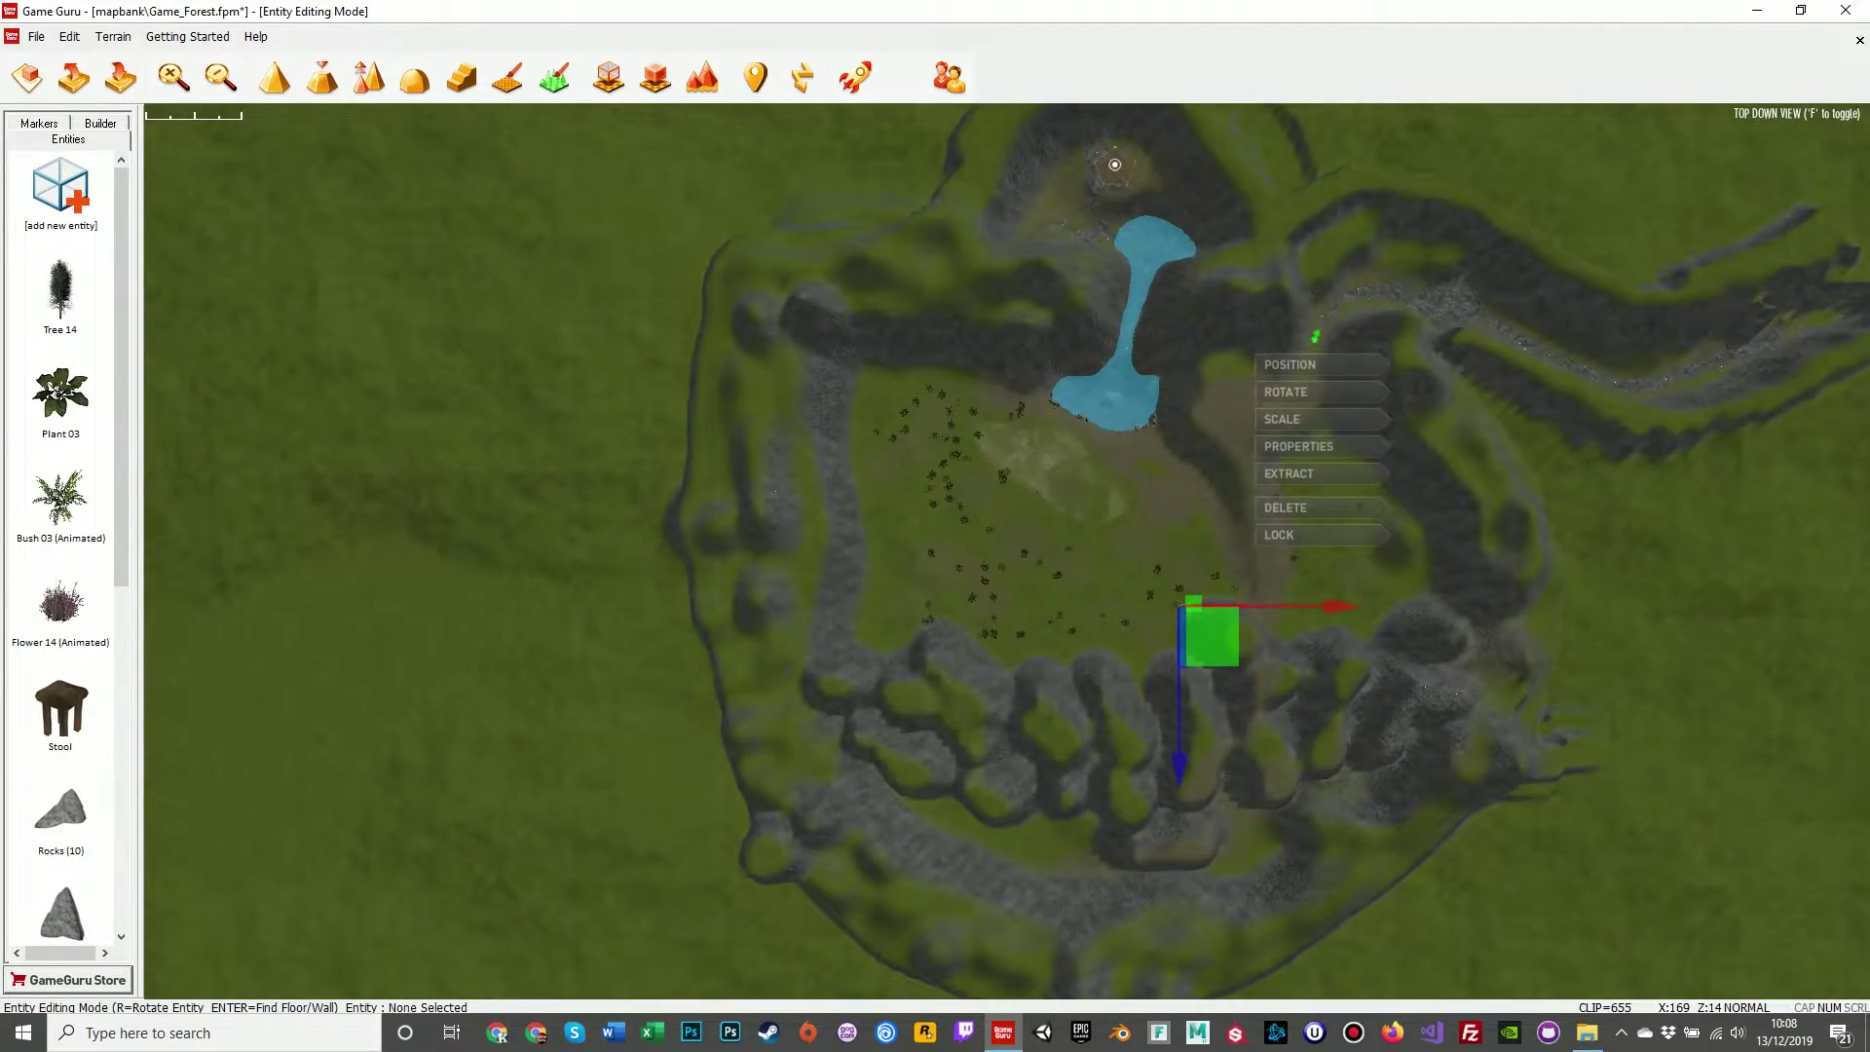
Zoom and pan the top-down map over the cliff ridges.
scroll(1008, 550, "up", 5)
key("w")
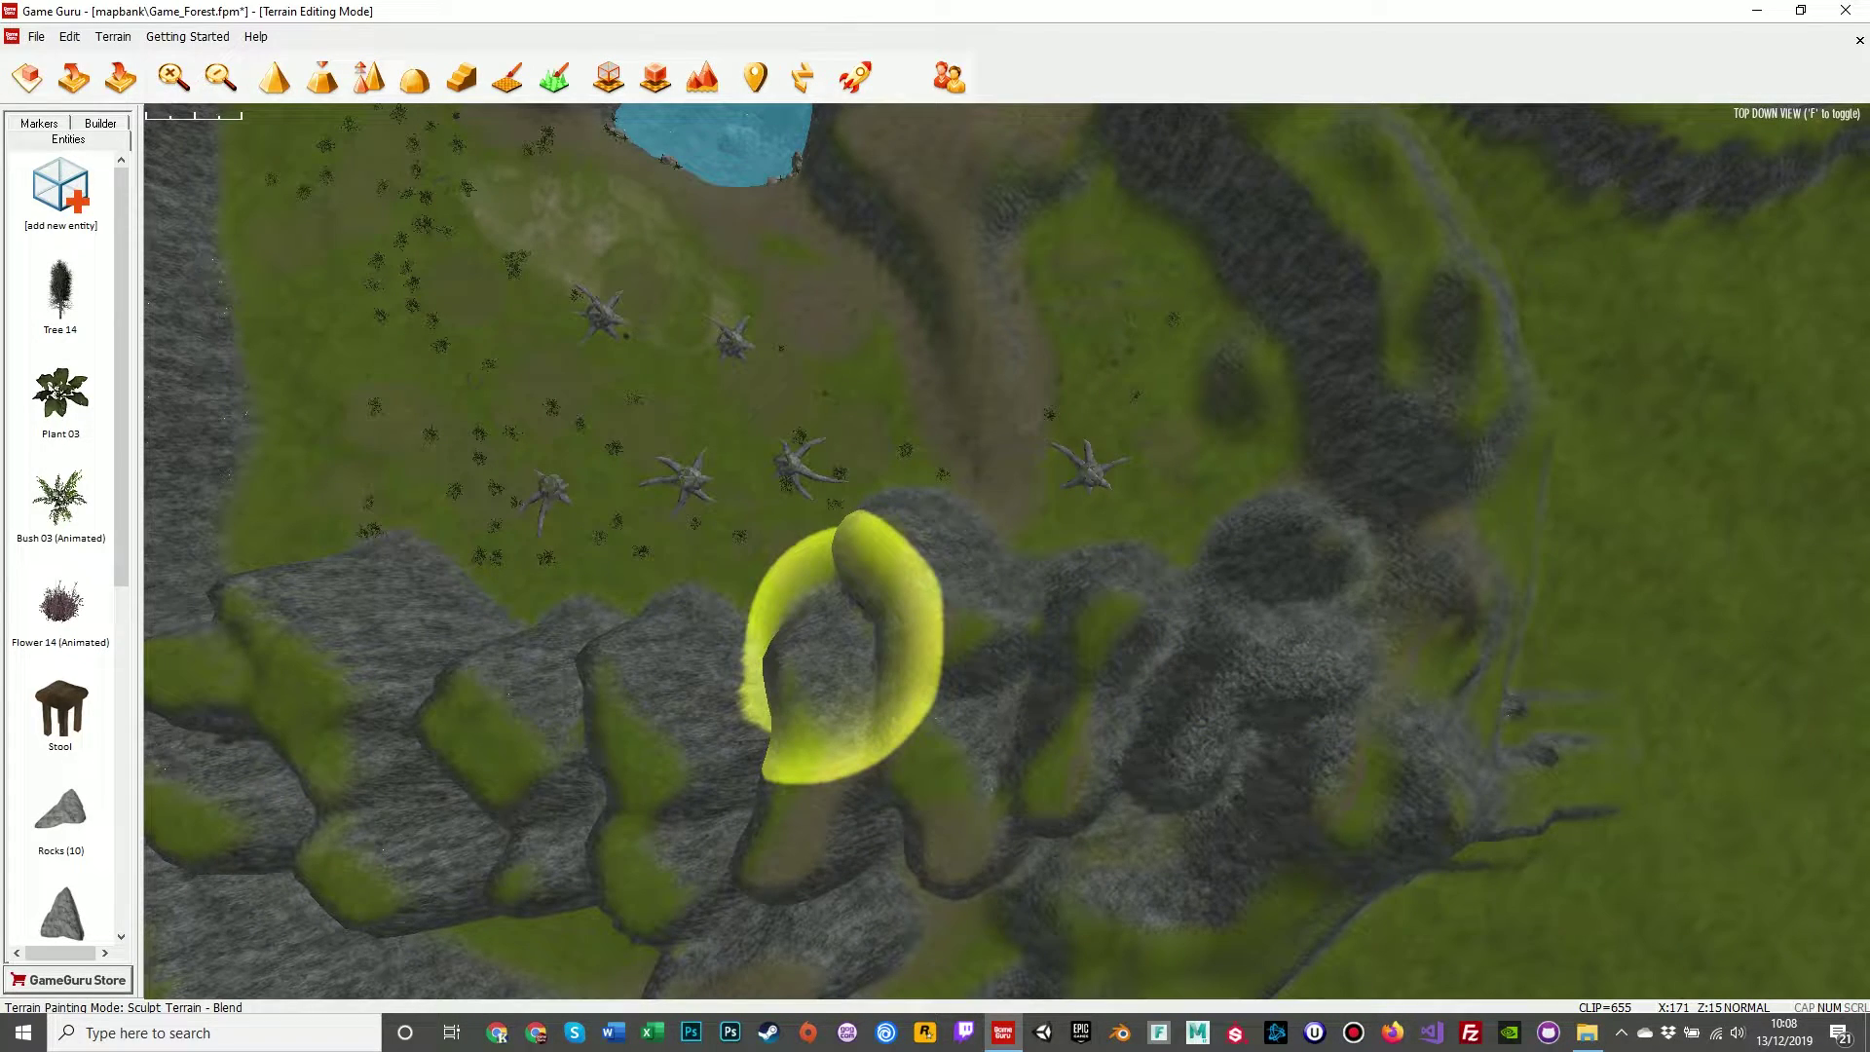
mouse_move(842, 648)
middle_mouse_down()
mouse_move(877, 689)
mouse_move(1301, 677)
middle_mouse_up()
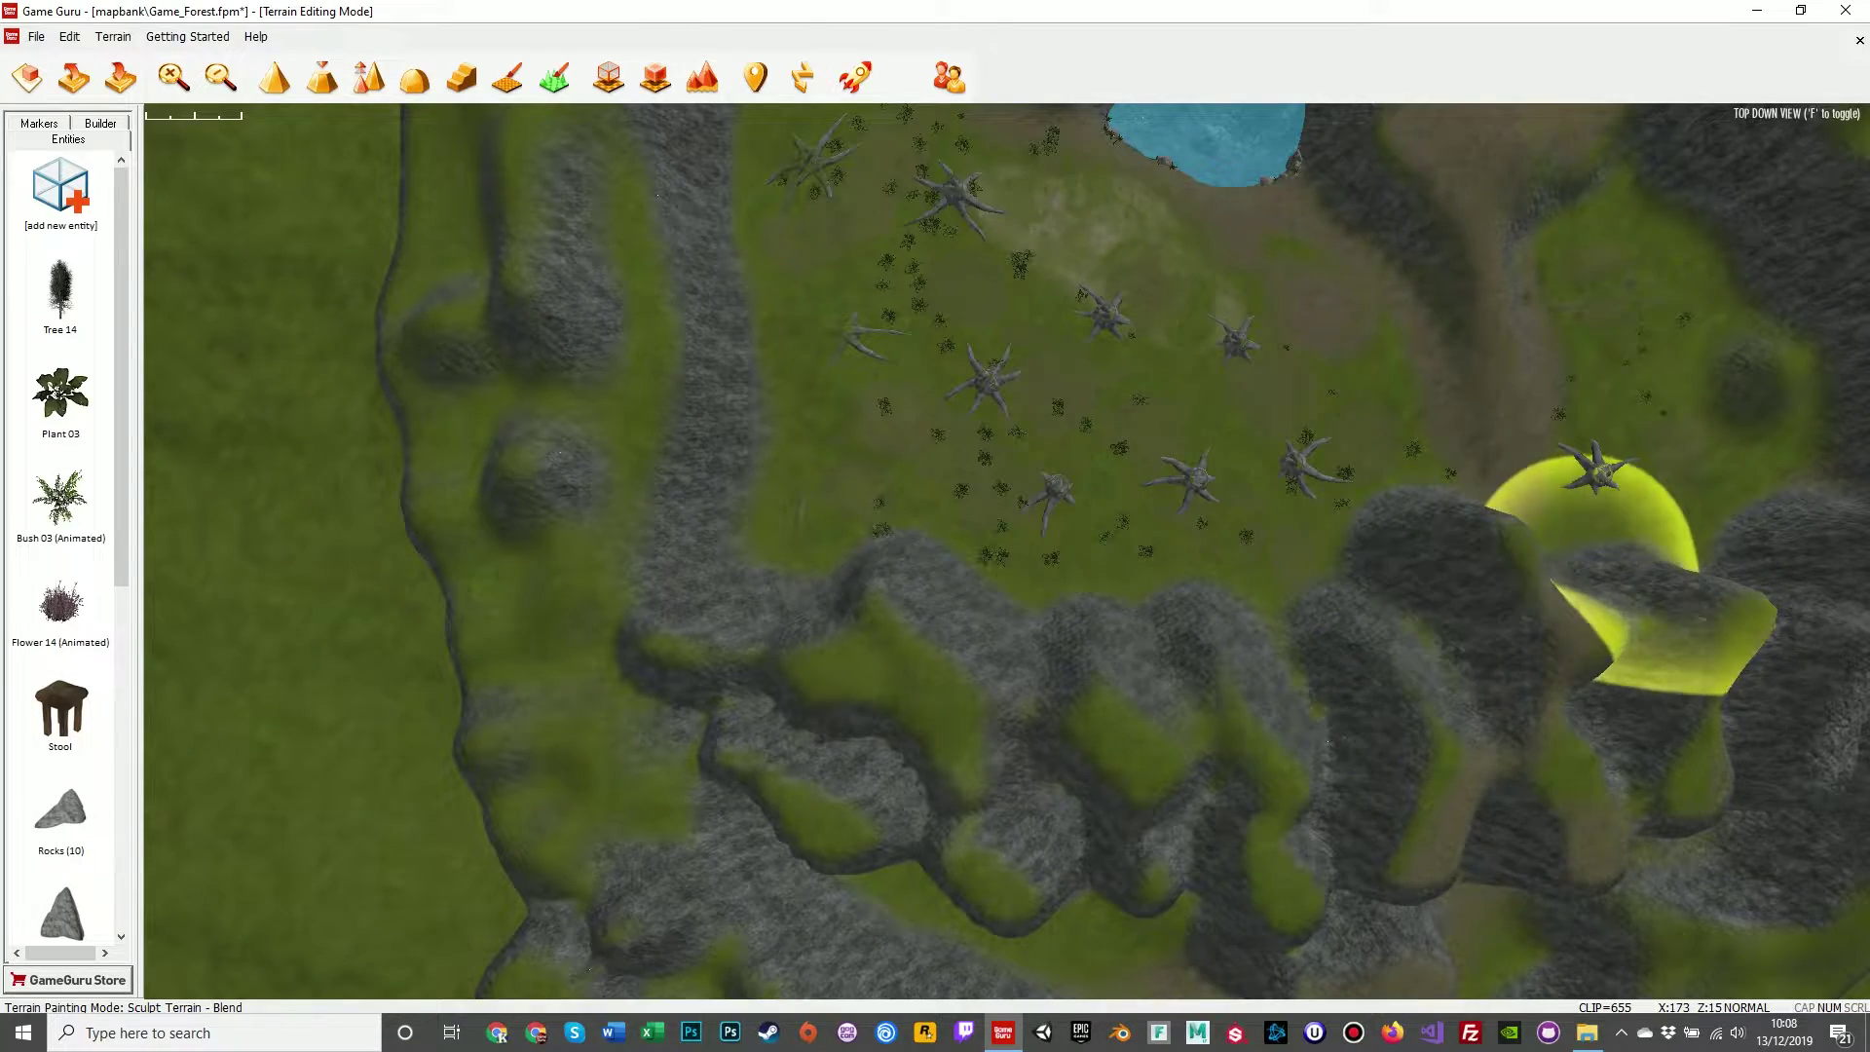
Return to free-flight view and fly along the cliffs above the stump clearing.
key("f")
key("w")
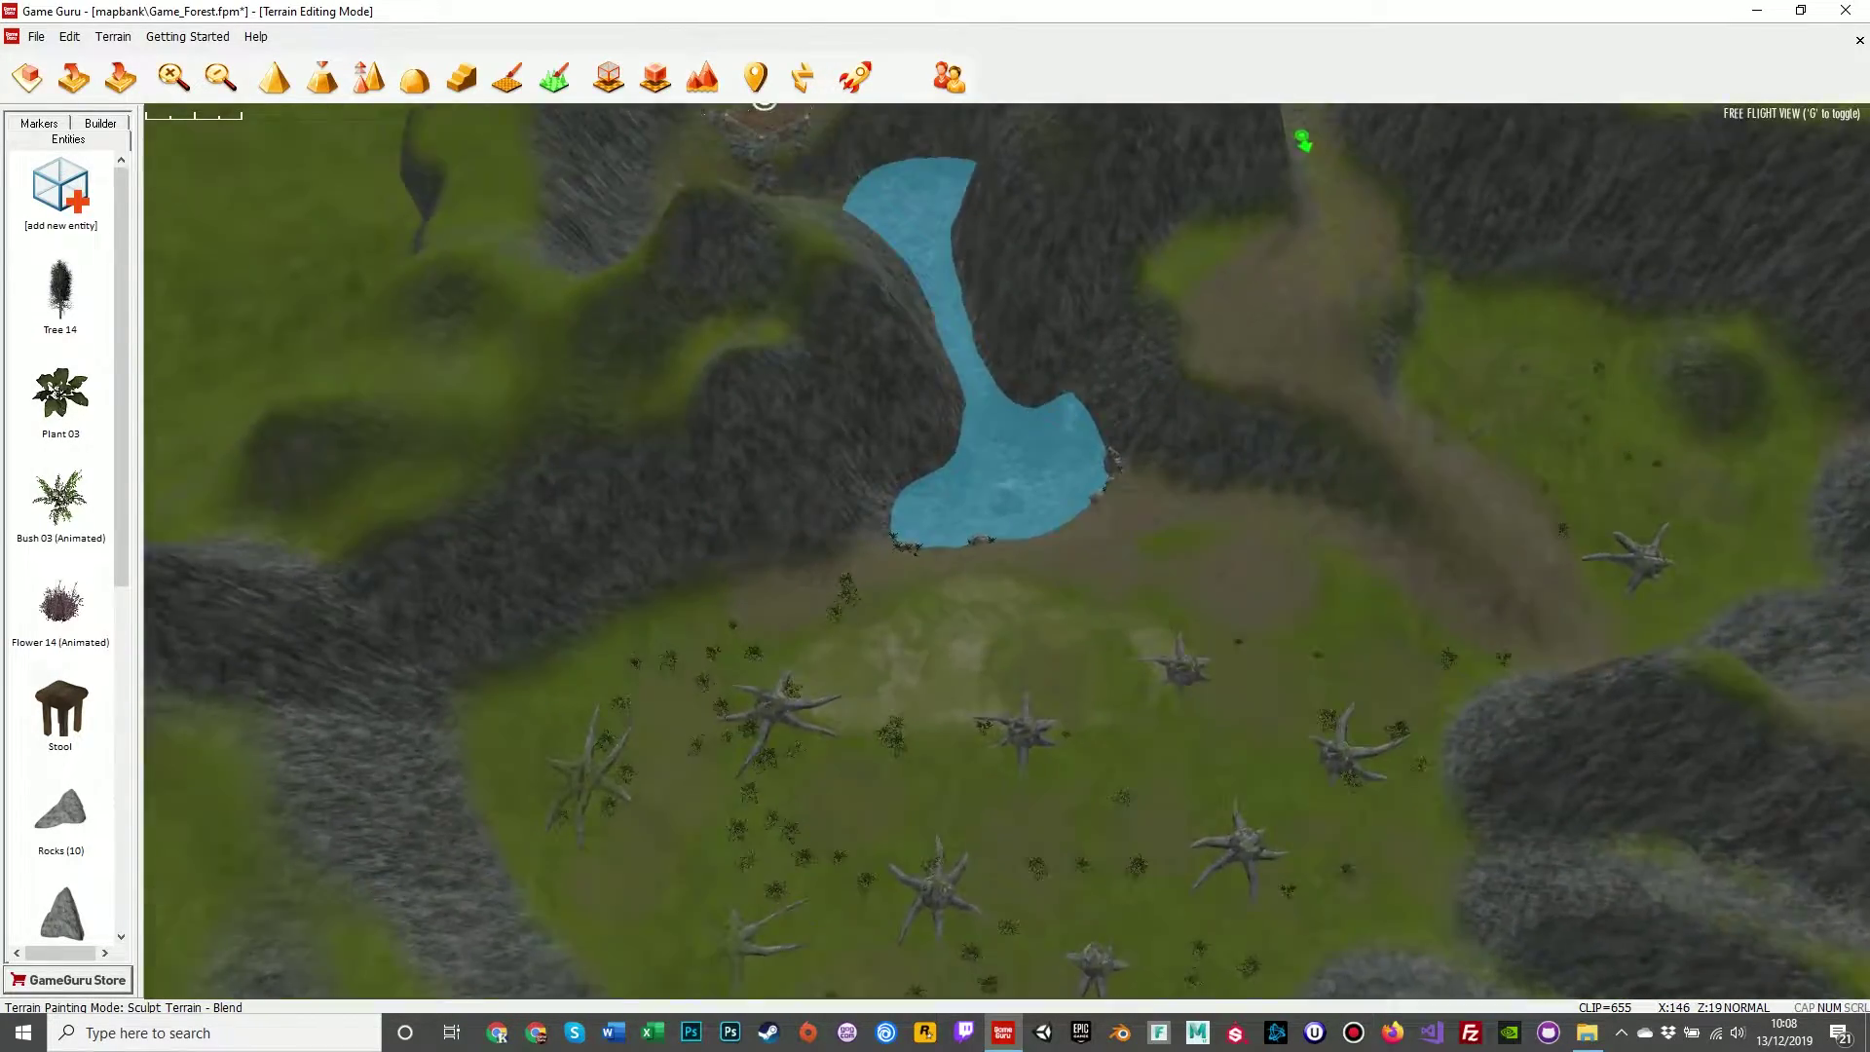
key("s")
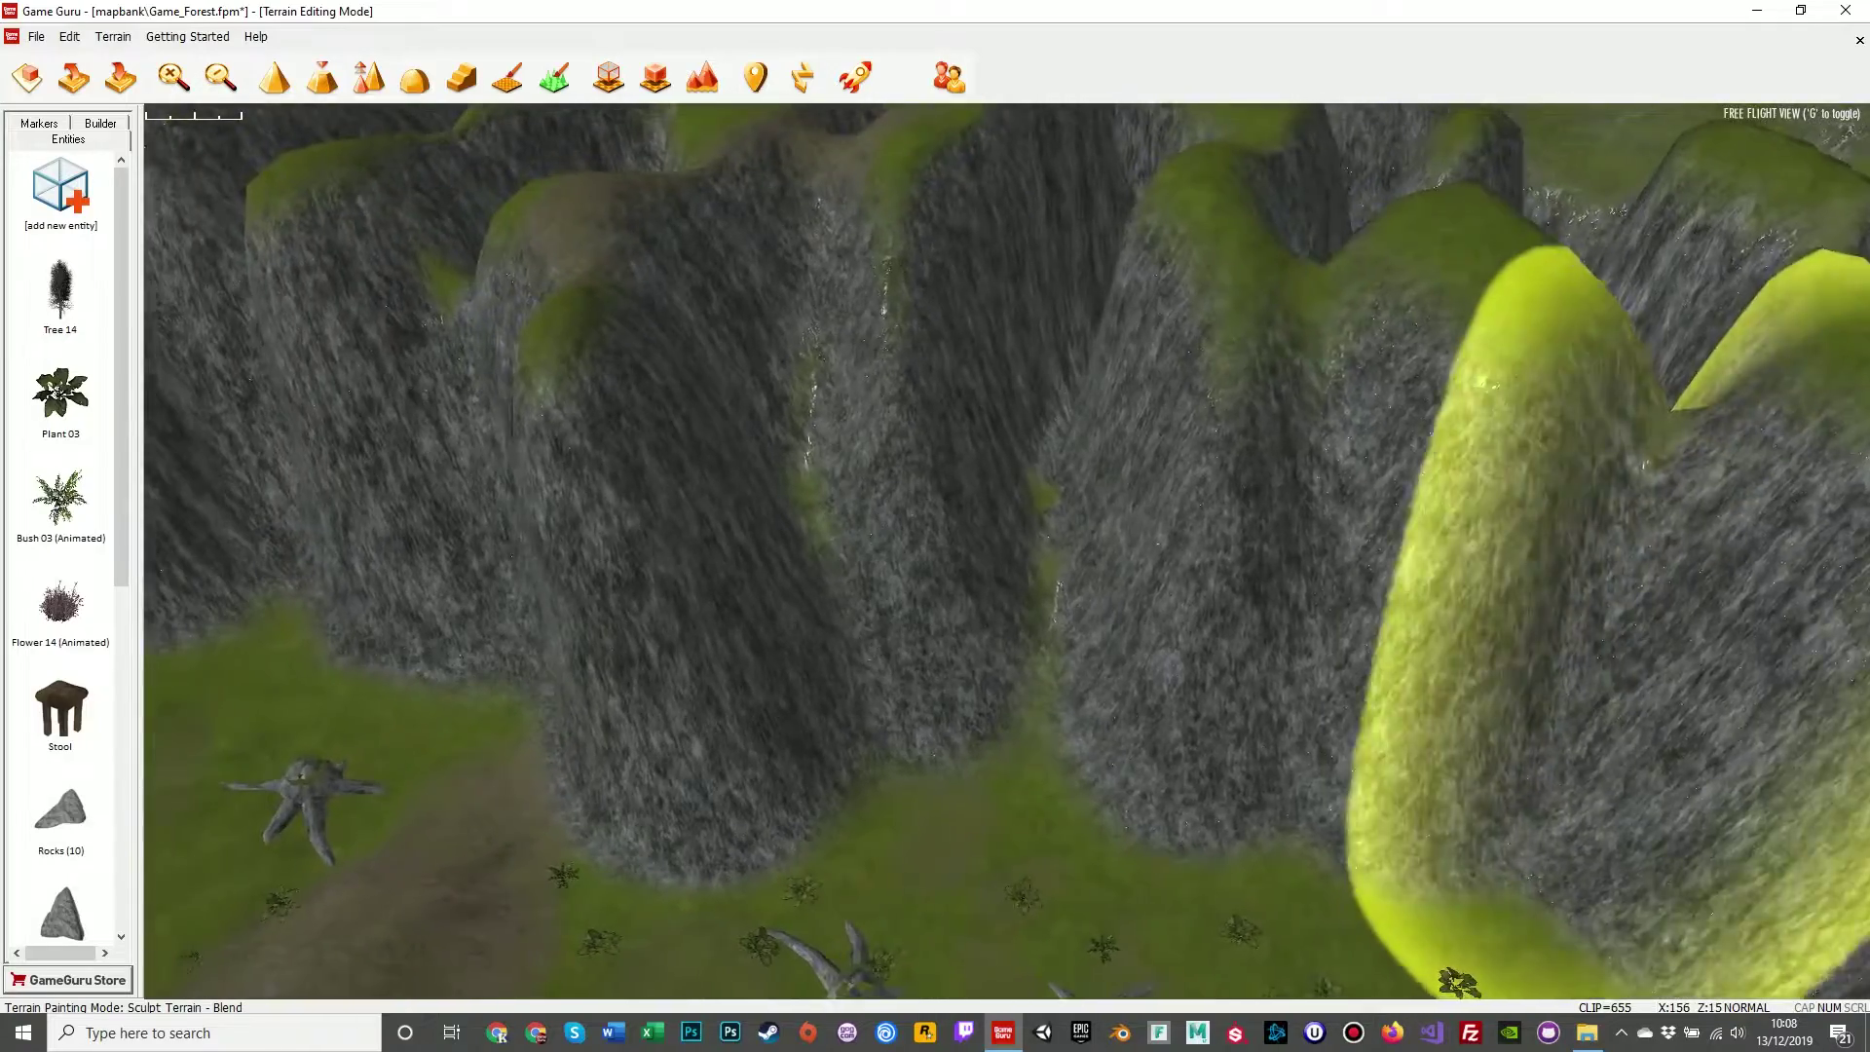
key("a")
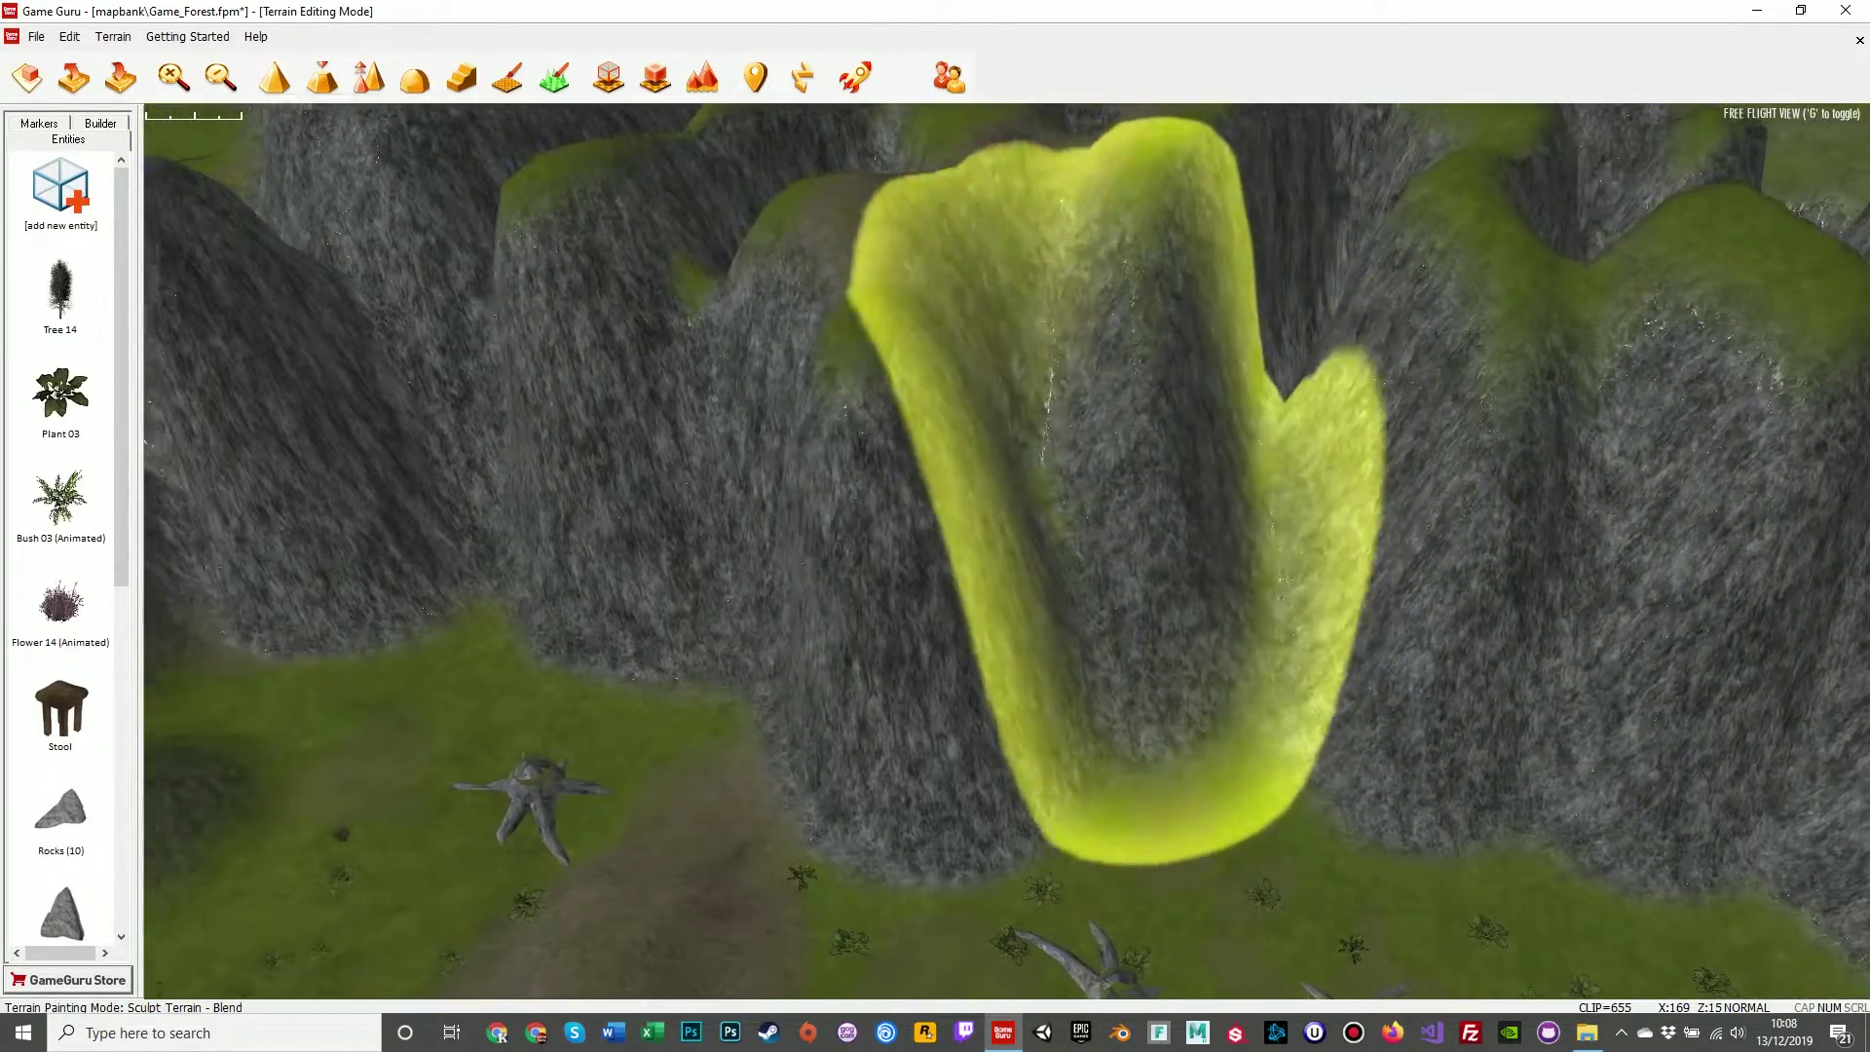
key("a")
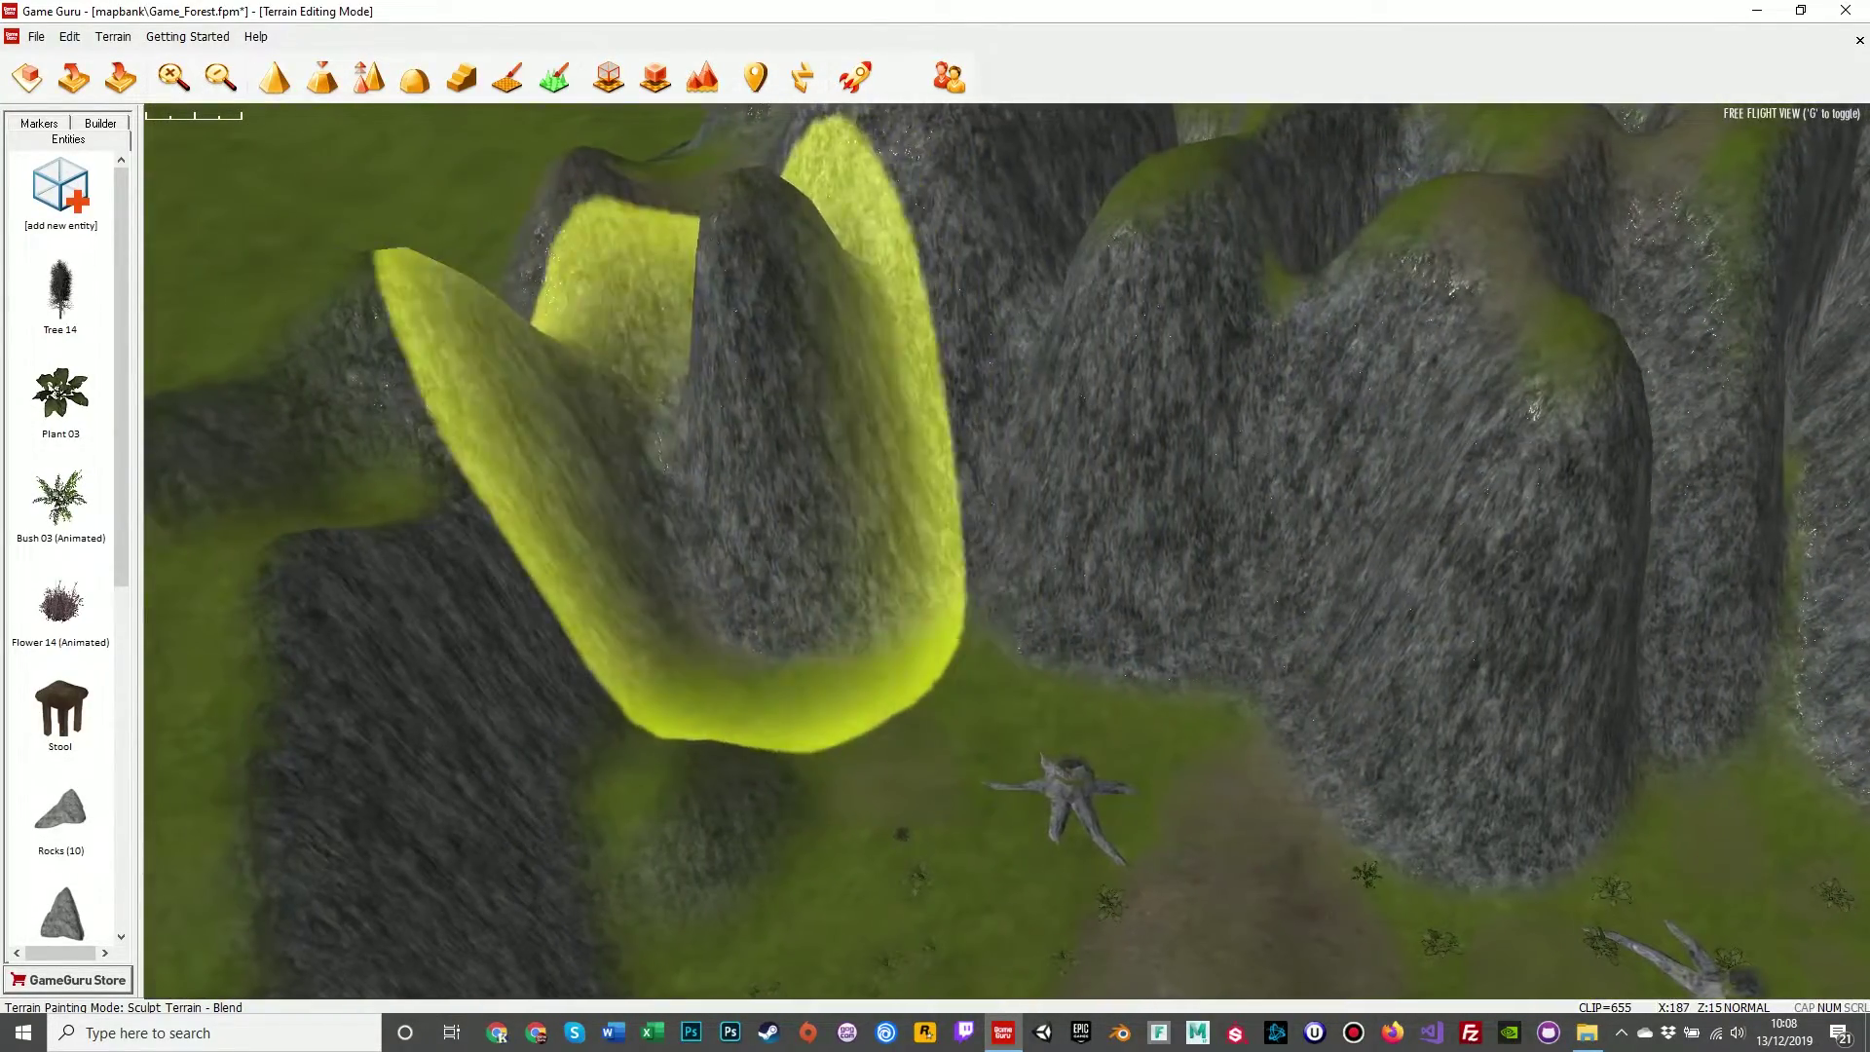
key("s")
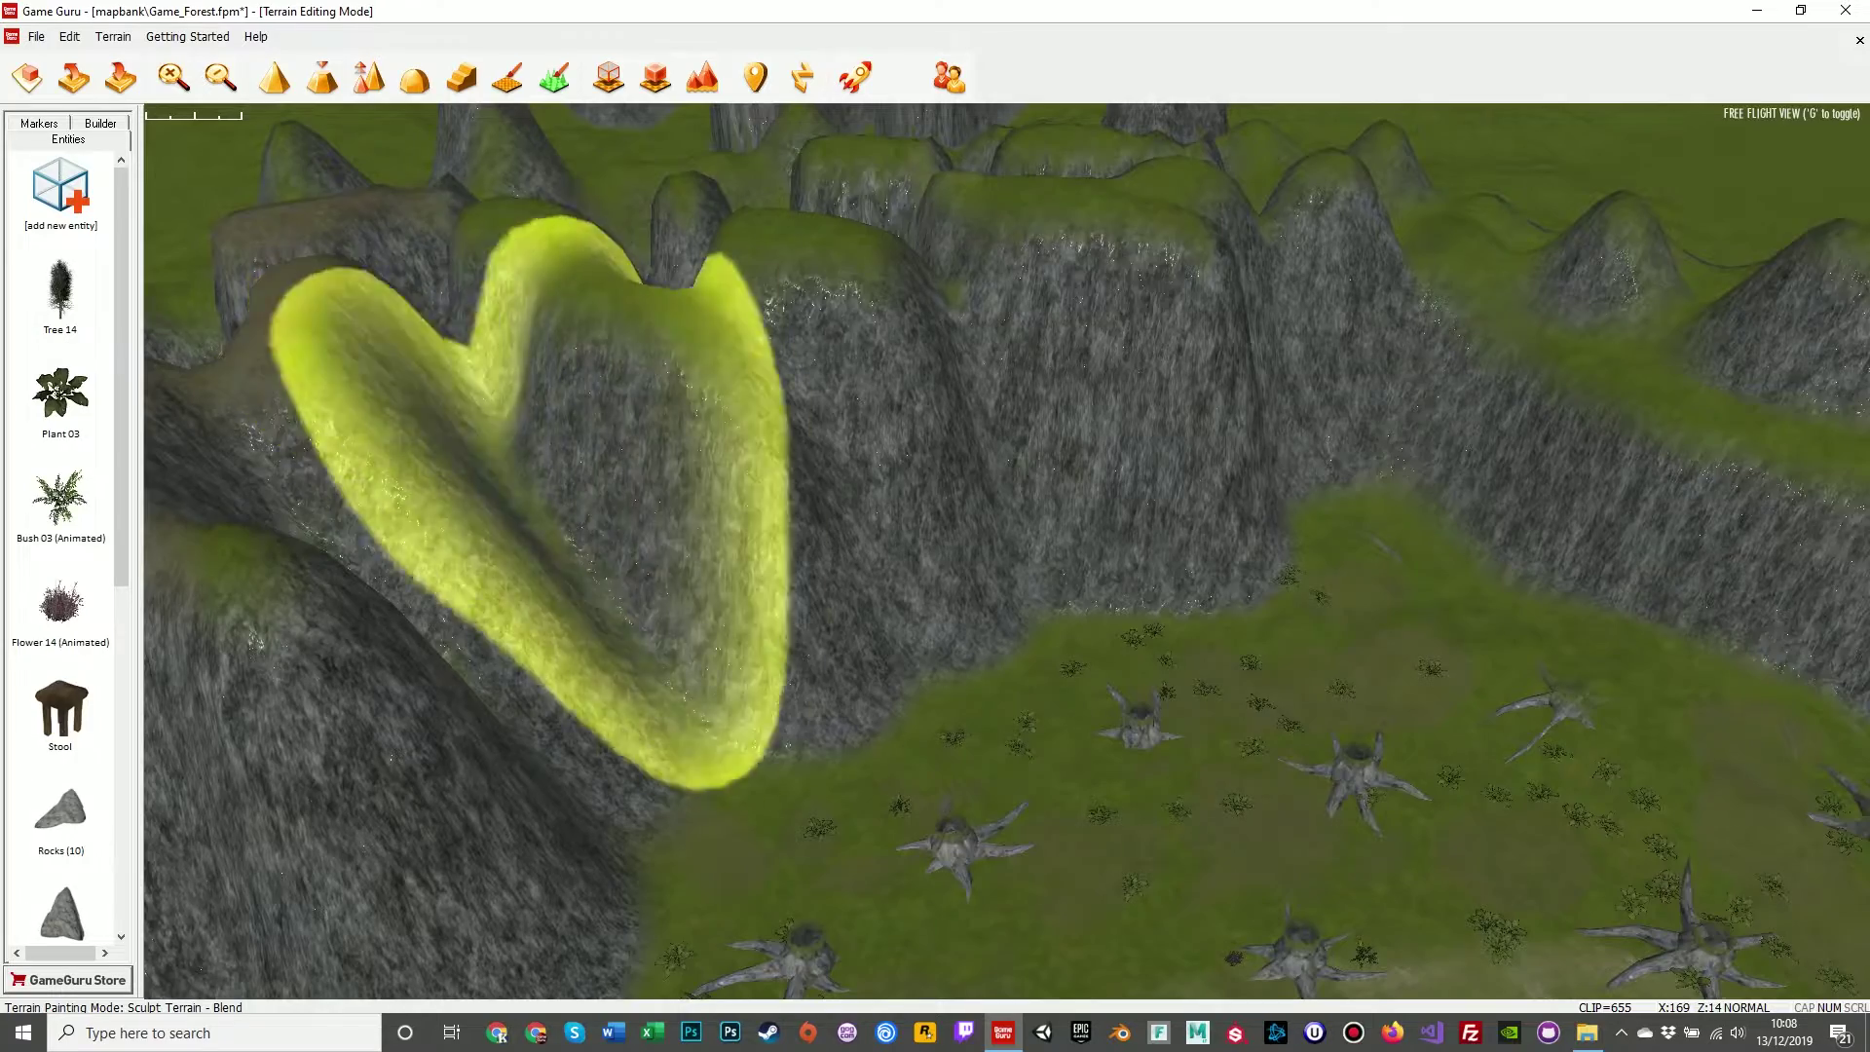
key("w")
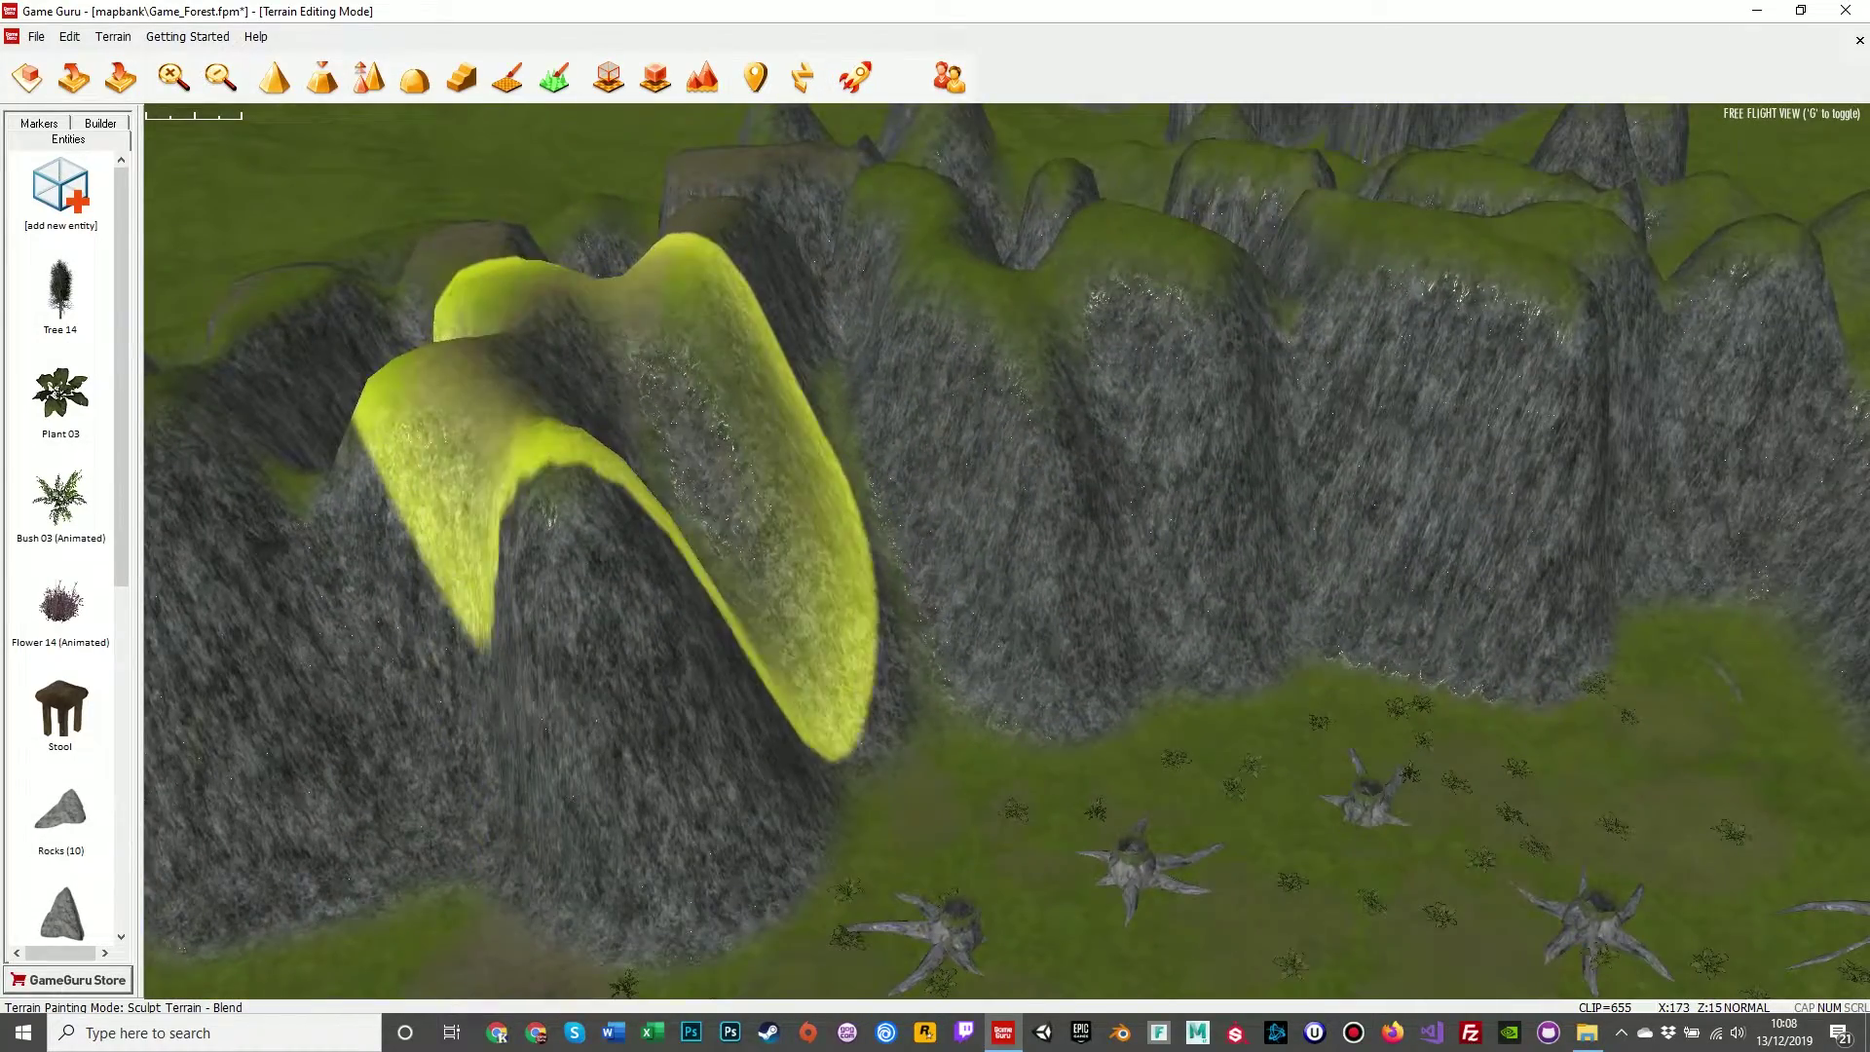
key("s")
key("s")
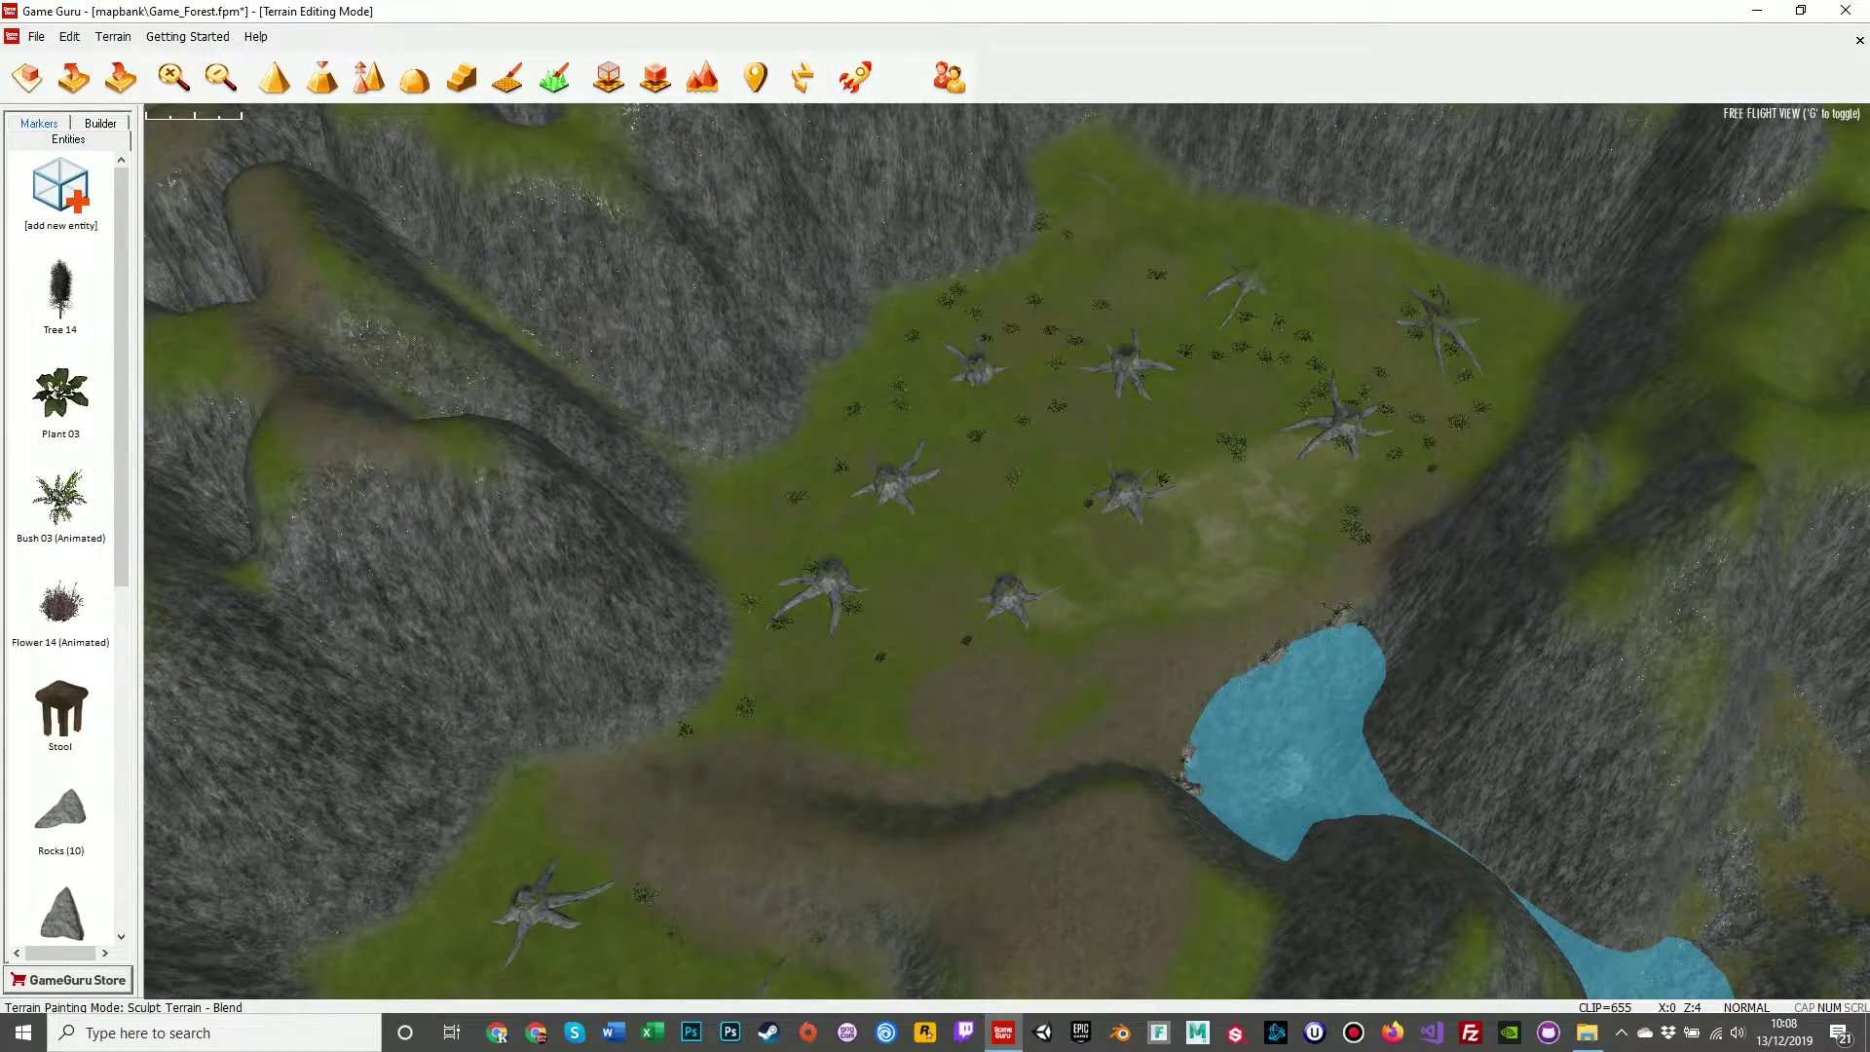
Place a green light marker in the stump clearing and pan toward the lake.
key("e")
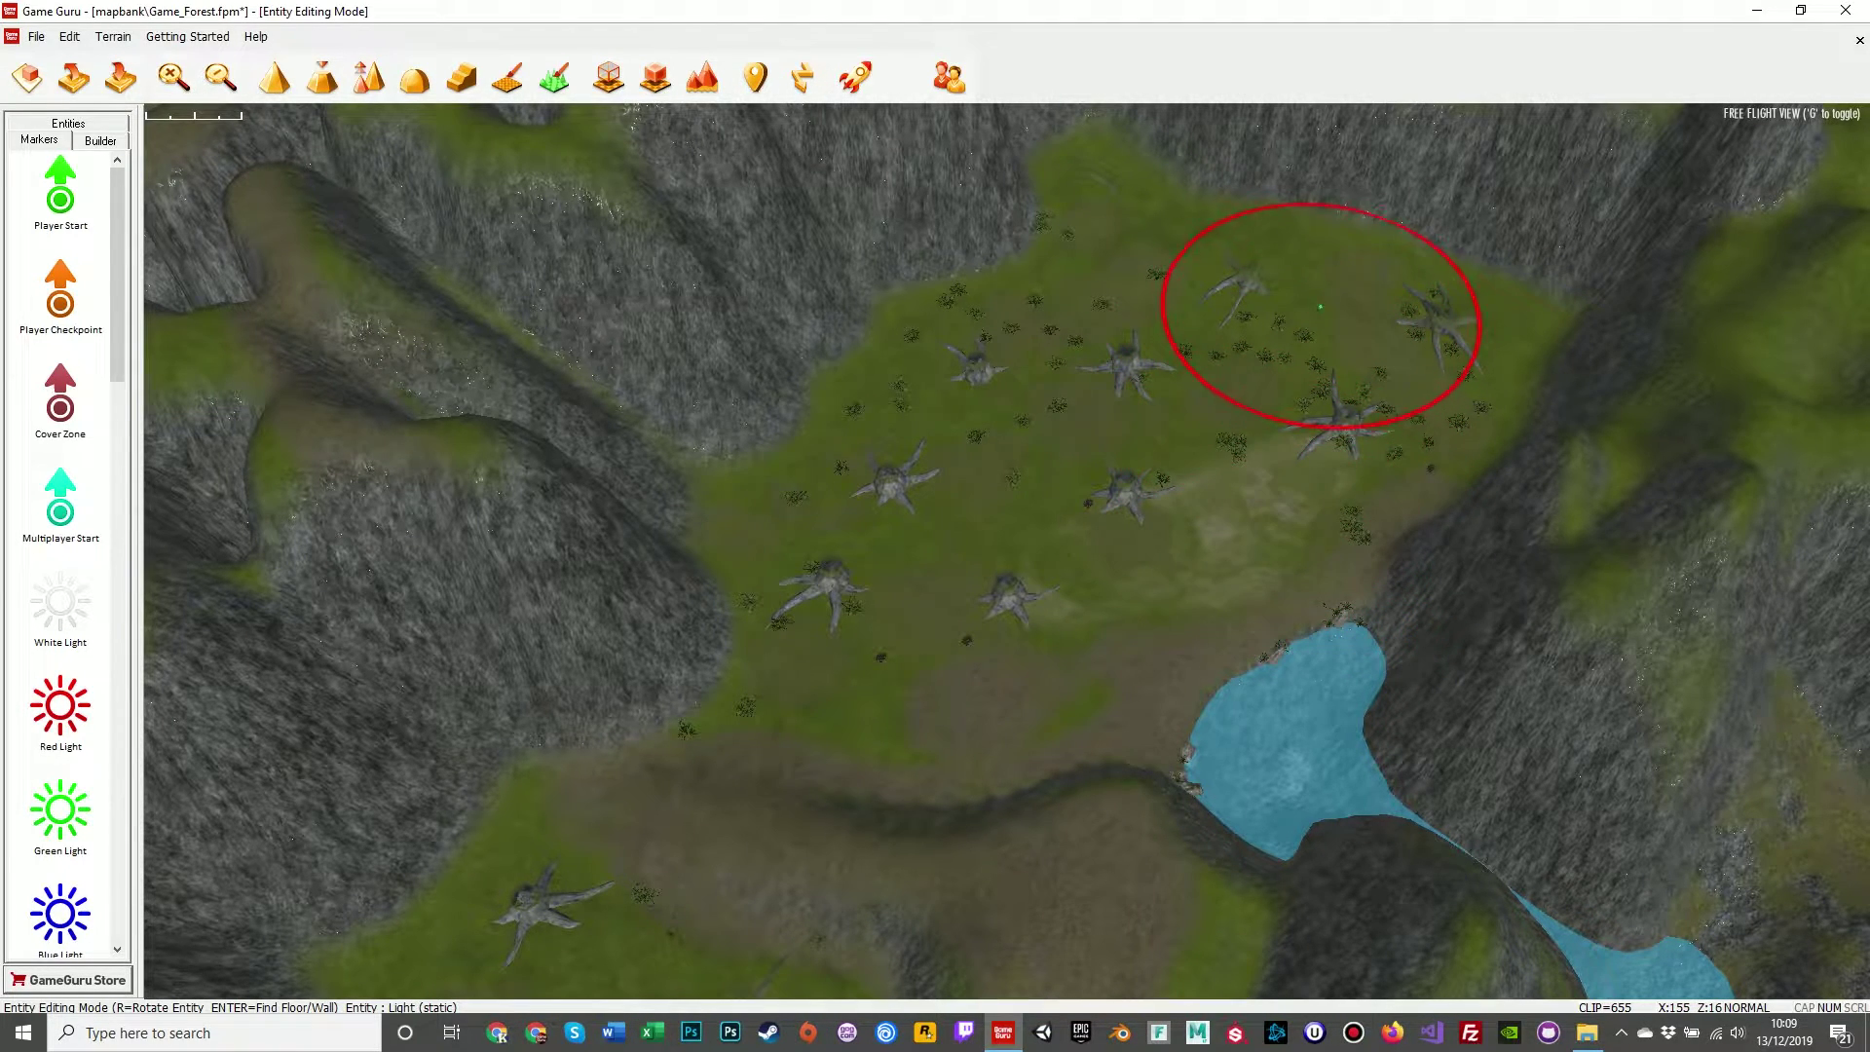
left_click(894, 390)
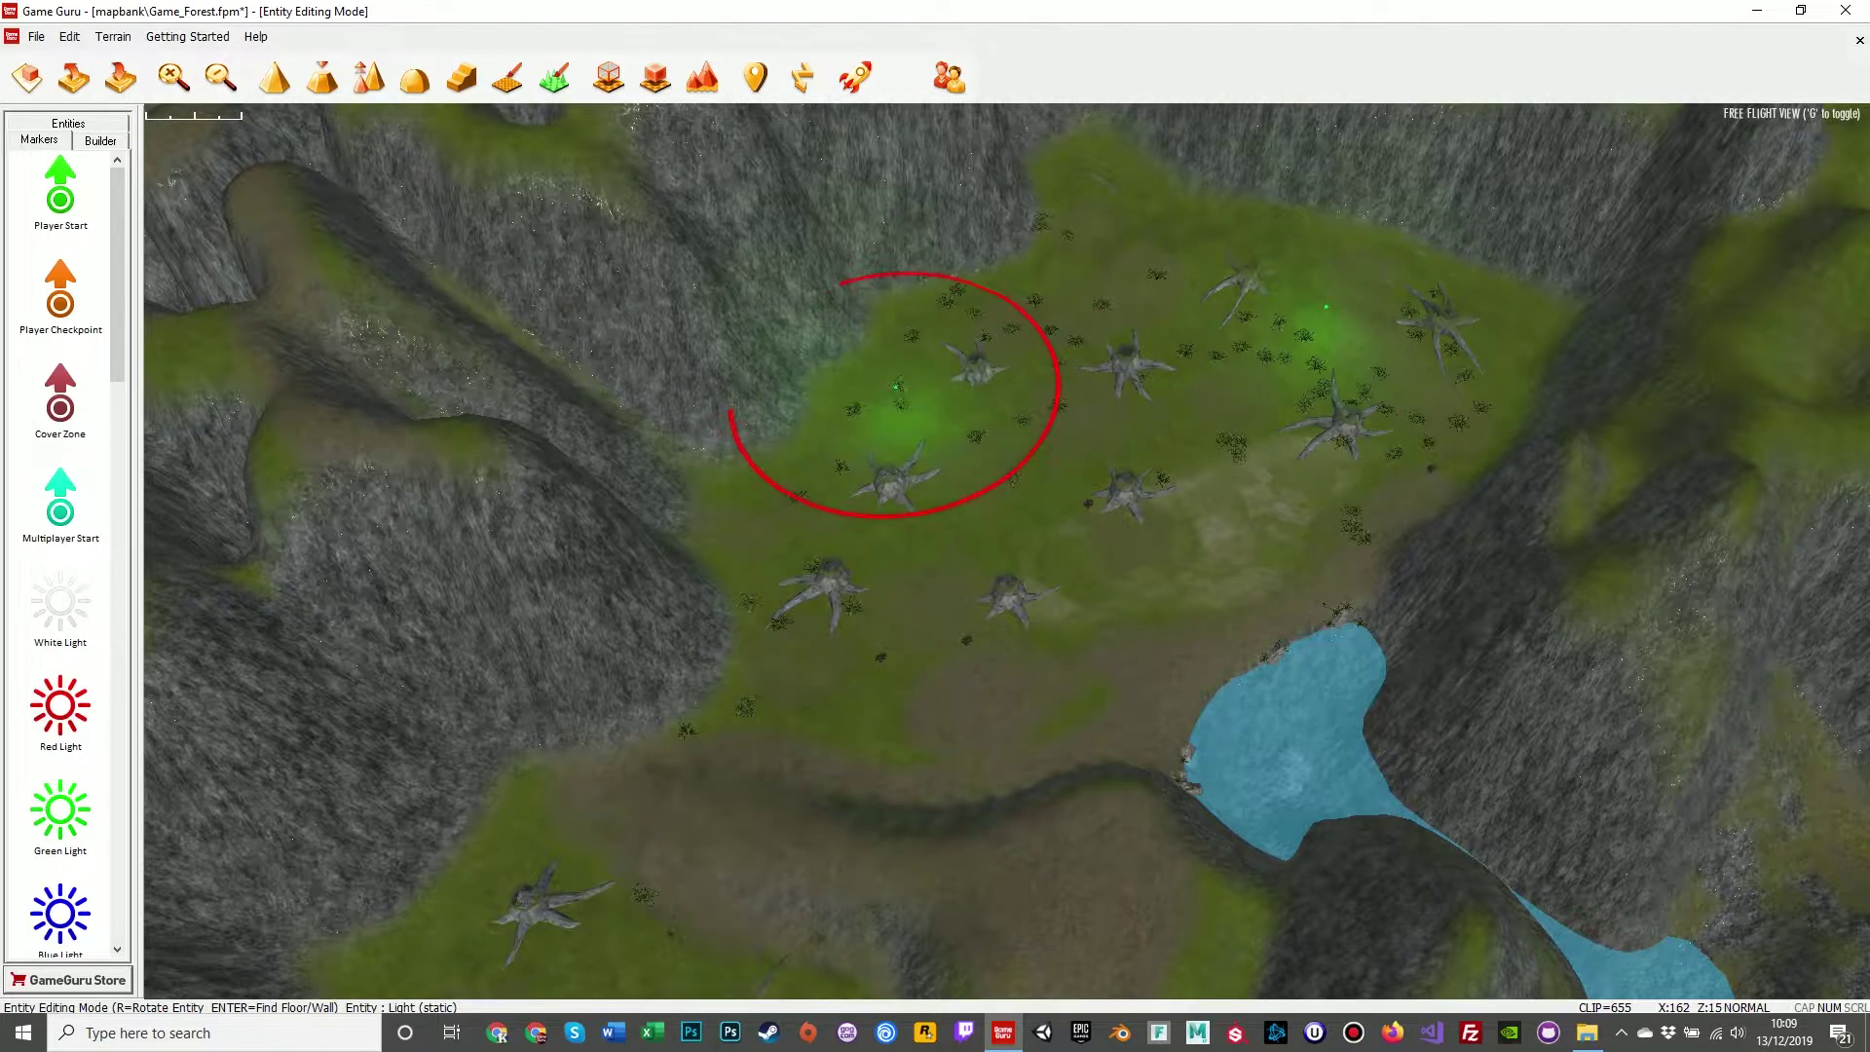
mouse_move(877, 750)
right_mouse_down()
mouse_move(1520, 579)
mouse_move(657, 570)
mouse_move(915, 647)
right_mouse_up()
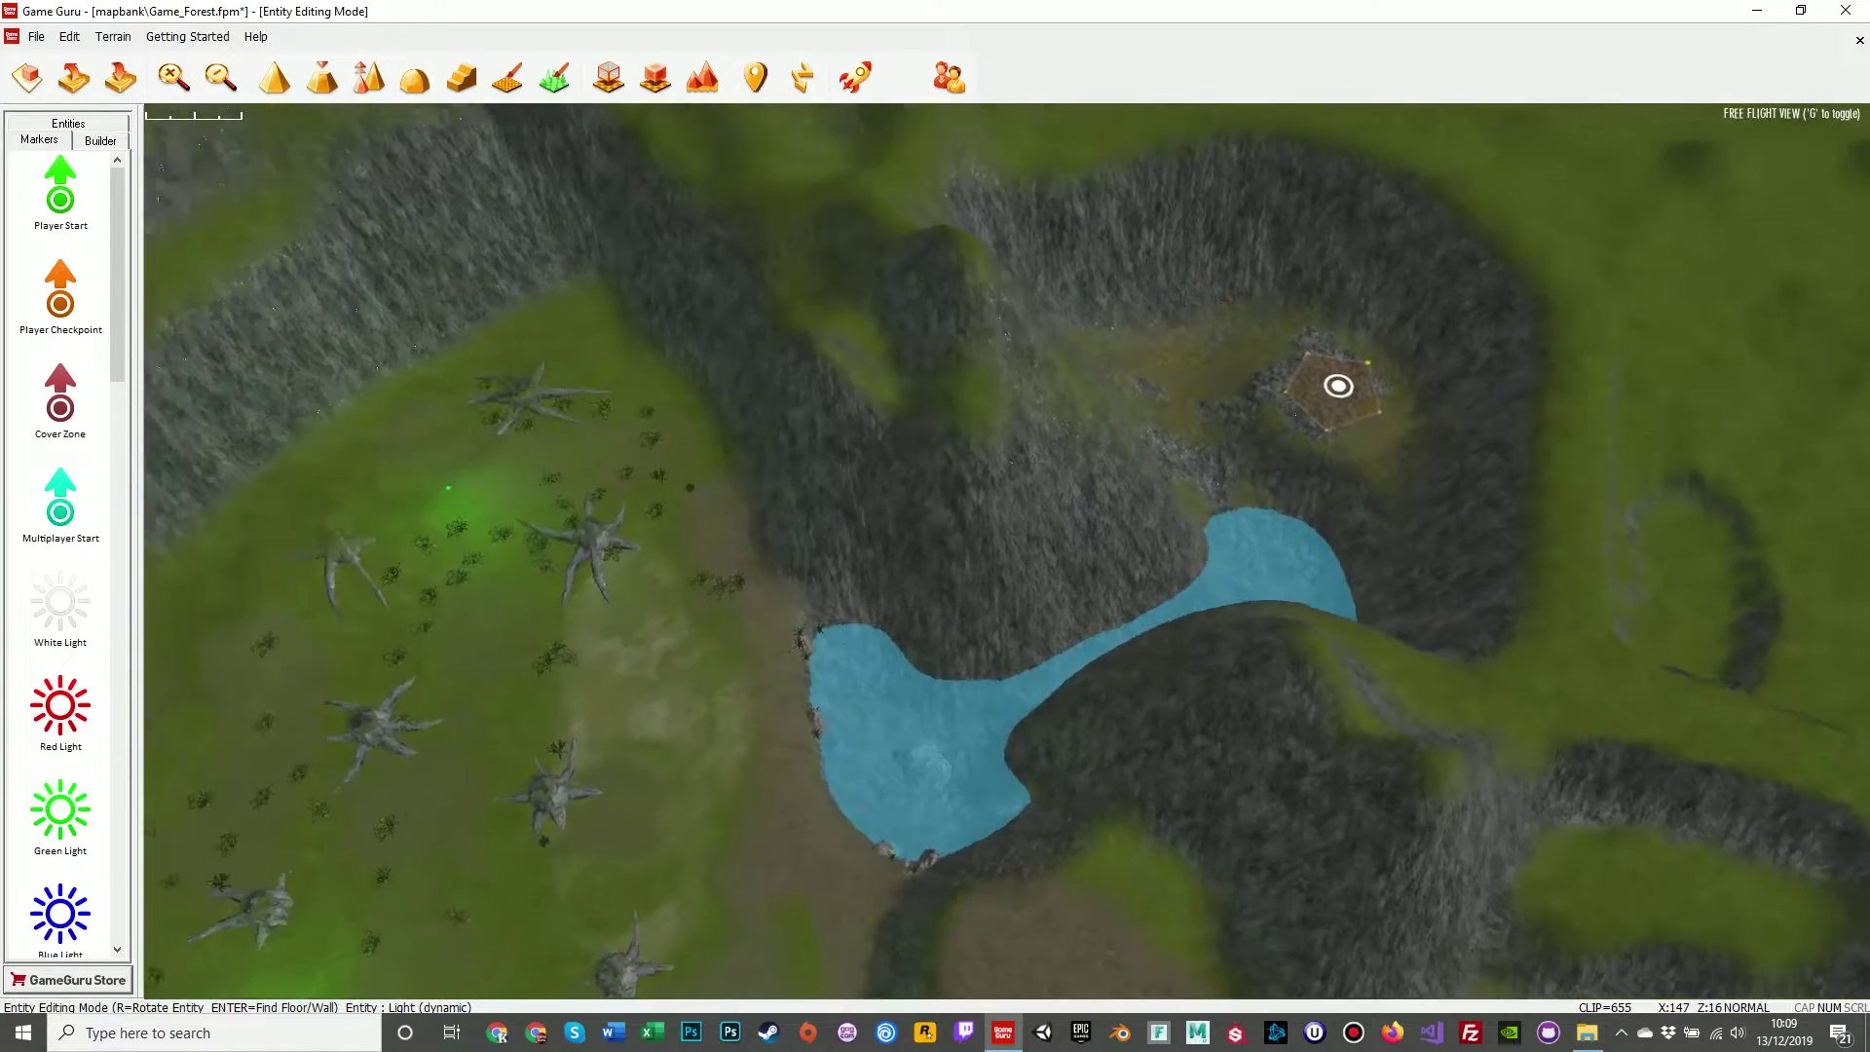
mouse_move(916, 648)
right_mouse_down()
mouse_move(1522, 888)
mouse_move(1575, 691)
right_mouse_up()
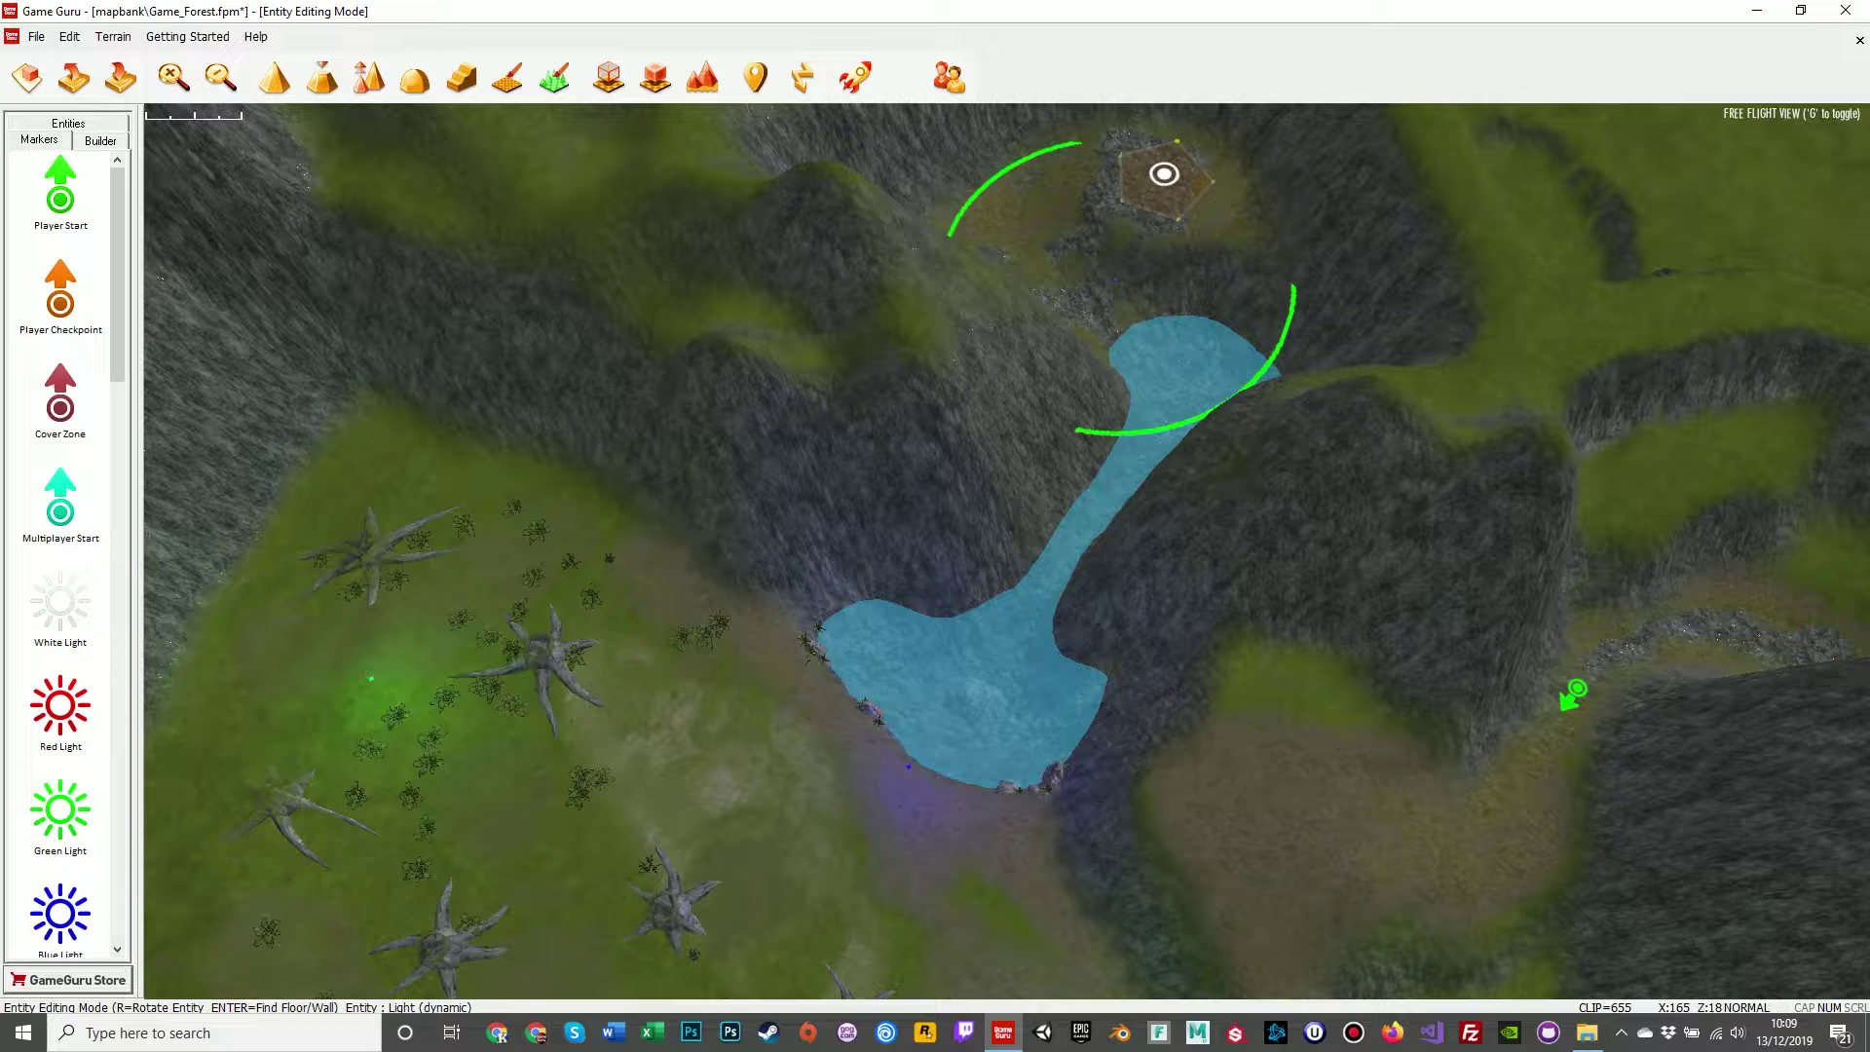
Move the camera over the pond until the blue light at the lake's edge is visible.
right_click_drag(1575, 694, 1598, 826)
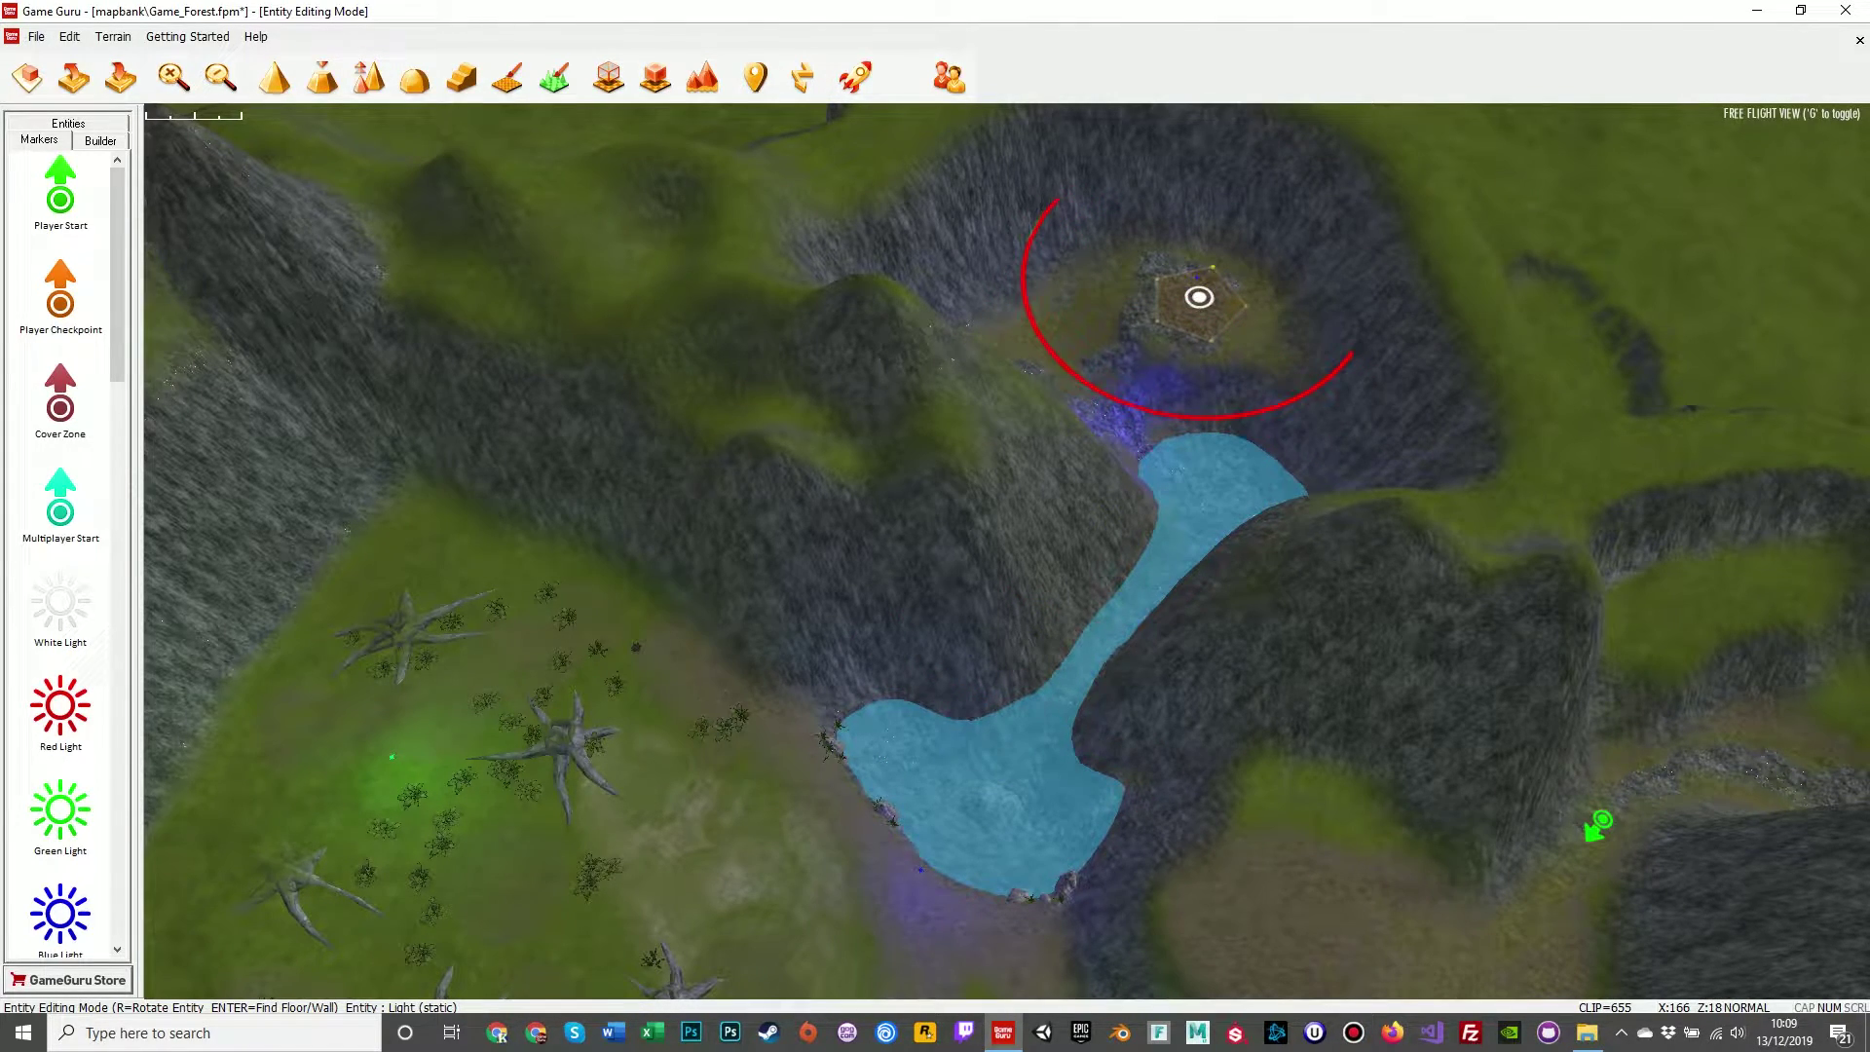
right_click_drag(1003, 545, 877, 546)
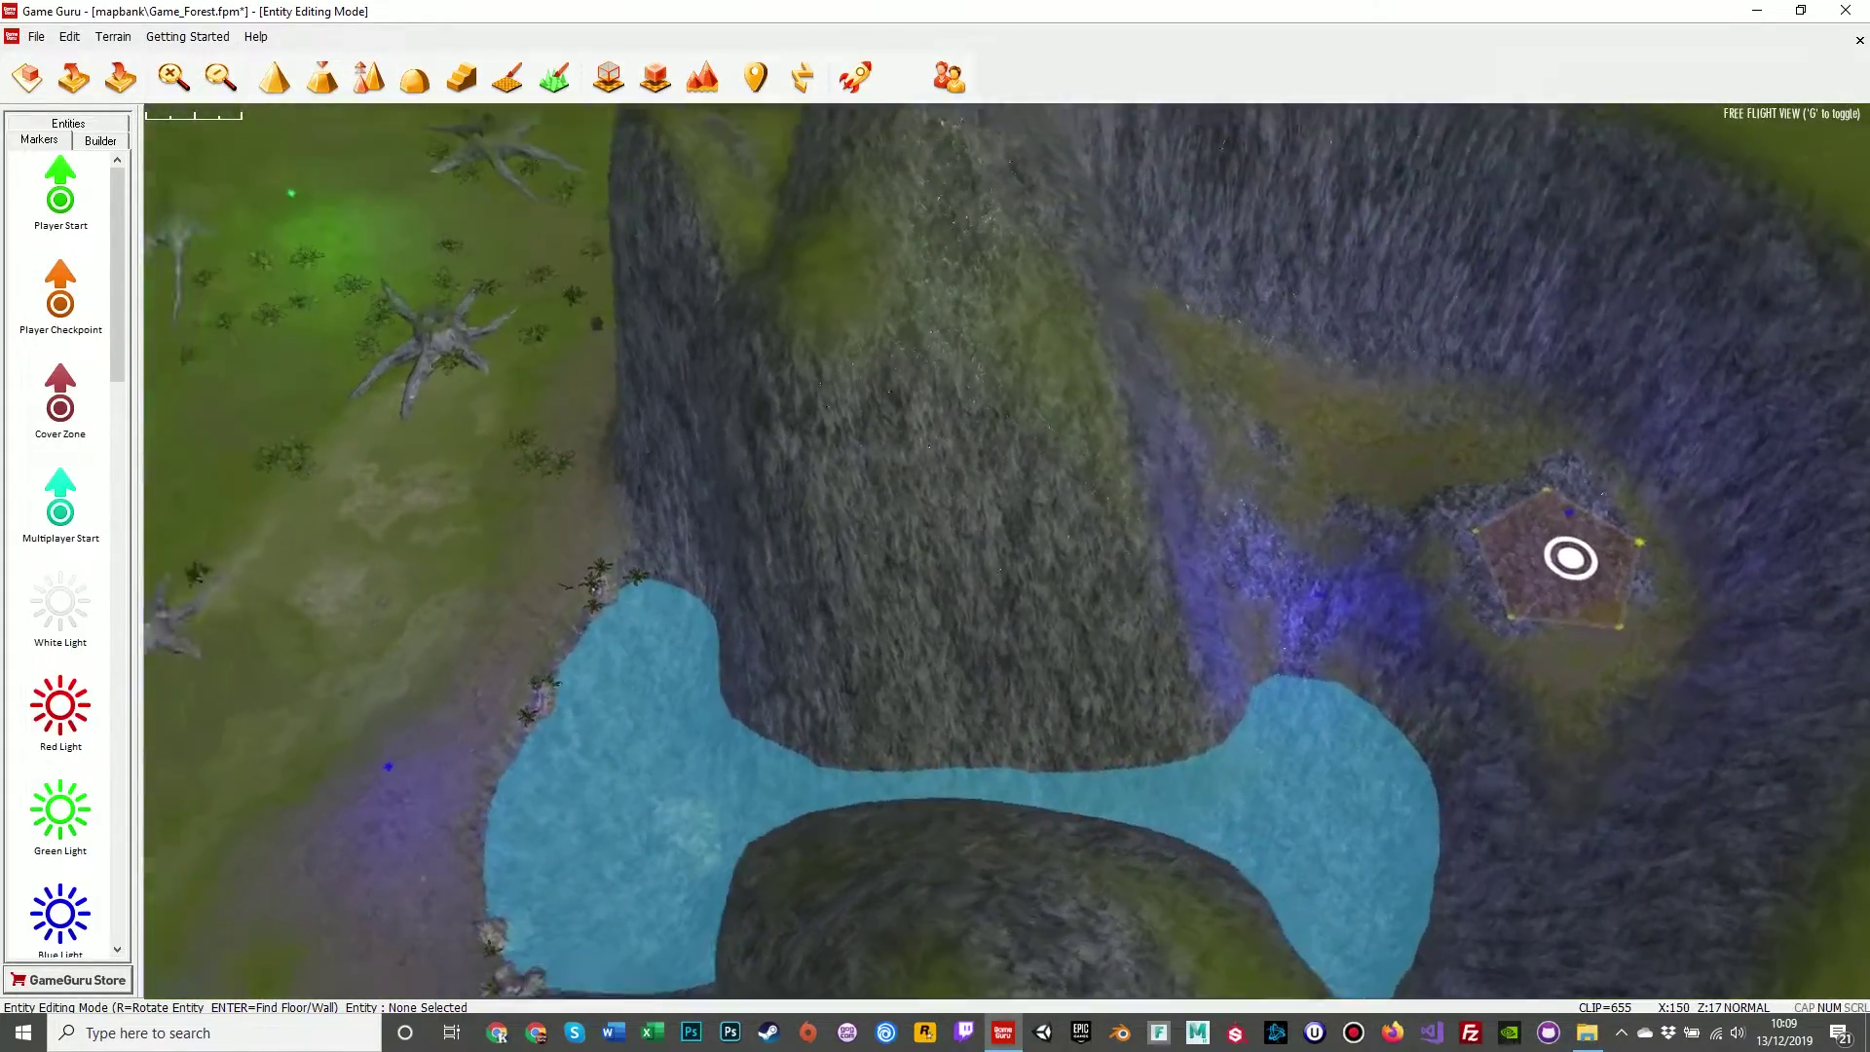
right_click_drag(1004, 546, 1003, 390)
right_click_drag(1096, 542, 1102, 506)
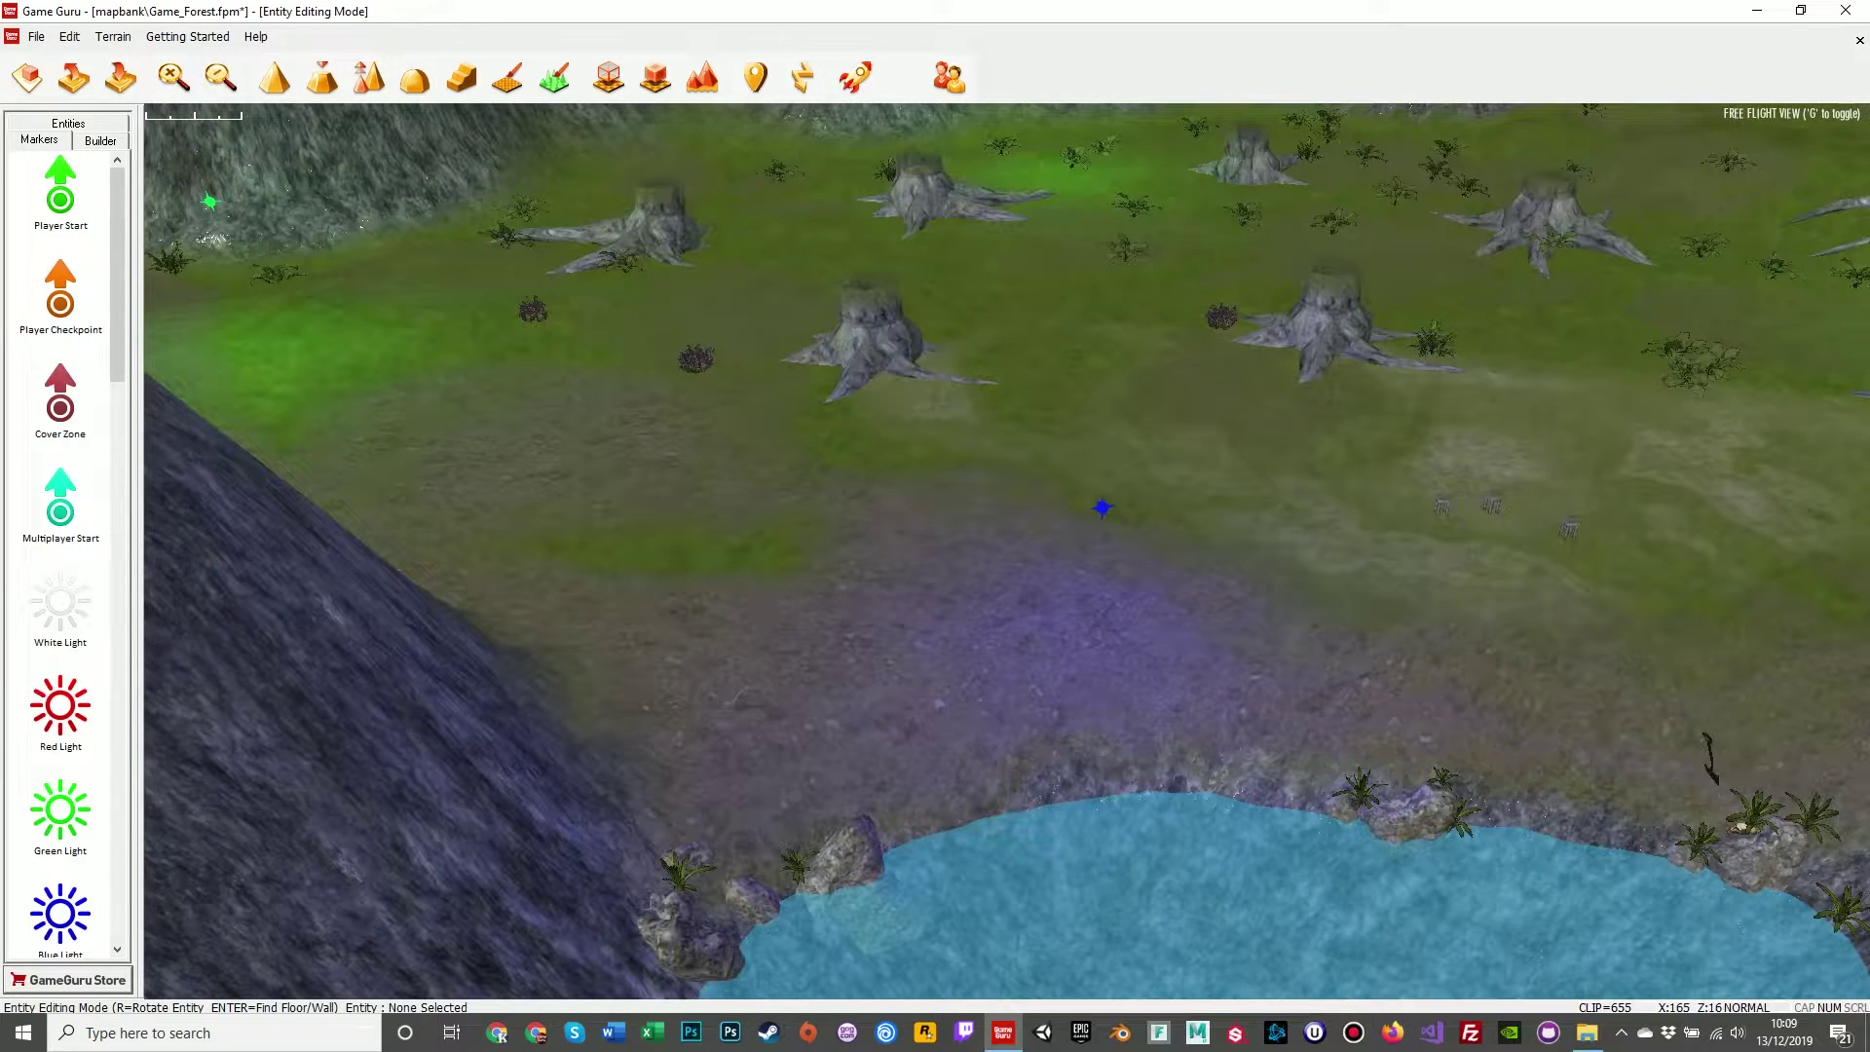
Set Static Mode to Yes on the pondside blue light and apply it.
left_click(1102, 506)
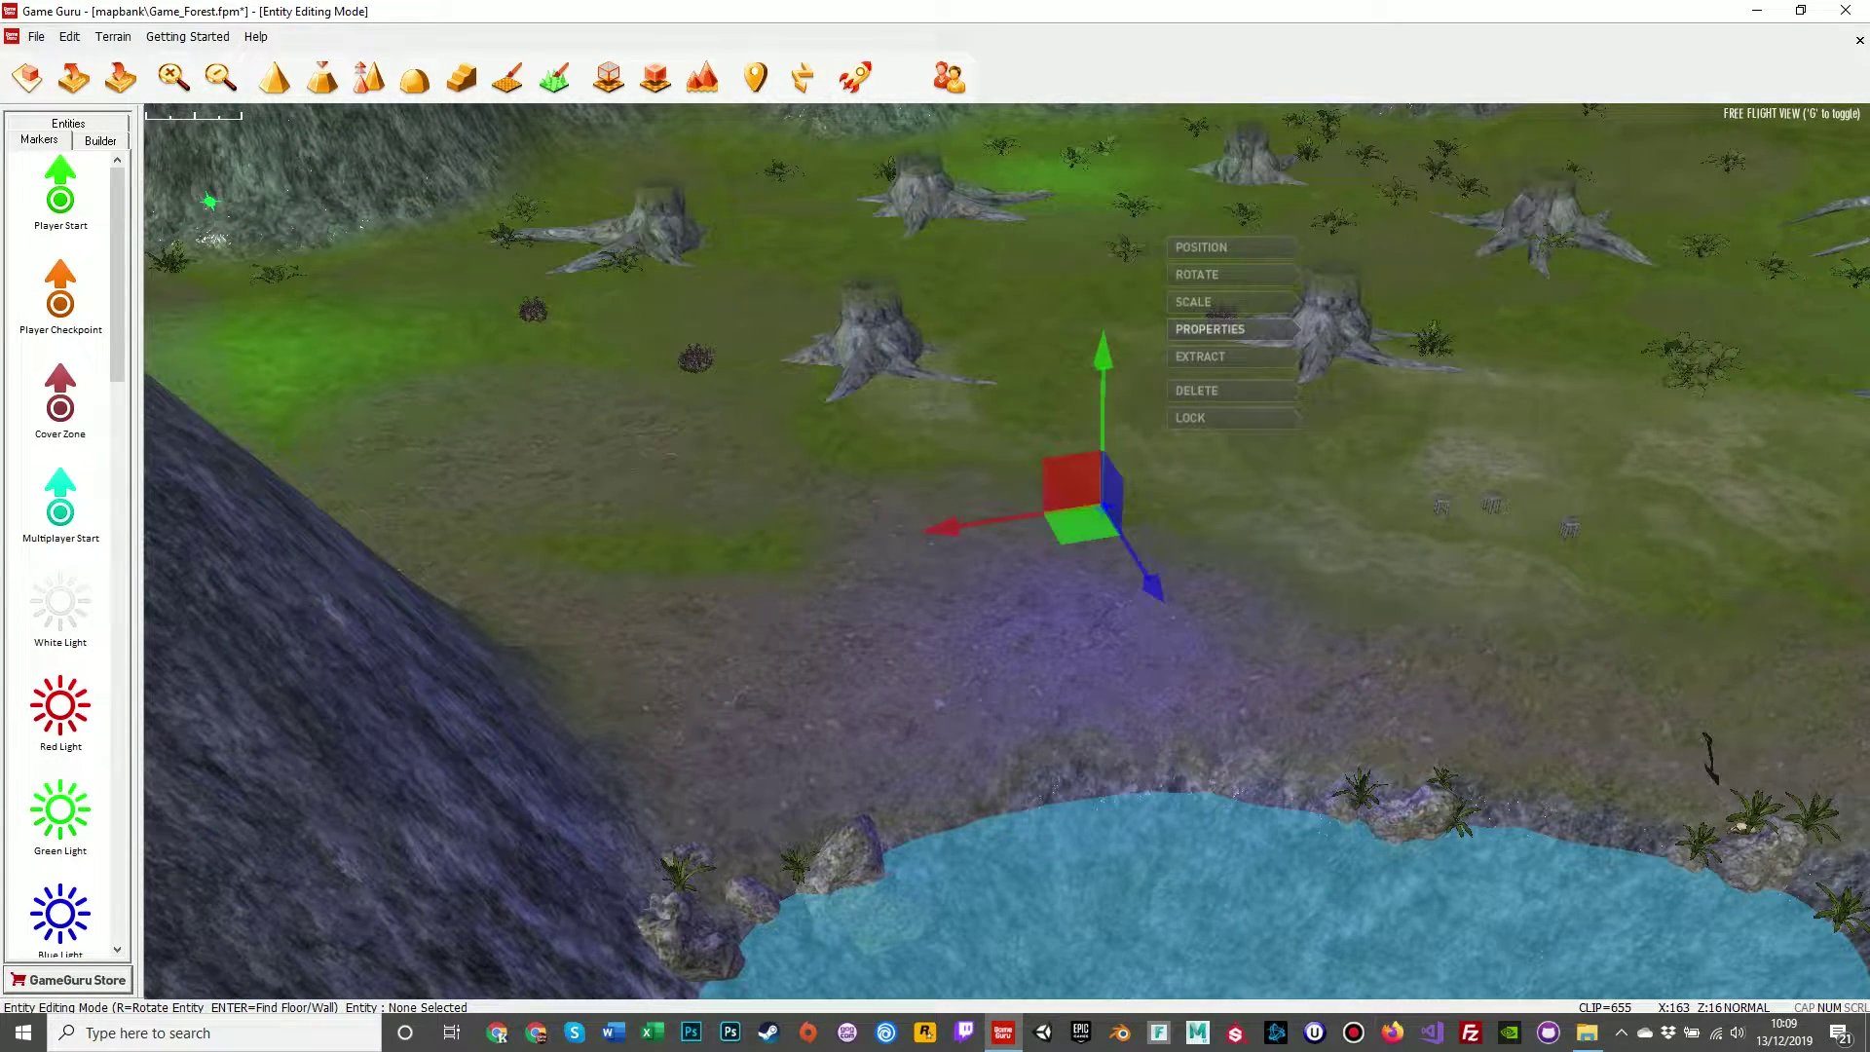
left_click(1210, 329)
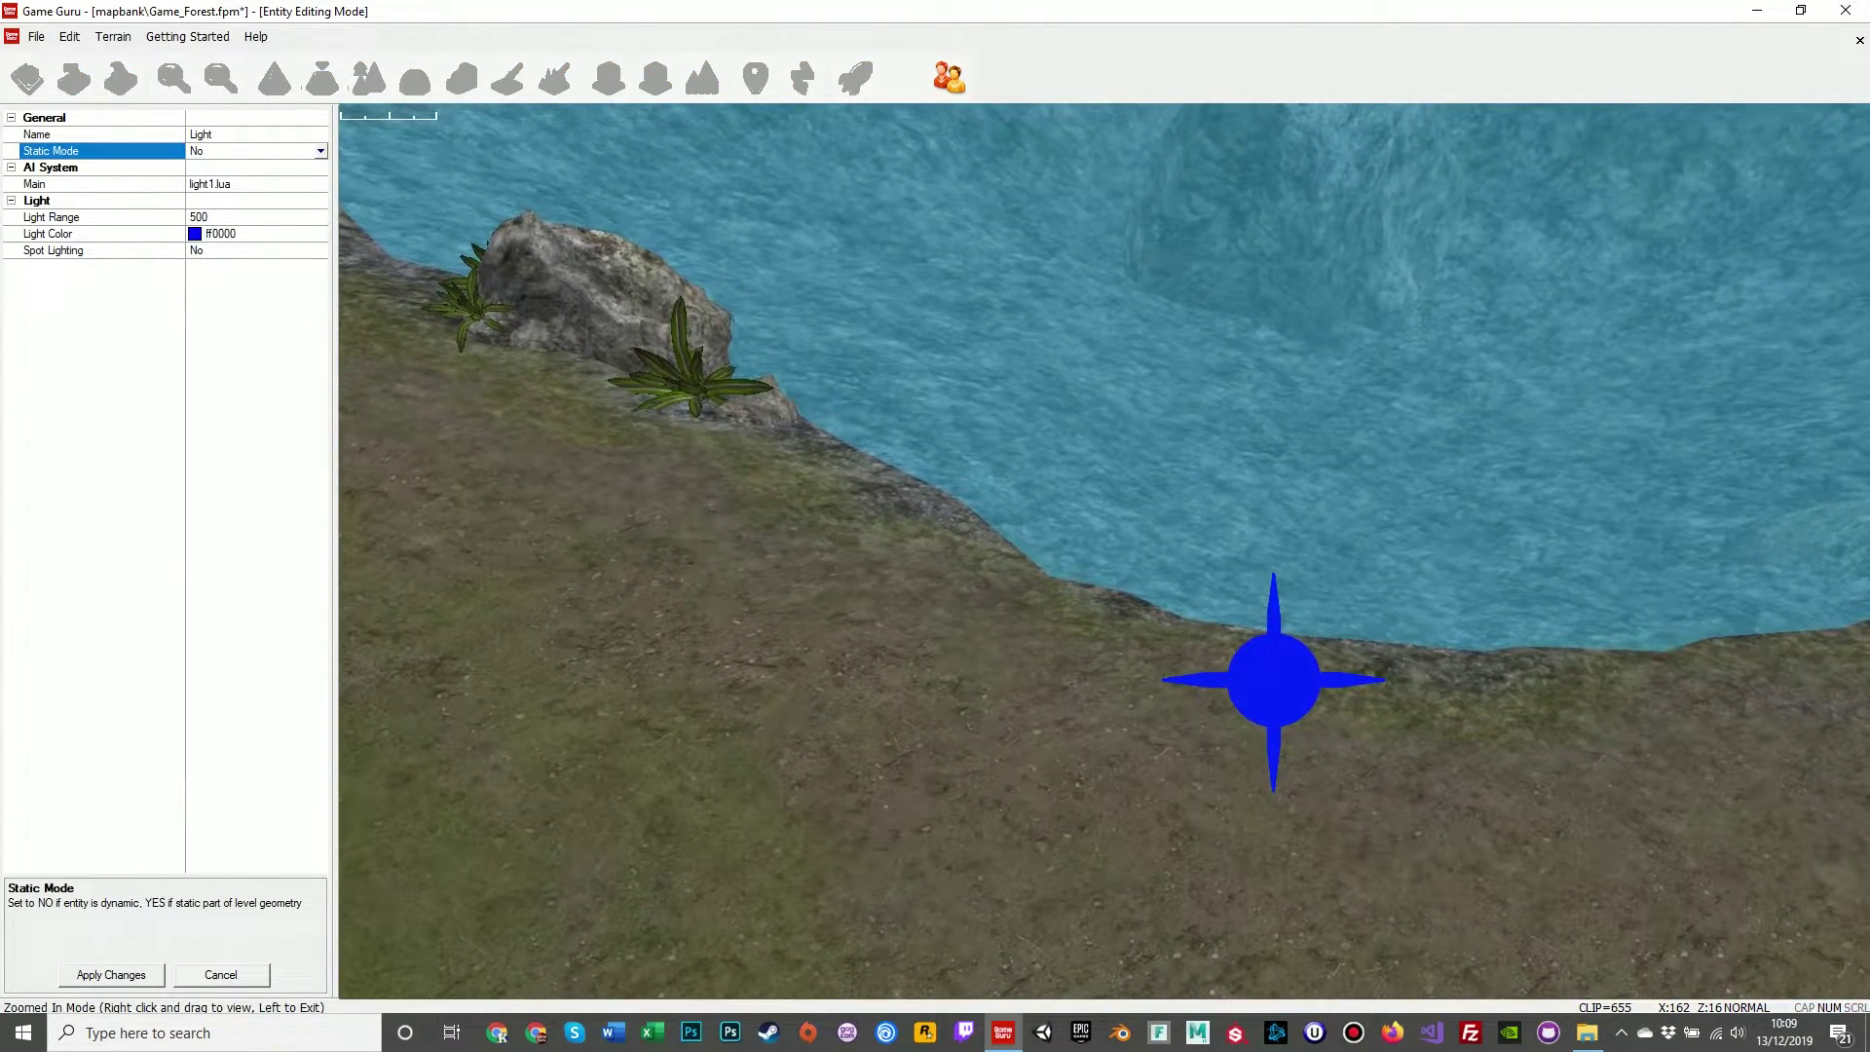
left_click(320, 151)
left_click(255, 179)
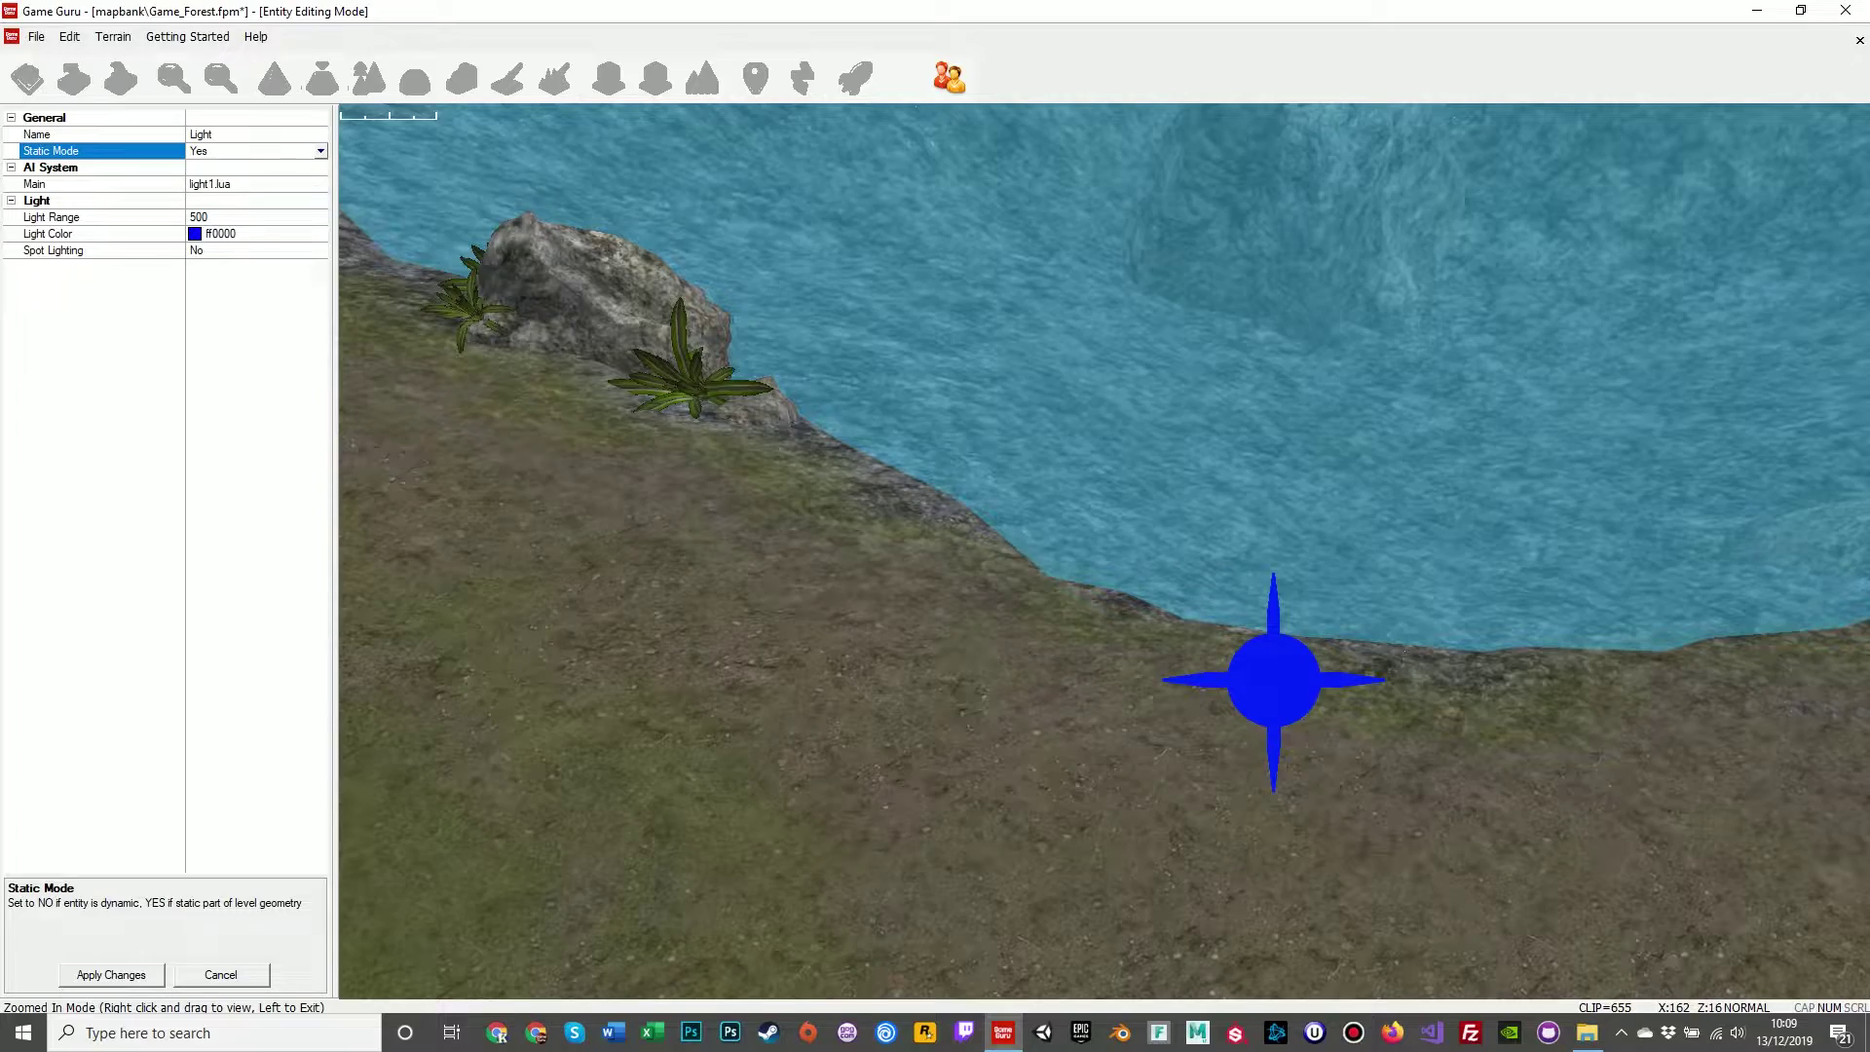
left_click(111, 974)
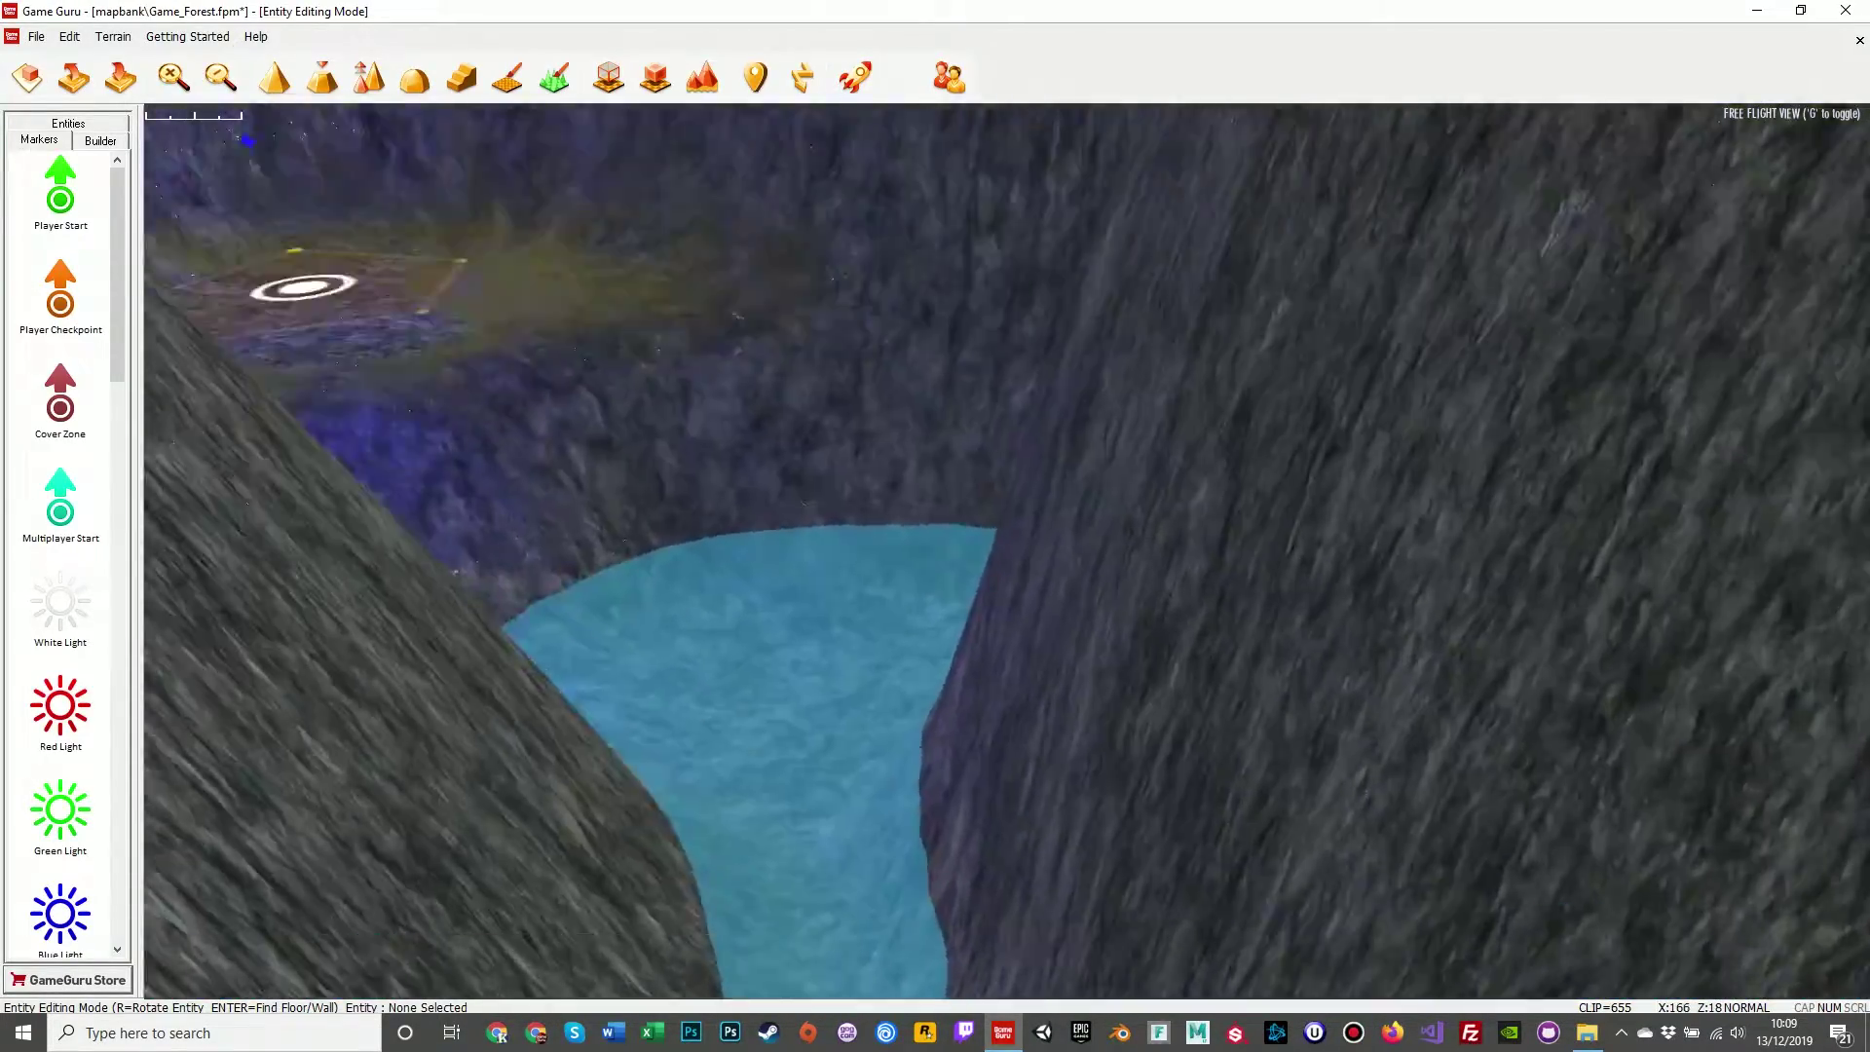
Make the second blue light static as well, then fly forward across the valley.
key("Left")
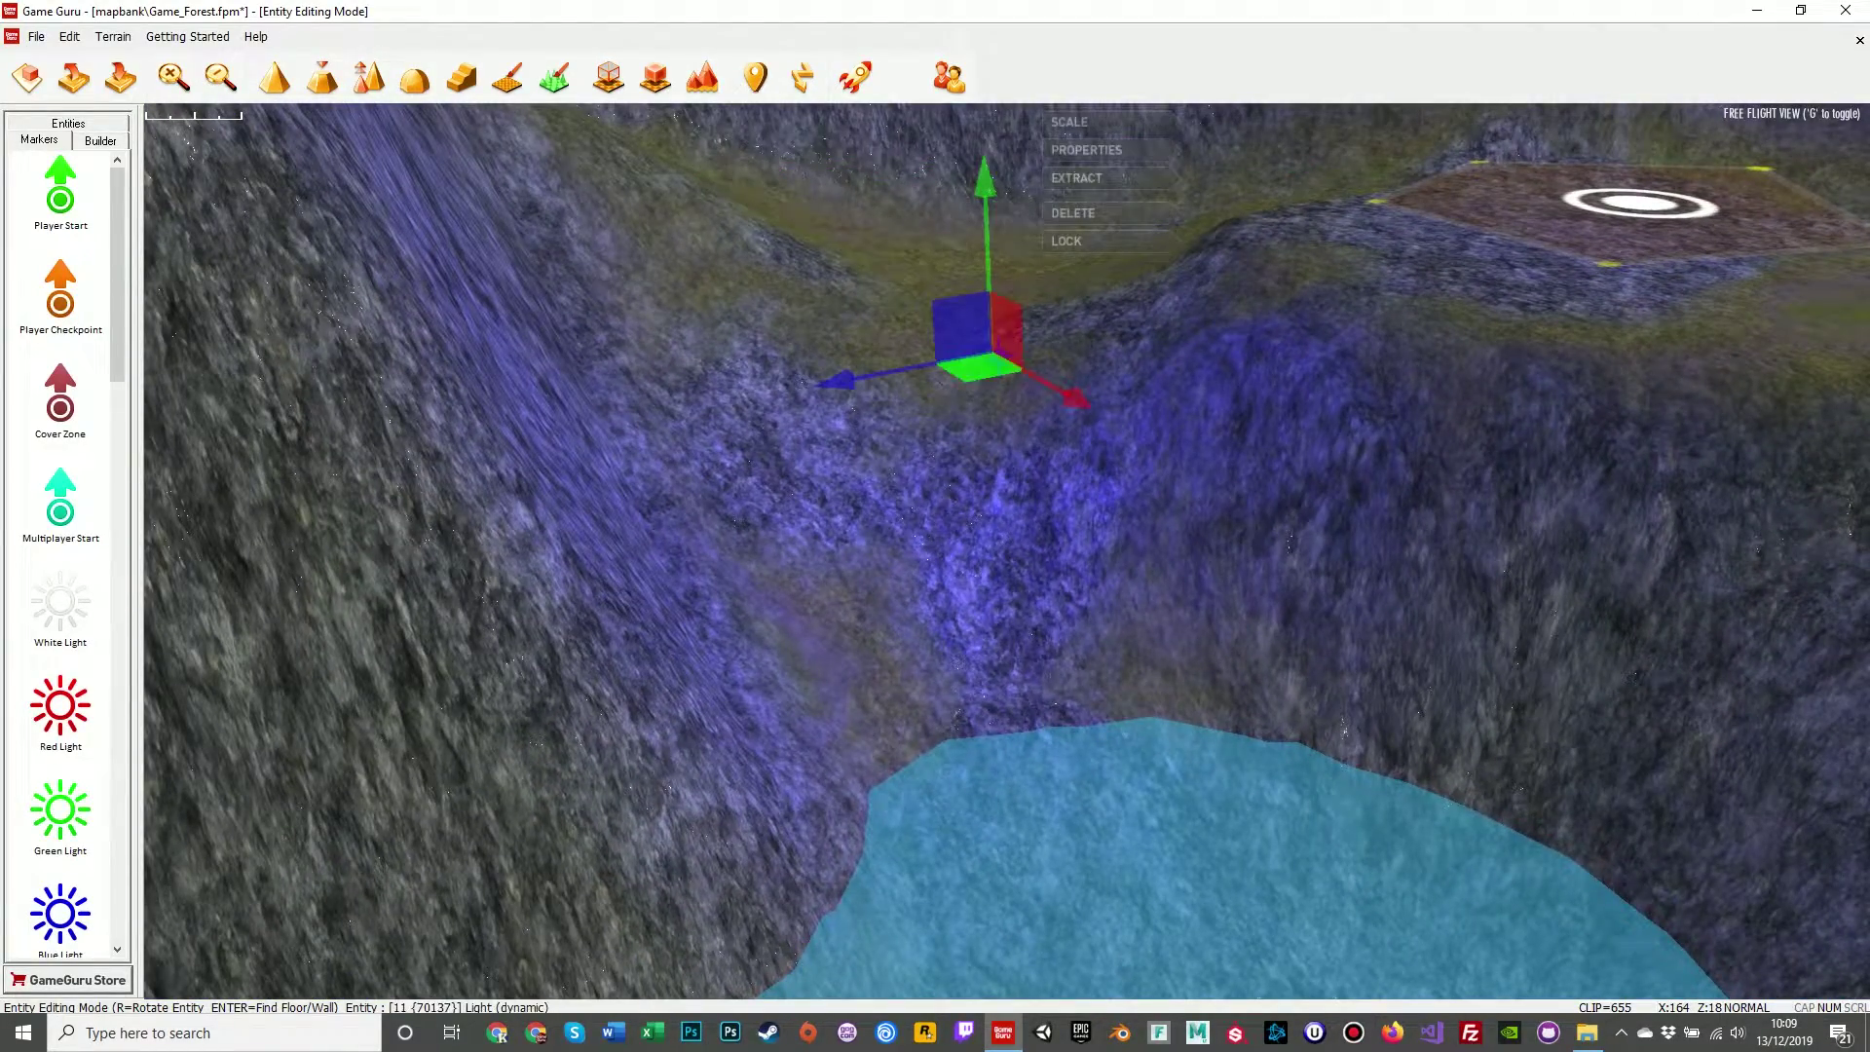
left_click(1086, 150)
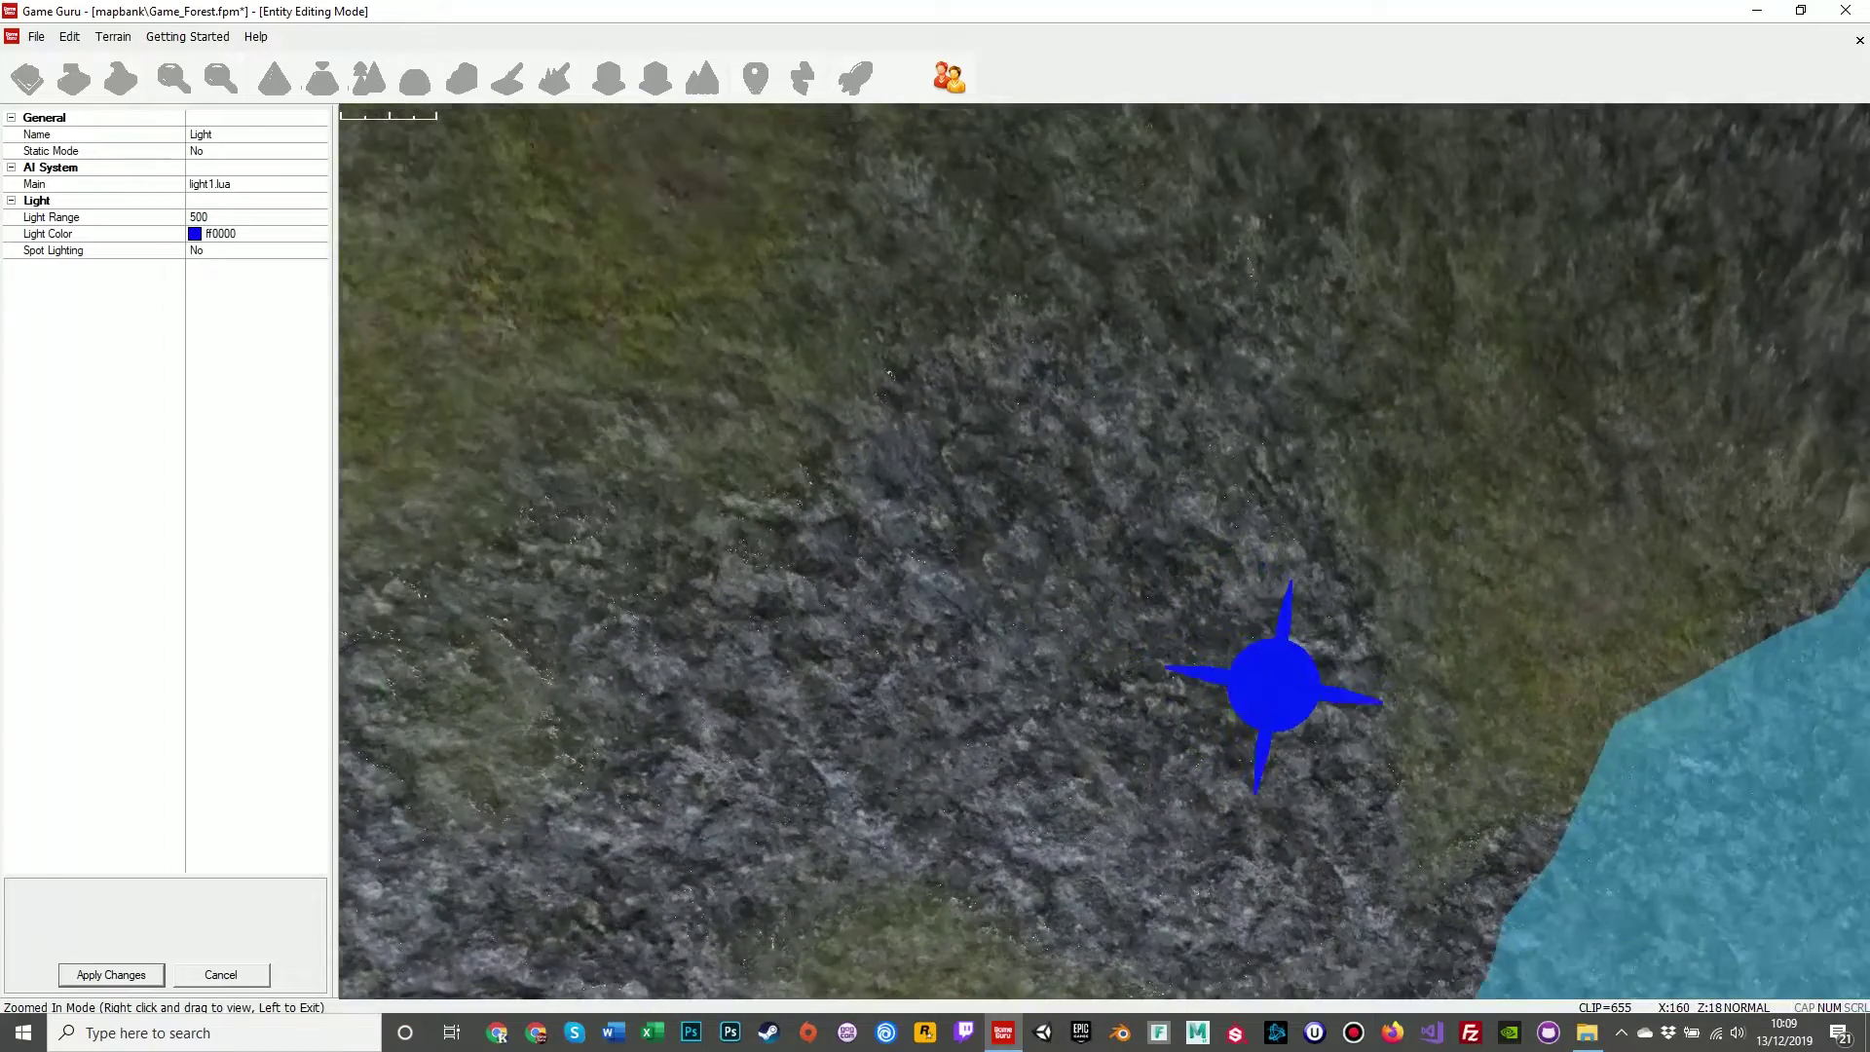
left_click(50, 151)
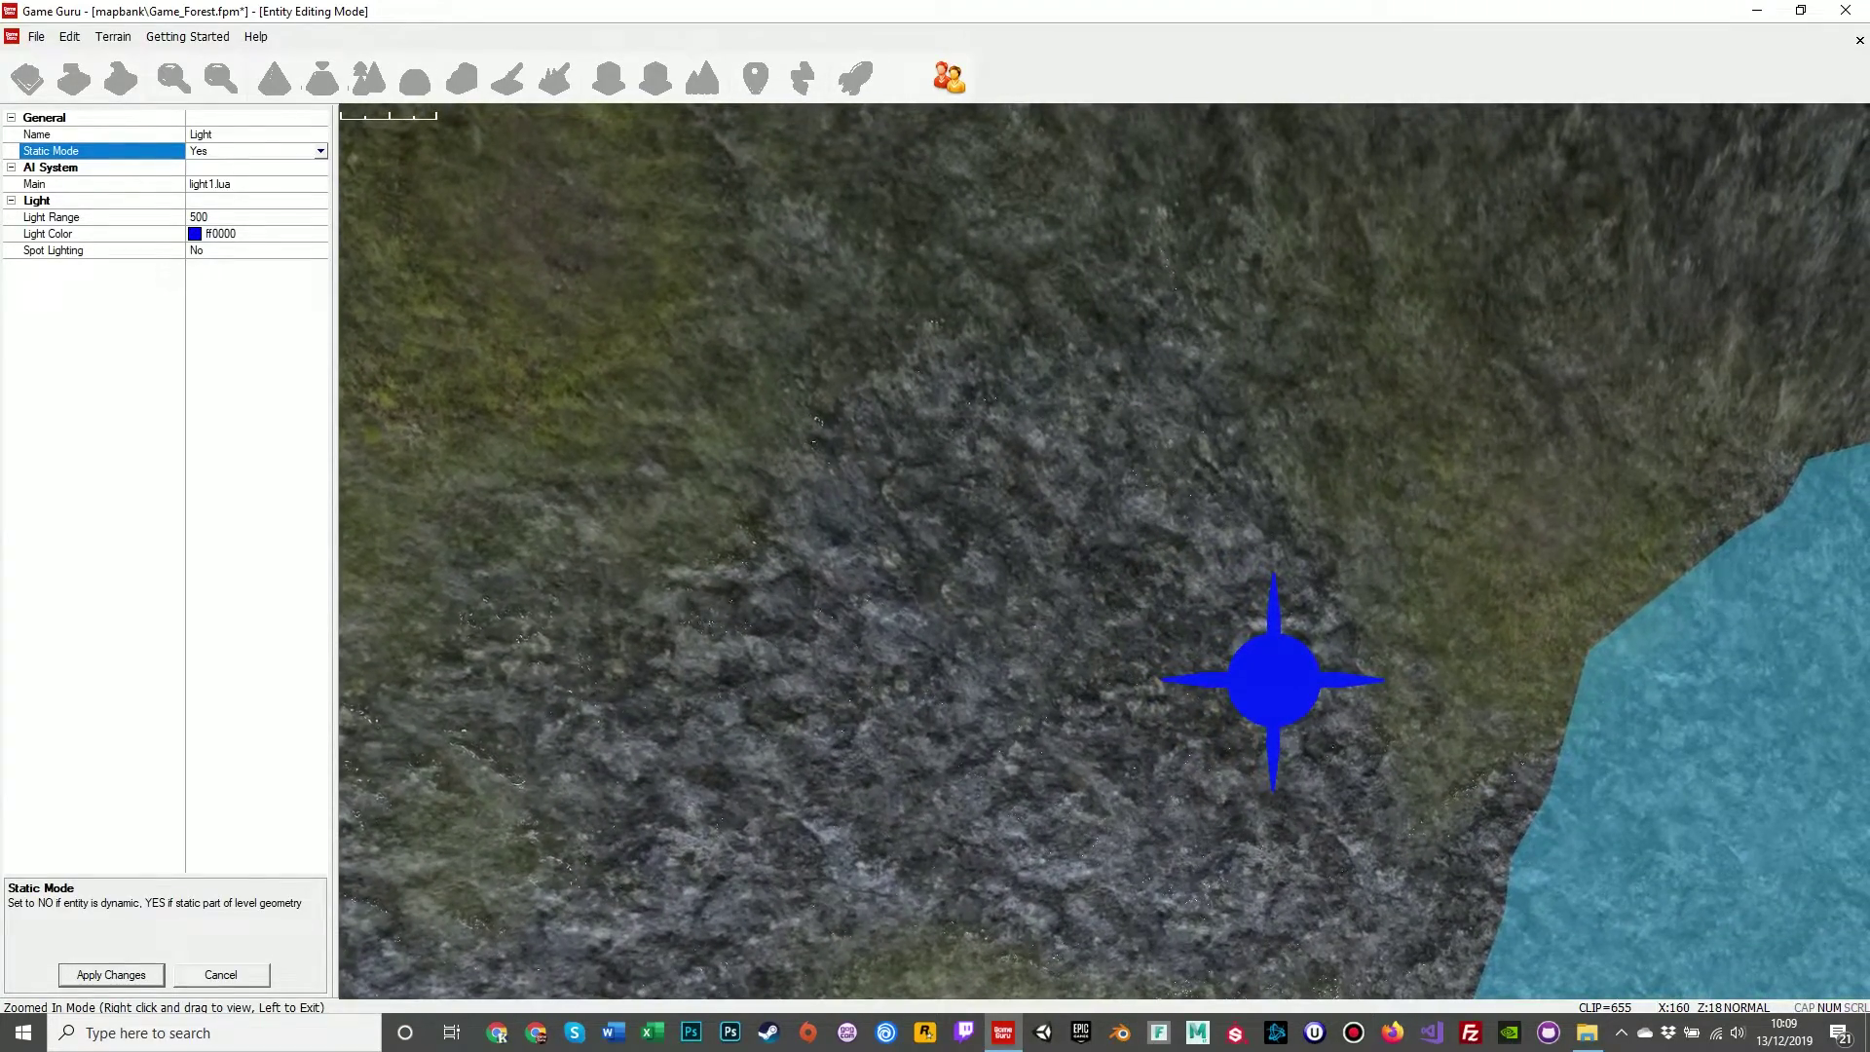
left_click(111, 975)
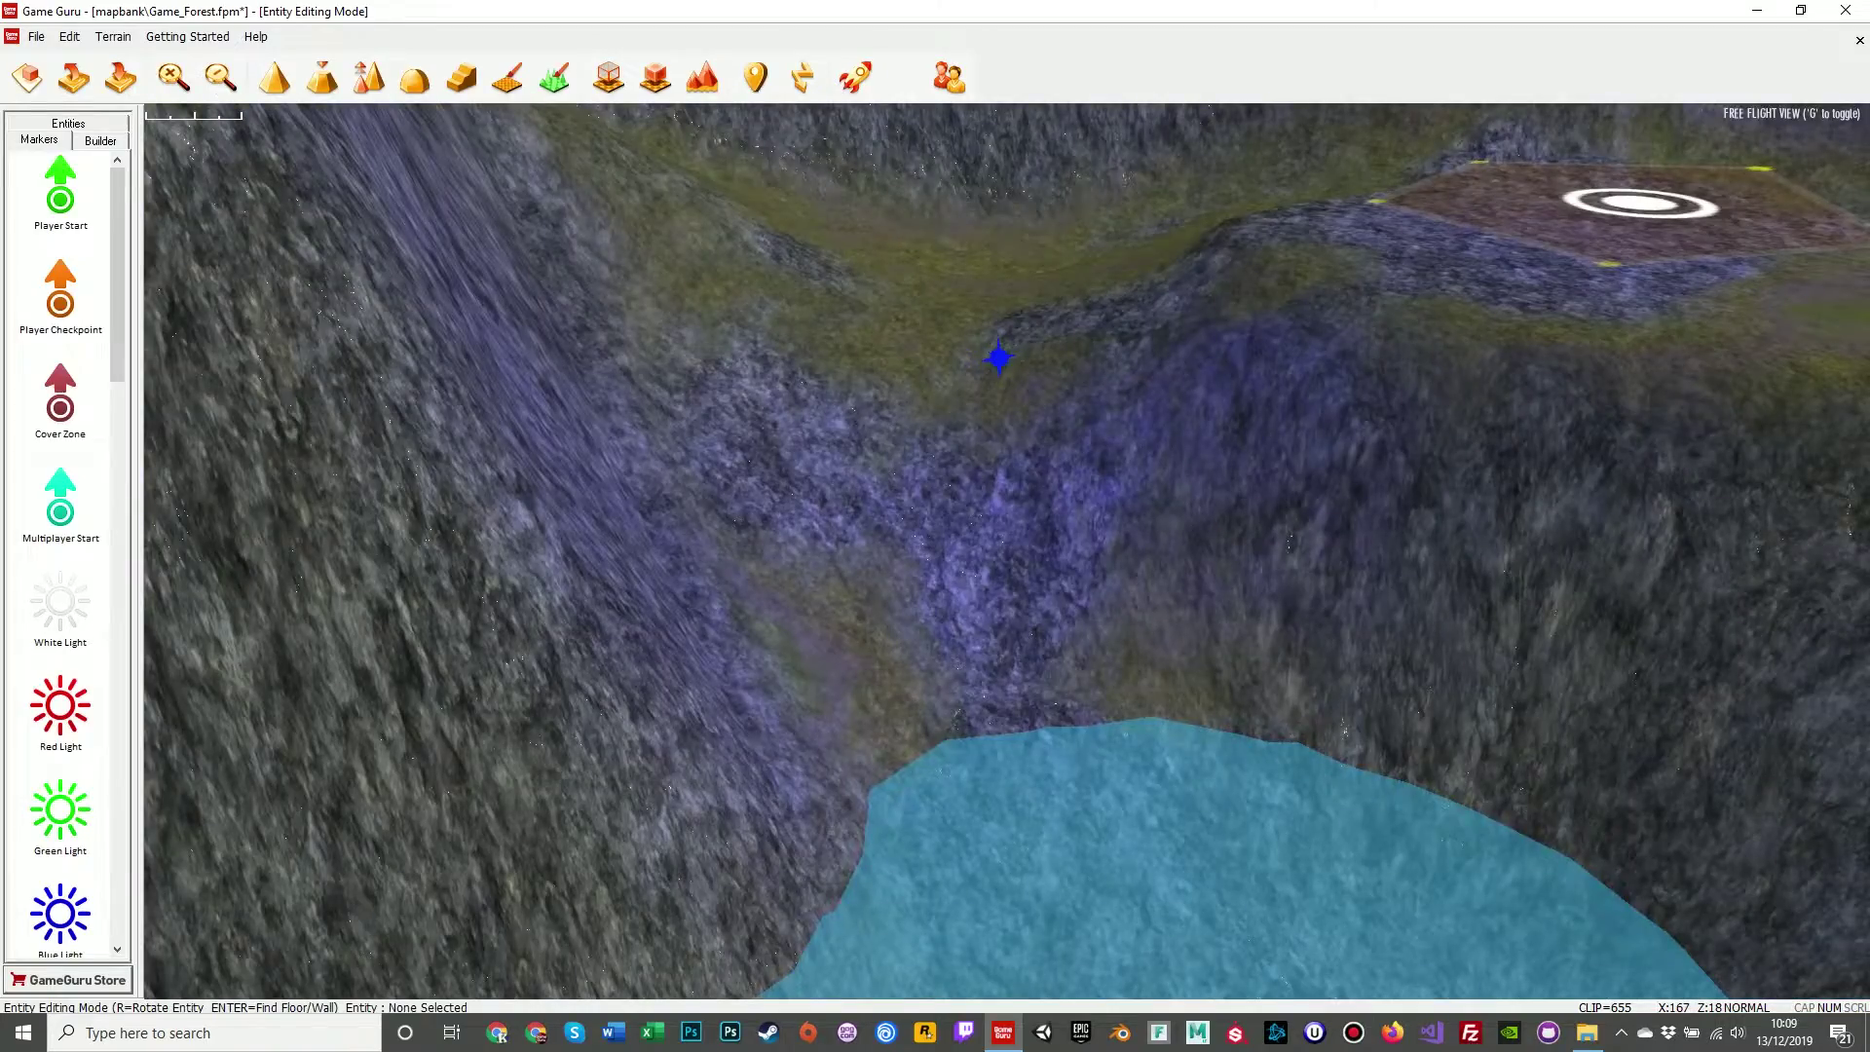
key("w")
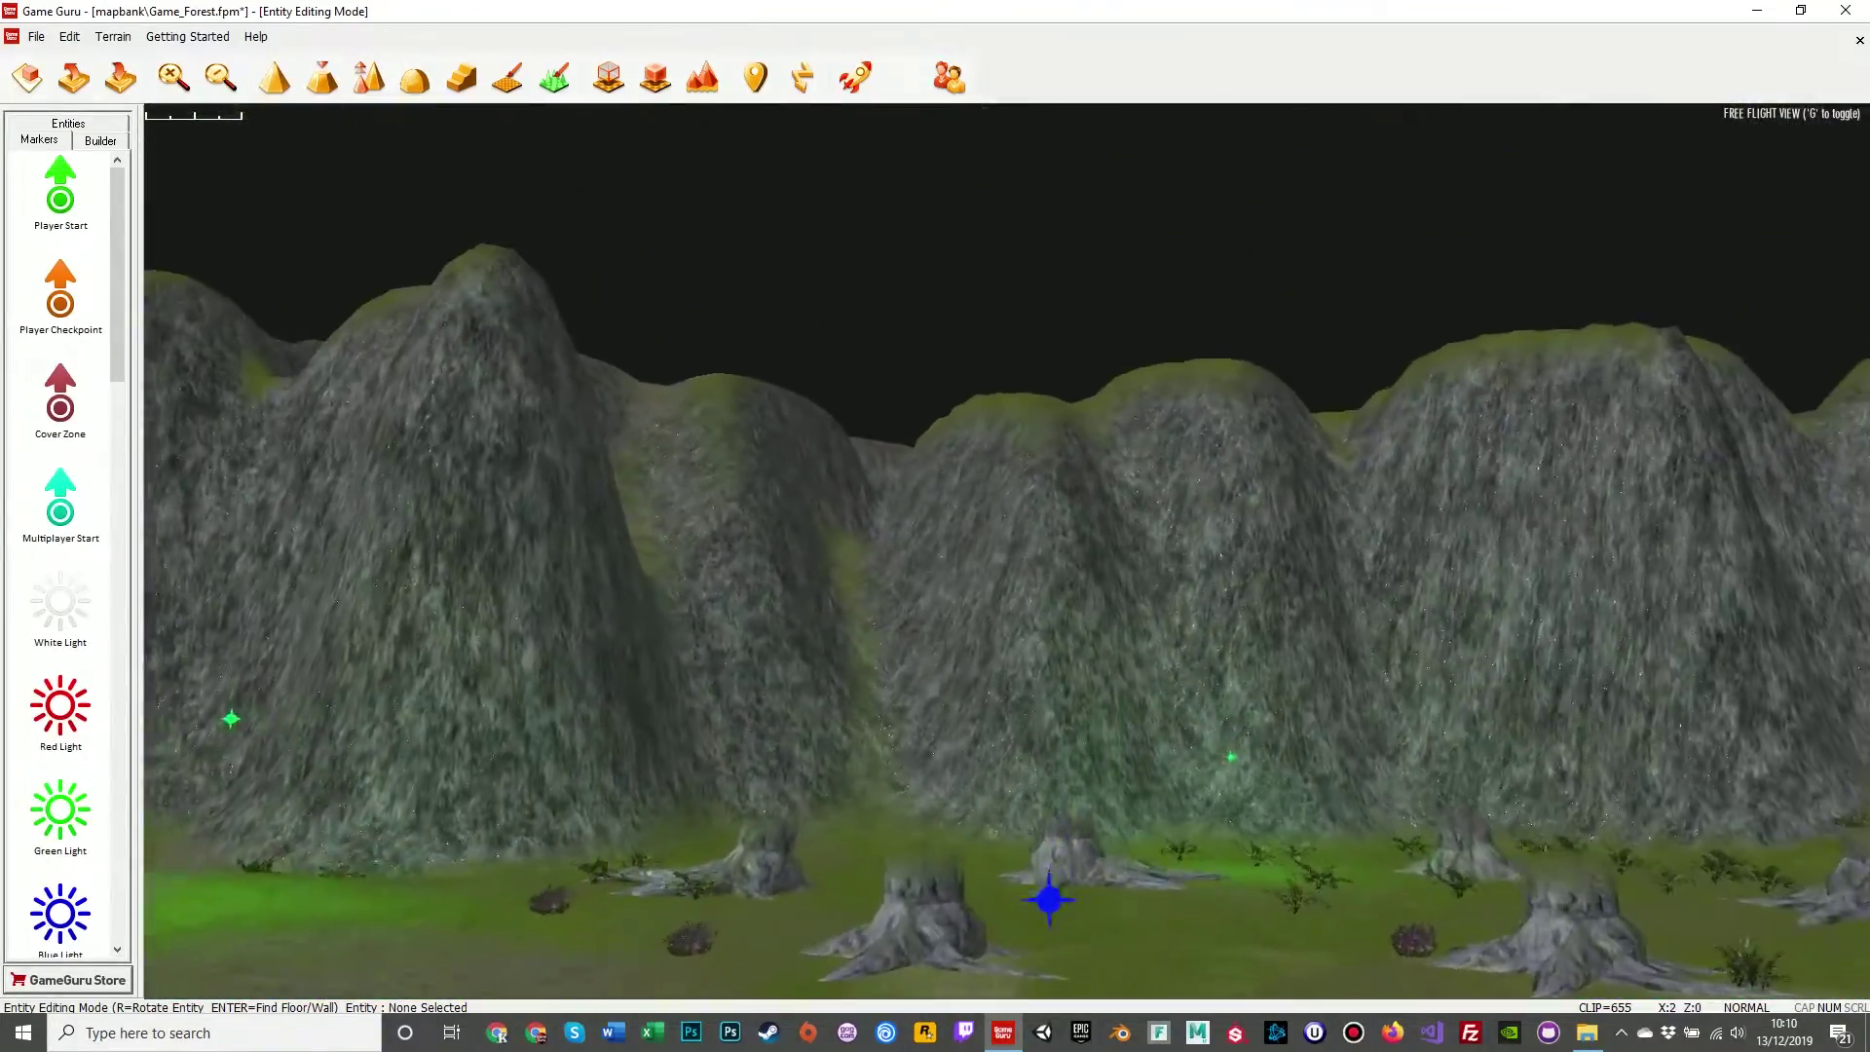
Back the camera out to overlook the stump field, its green lights and the pool.
mouse_move(814, 425)
right_mouse_down()
mouse_move(631, 490)
mouse_move(808, 654)
mouse_move(637, 452)
mouse_move(573, 756)
right_mouse_up()
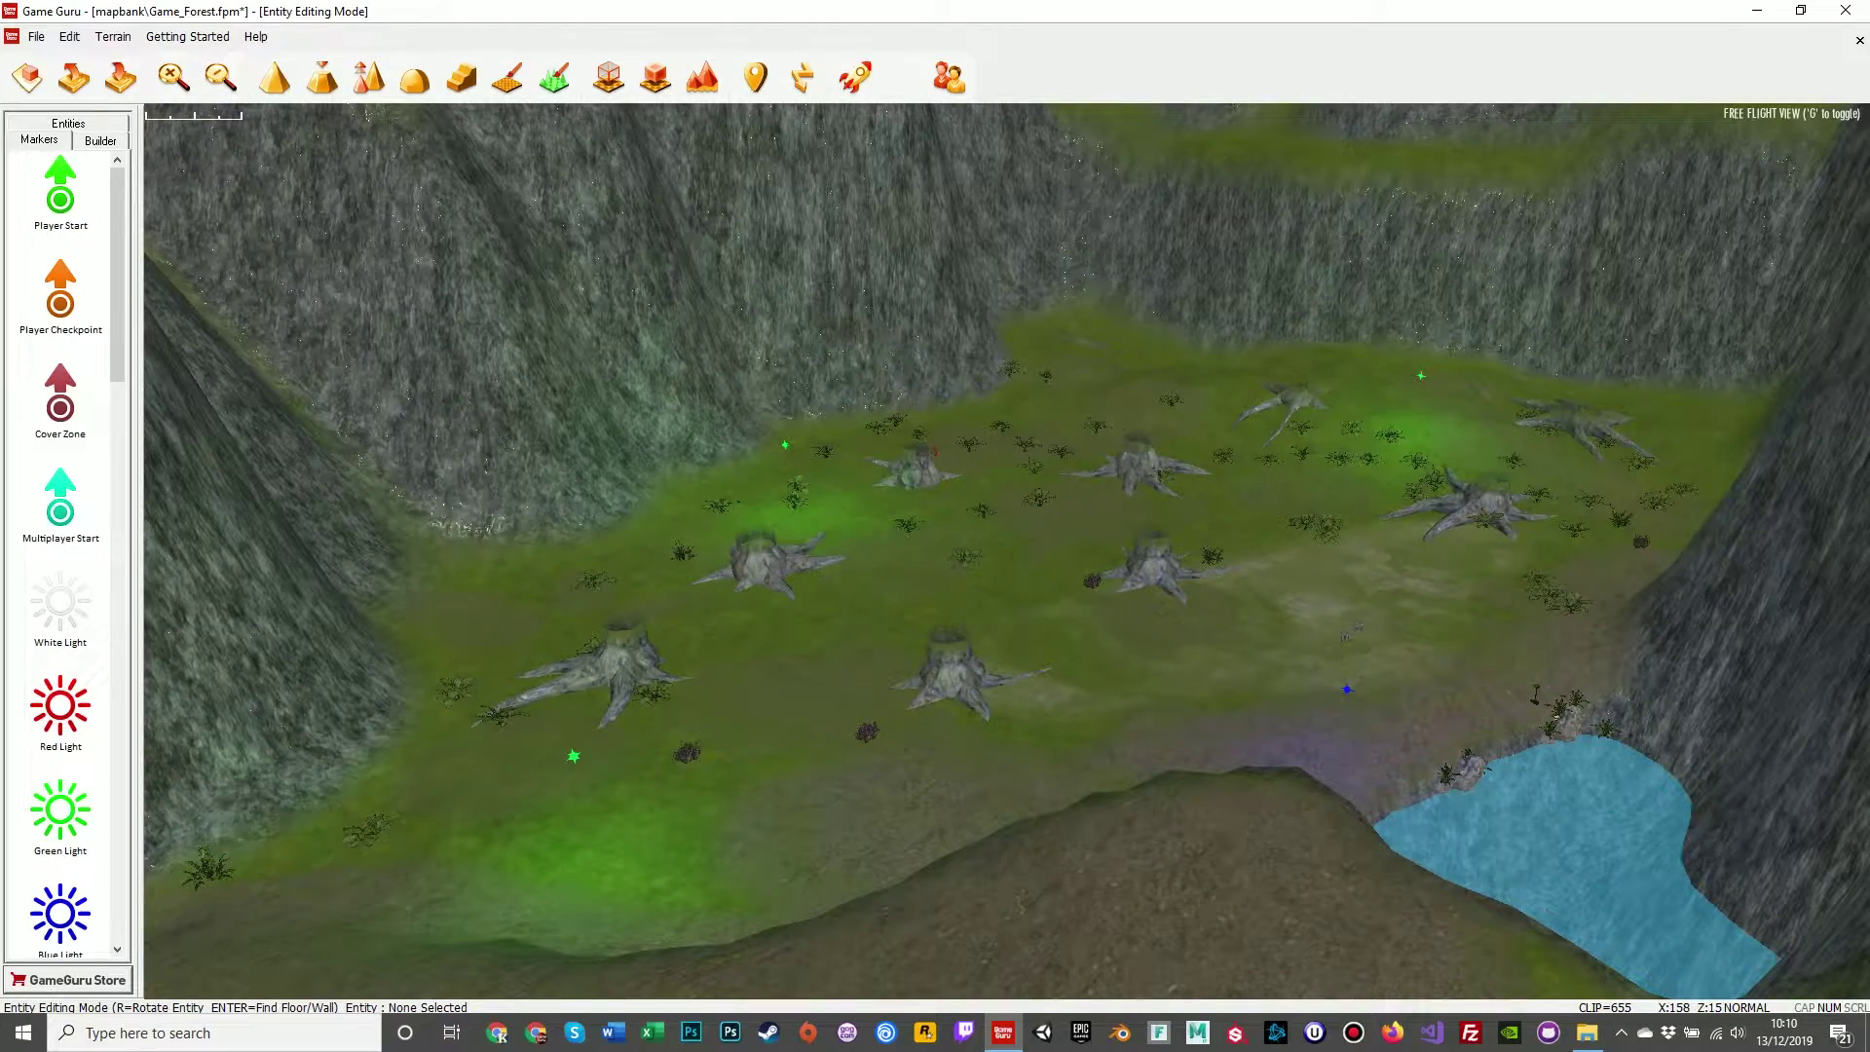
key("w")
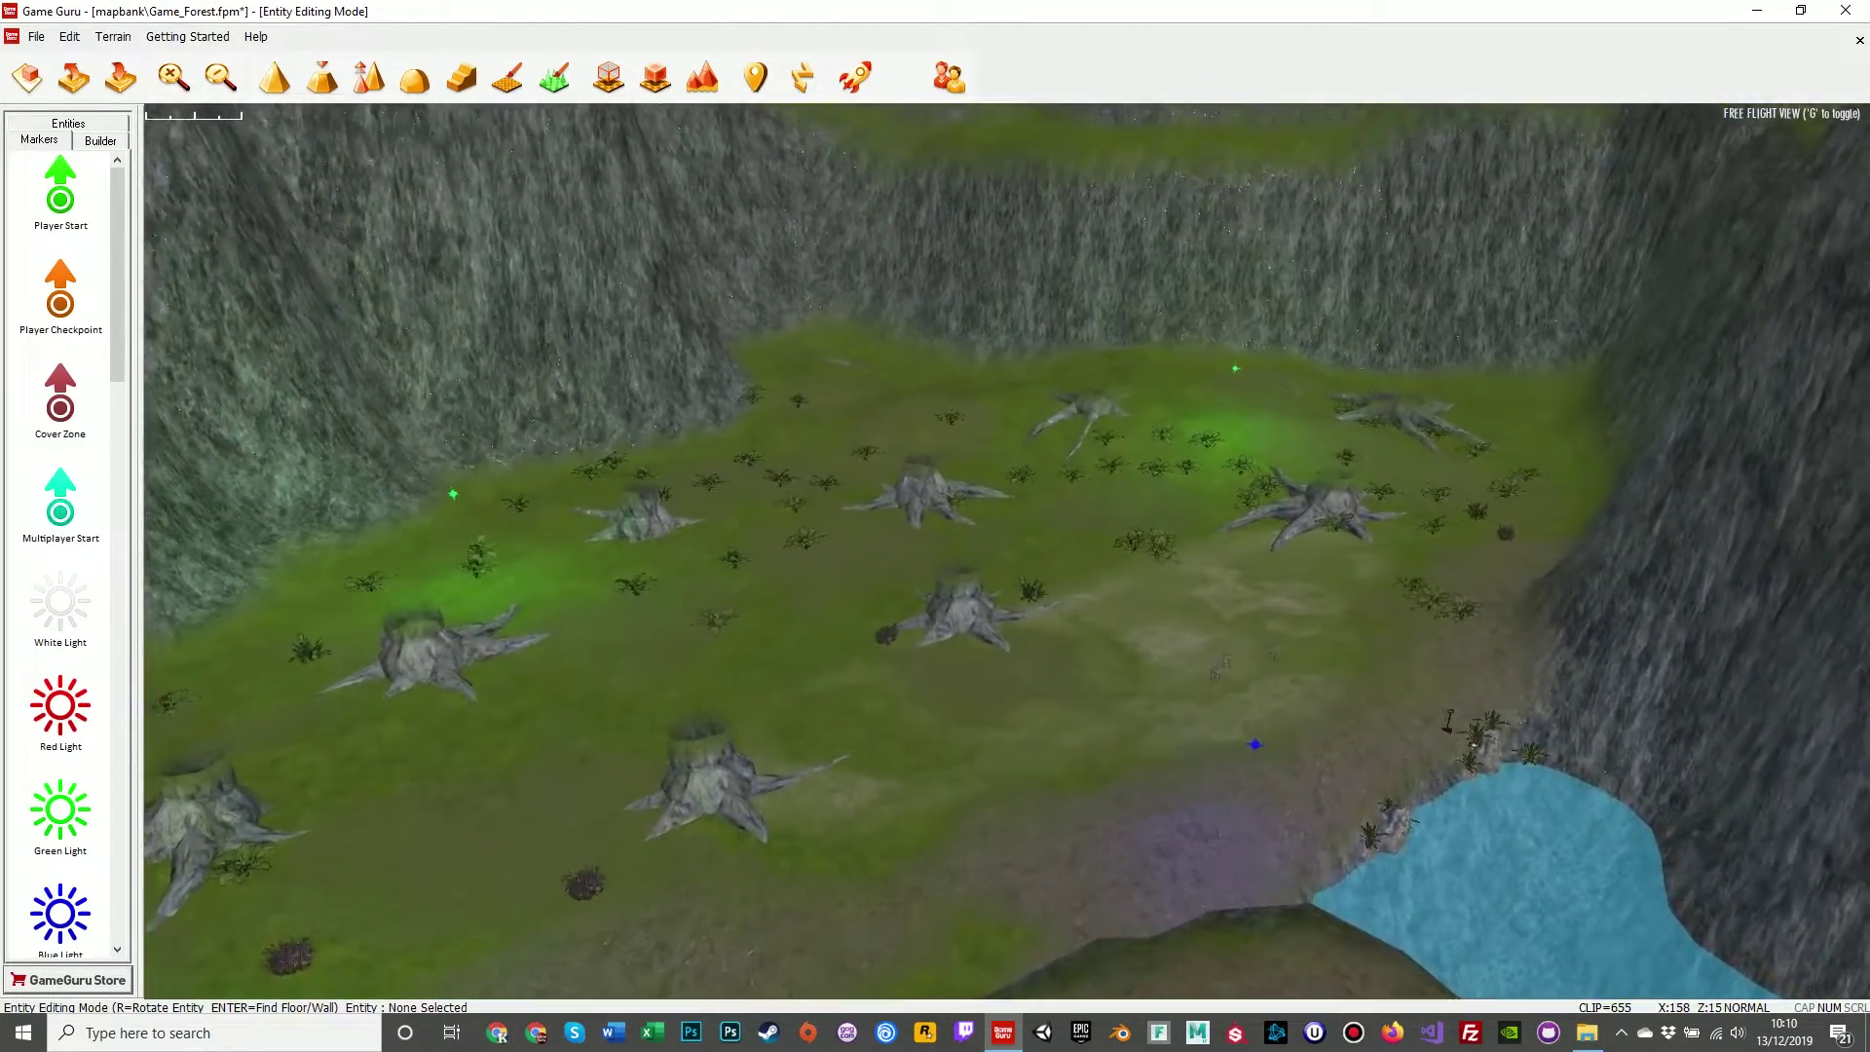
key("s")
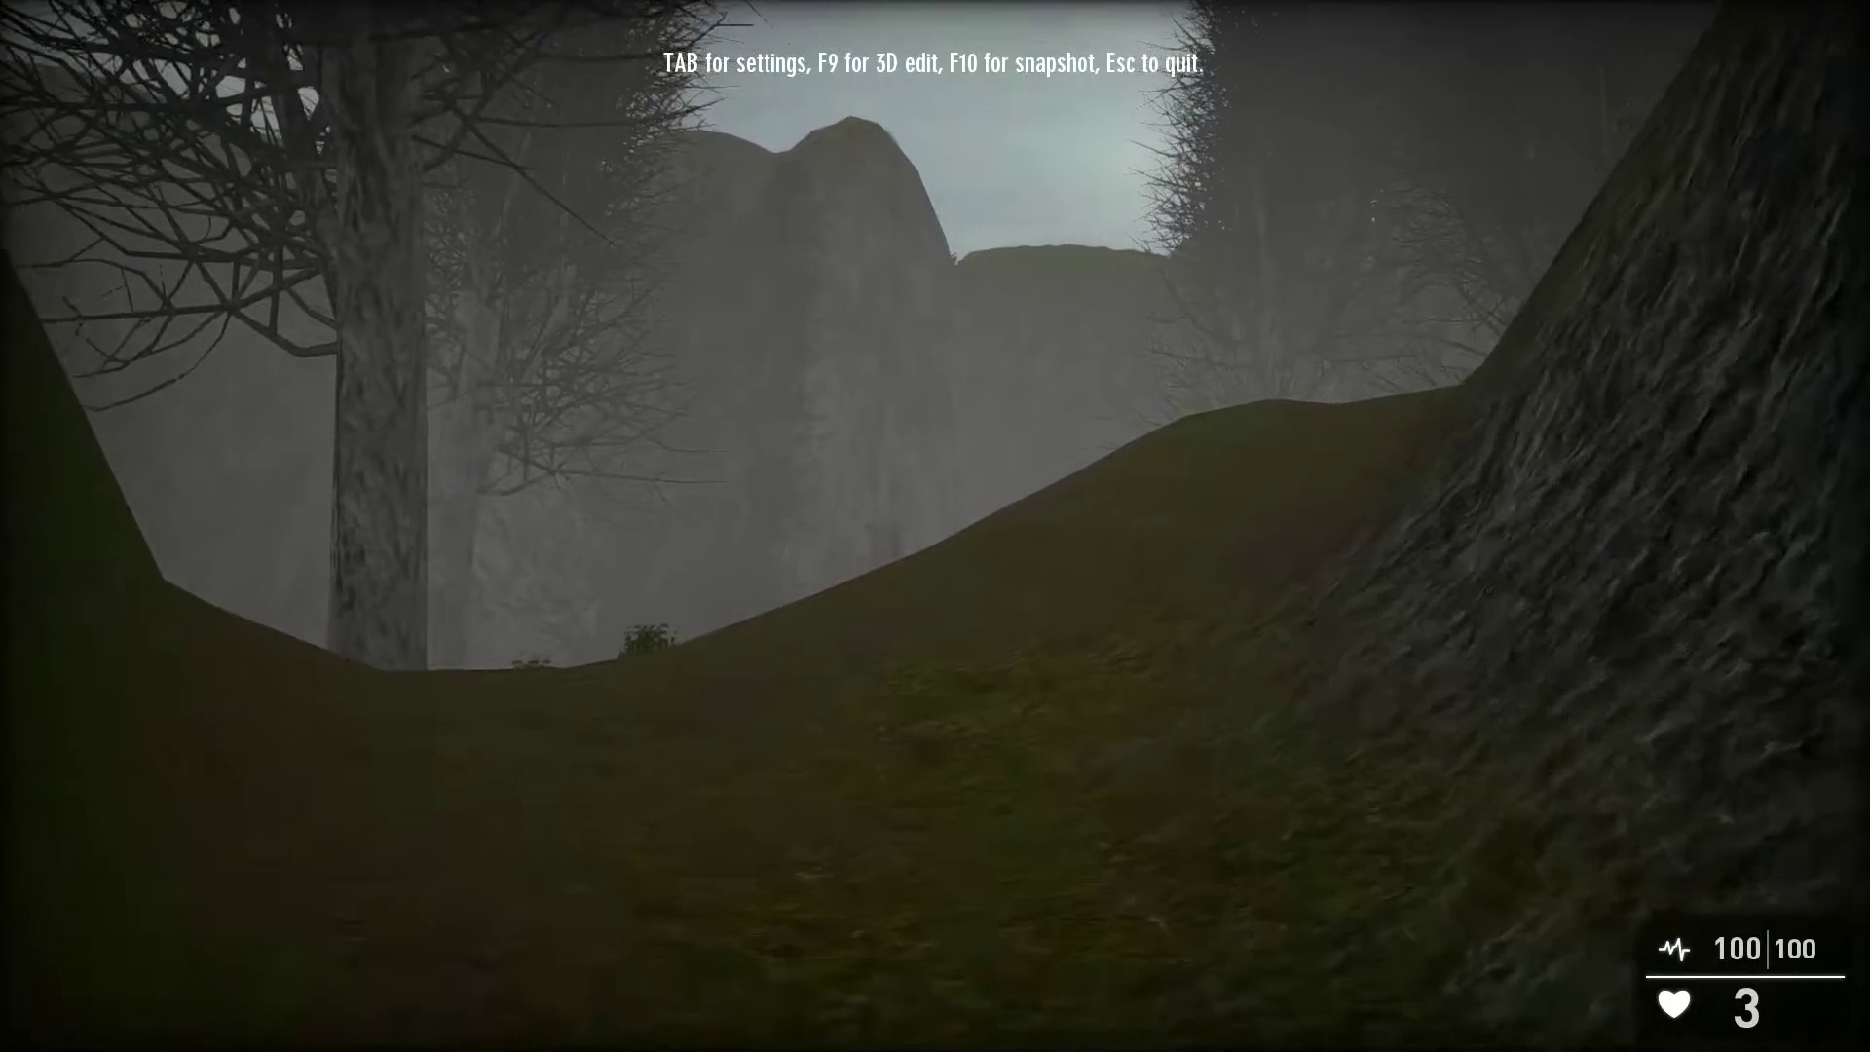
Walk forward over the grassy hill toward the misty clearing by the pool.
key("w")
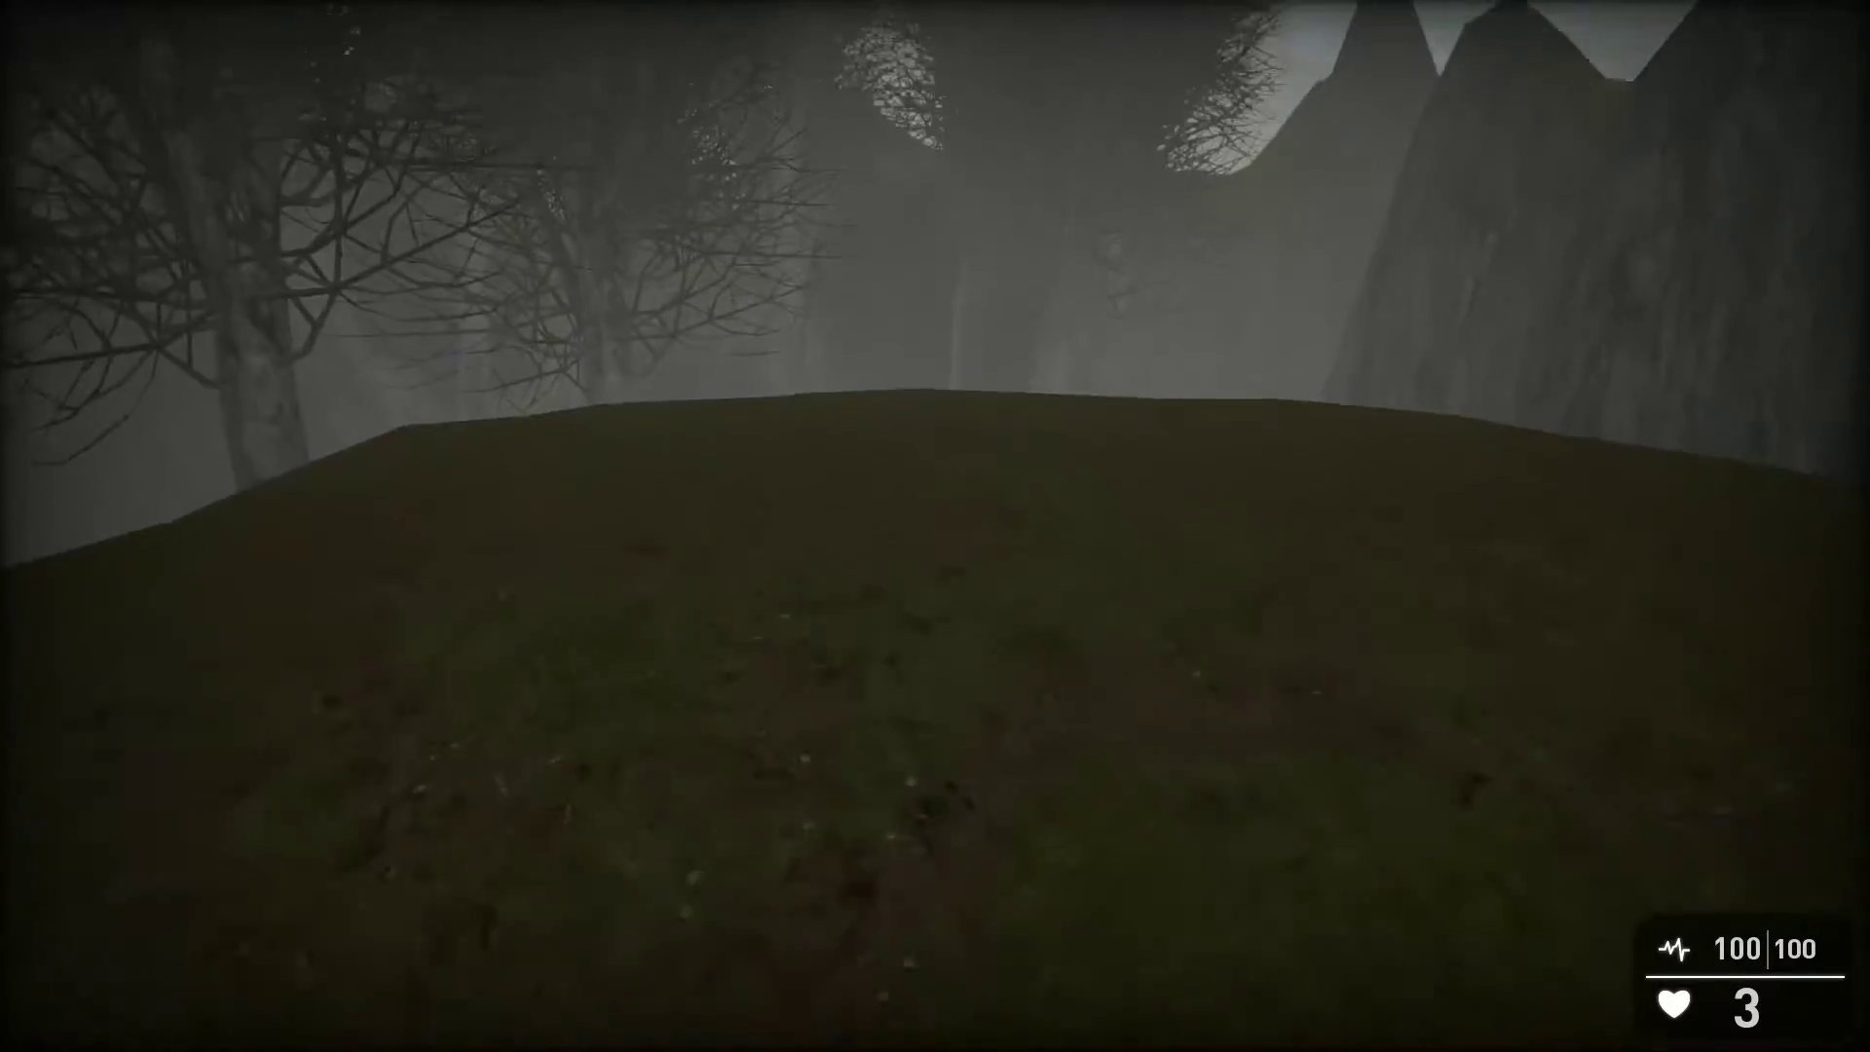
key("w")
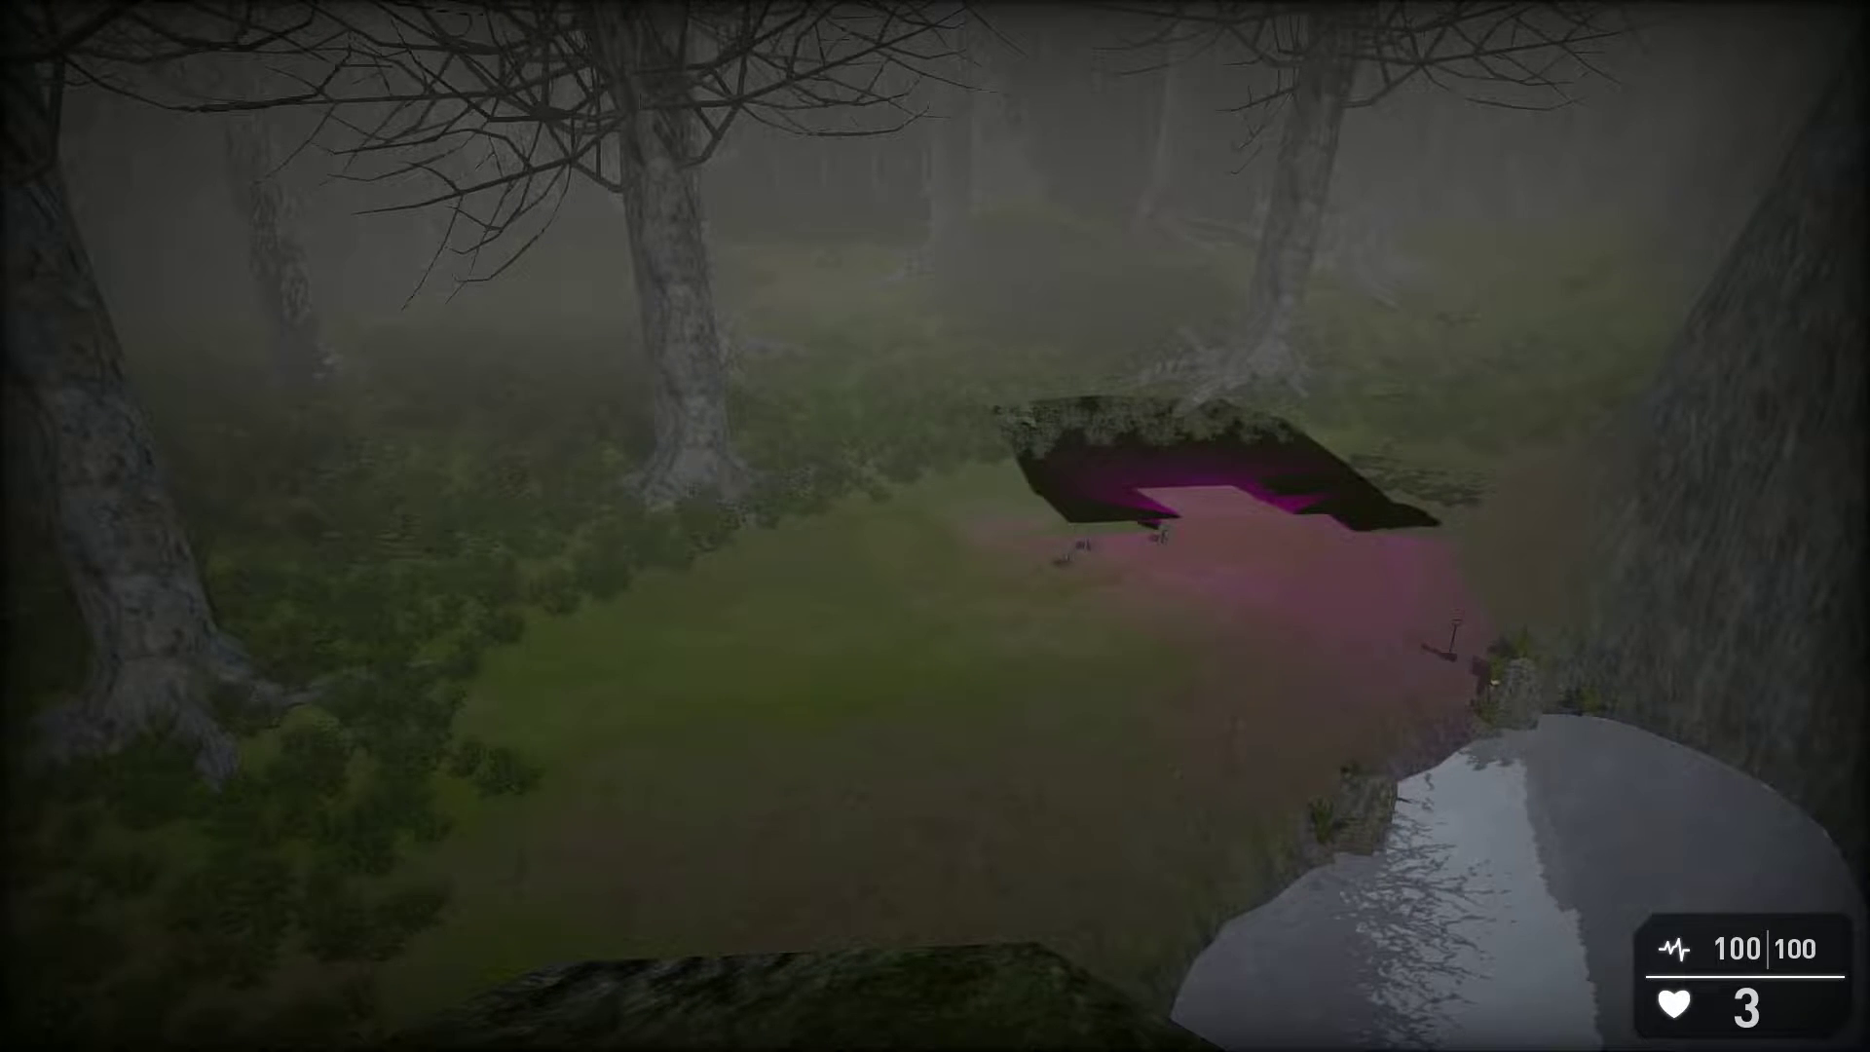
Bake the lightmap from the test game so the static lights tint the forest ground.
key("Escape")
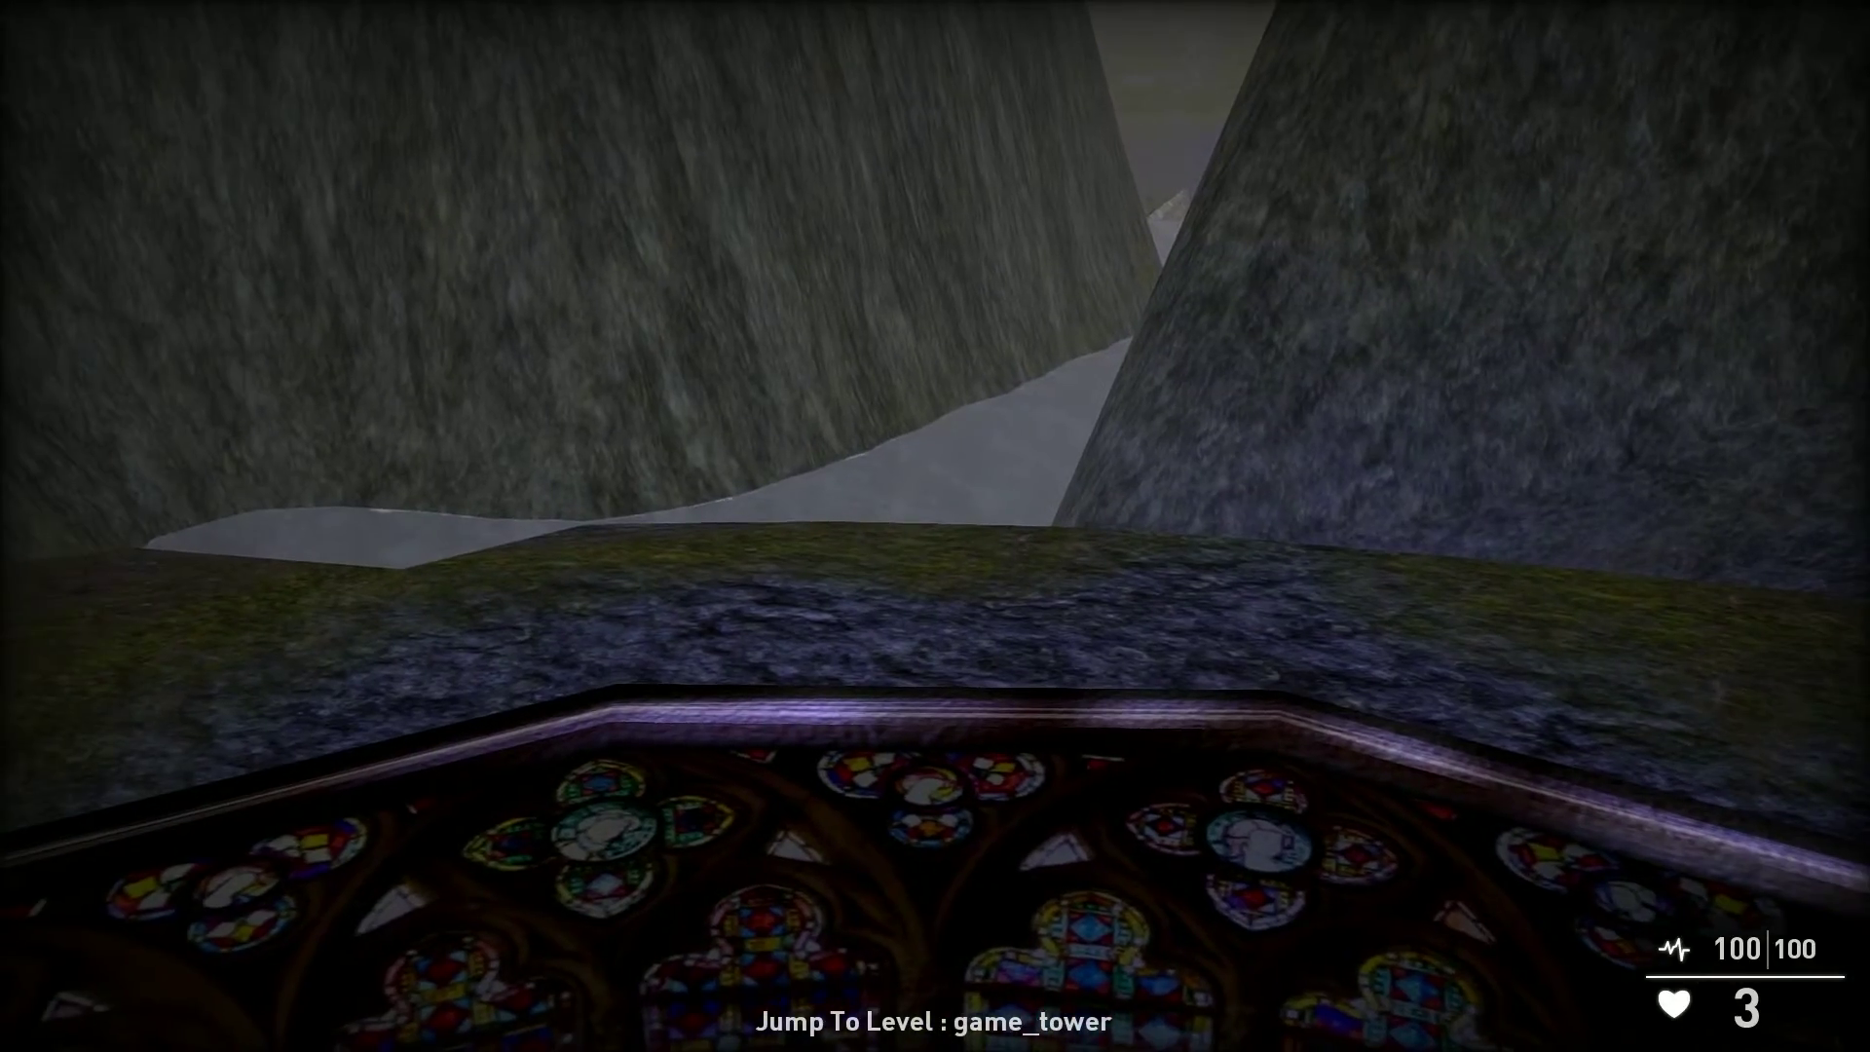
Return to the editor and pull the camera back through the forest to reveal the cliffs.
key("Escape")
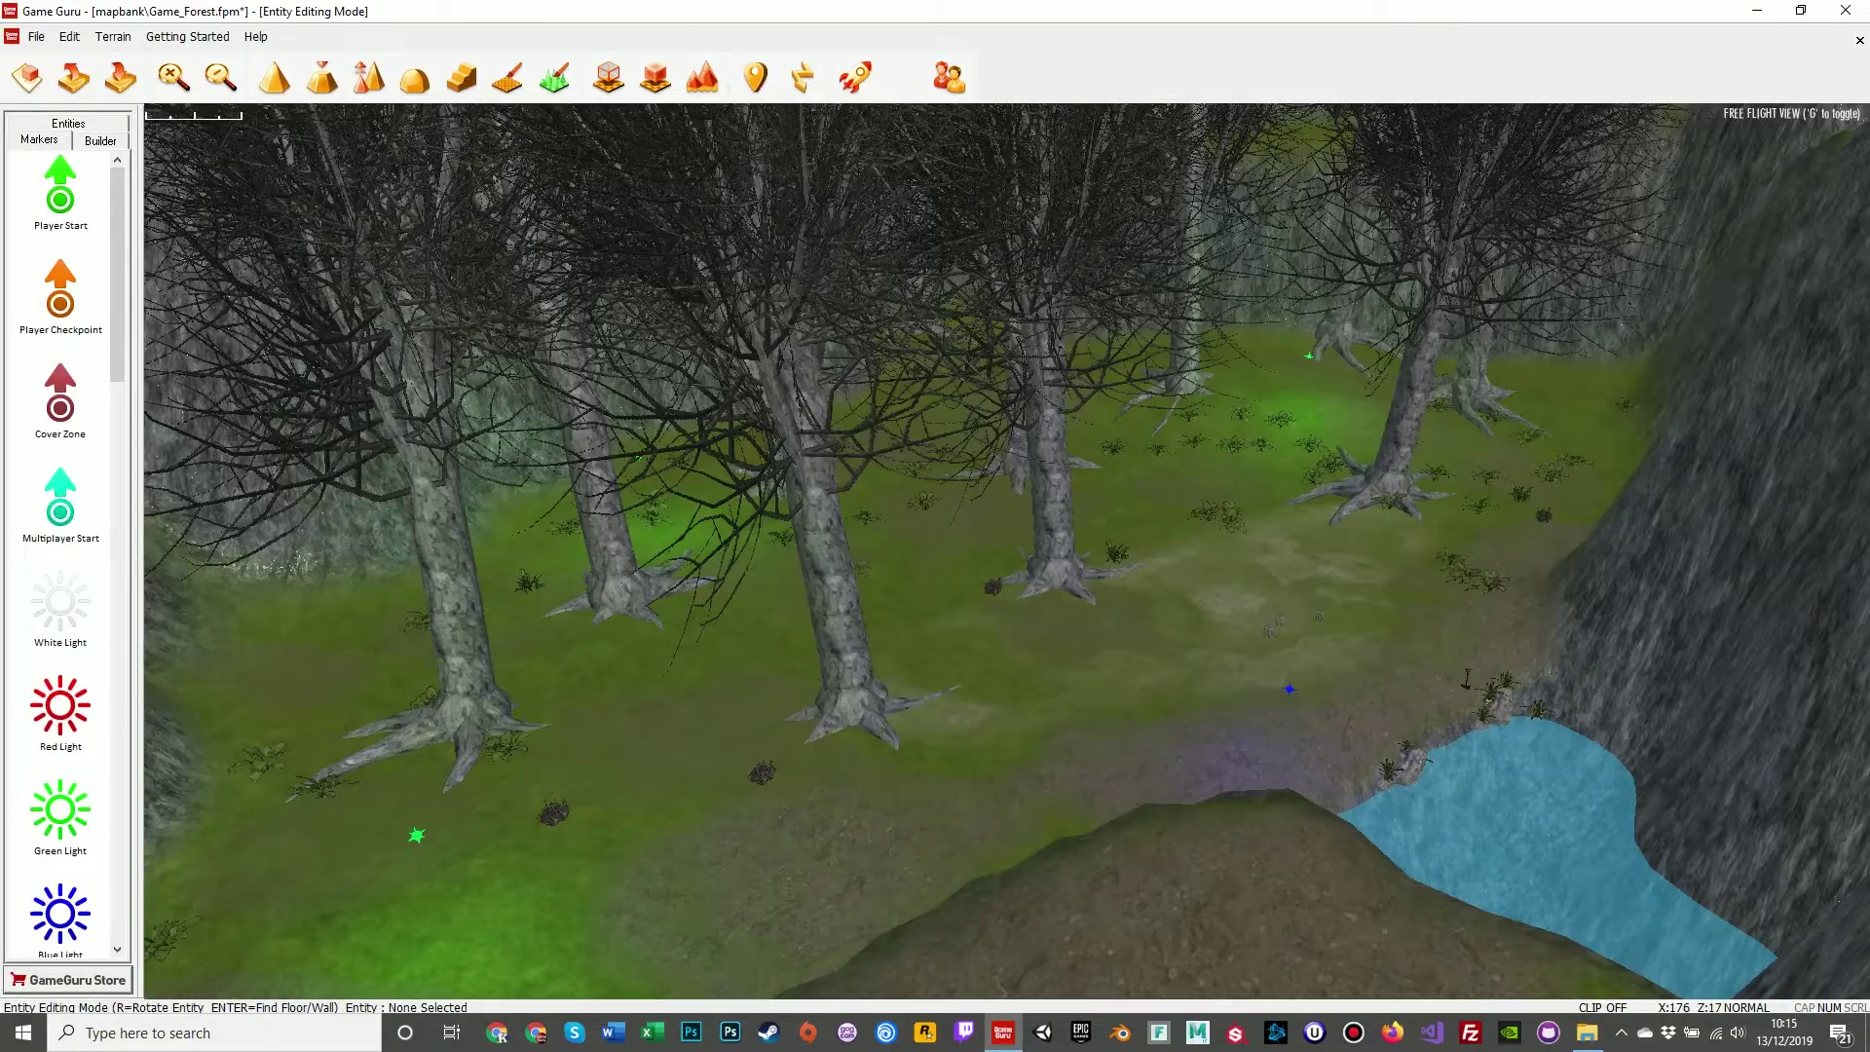
key("w")
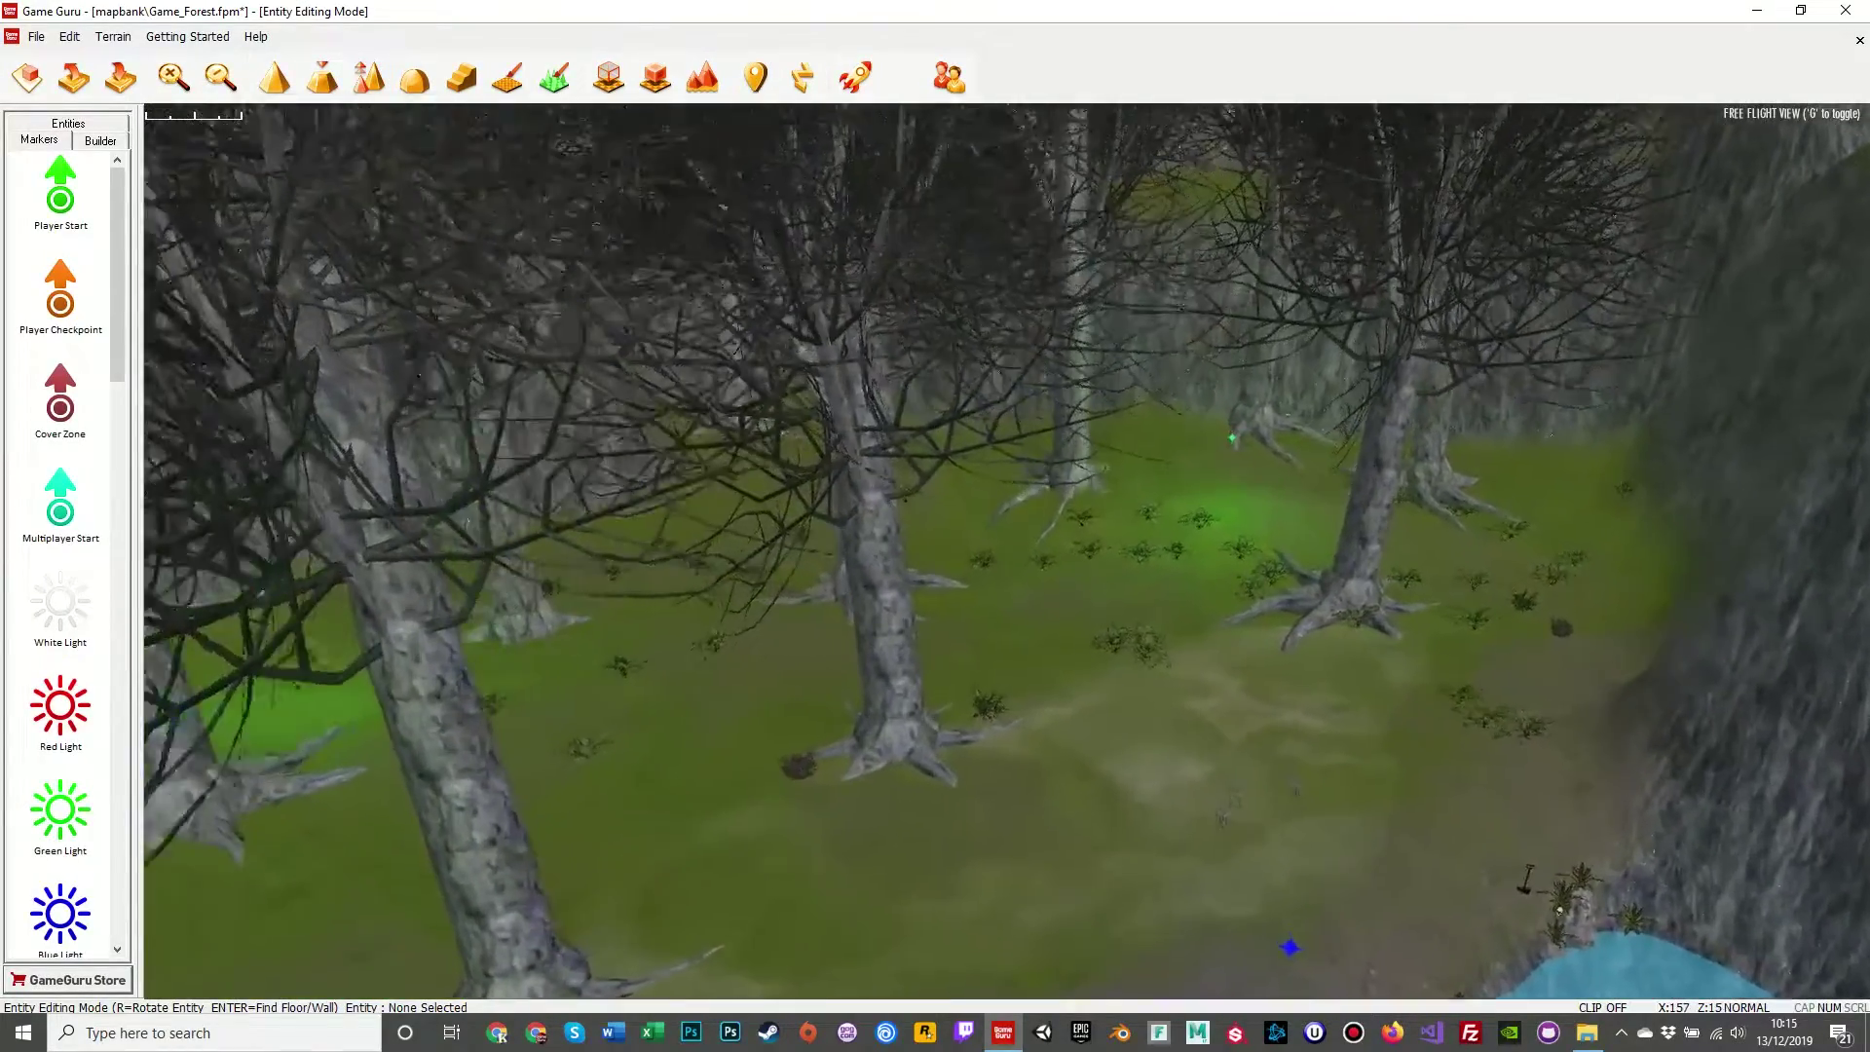
key("s")
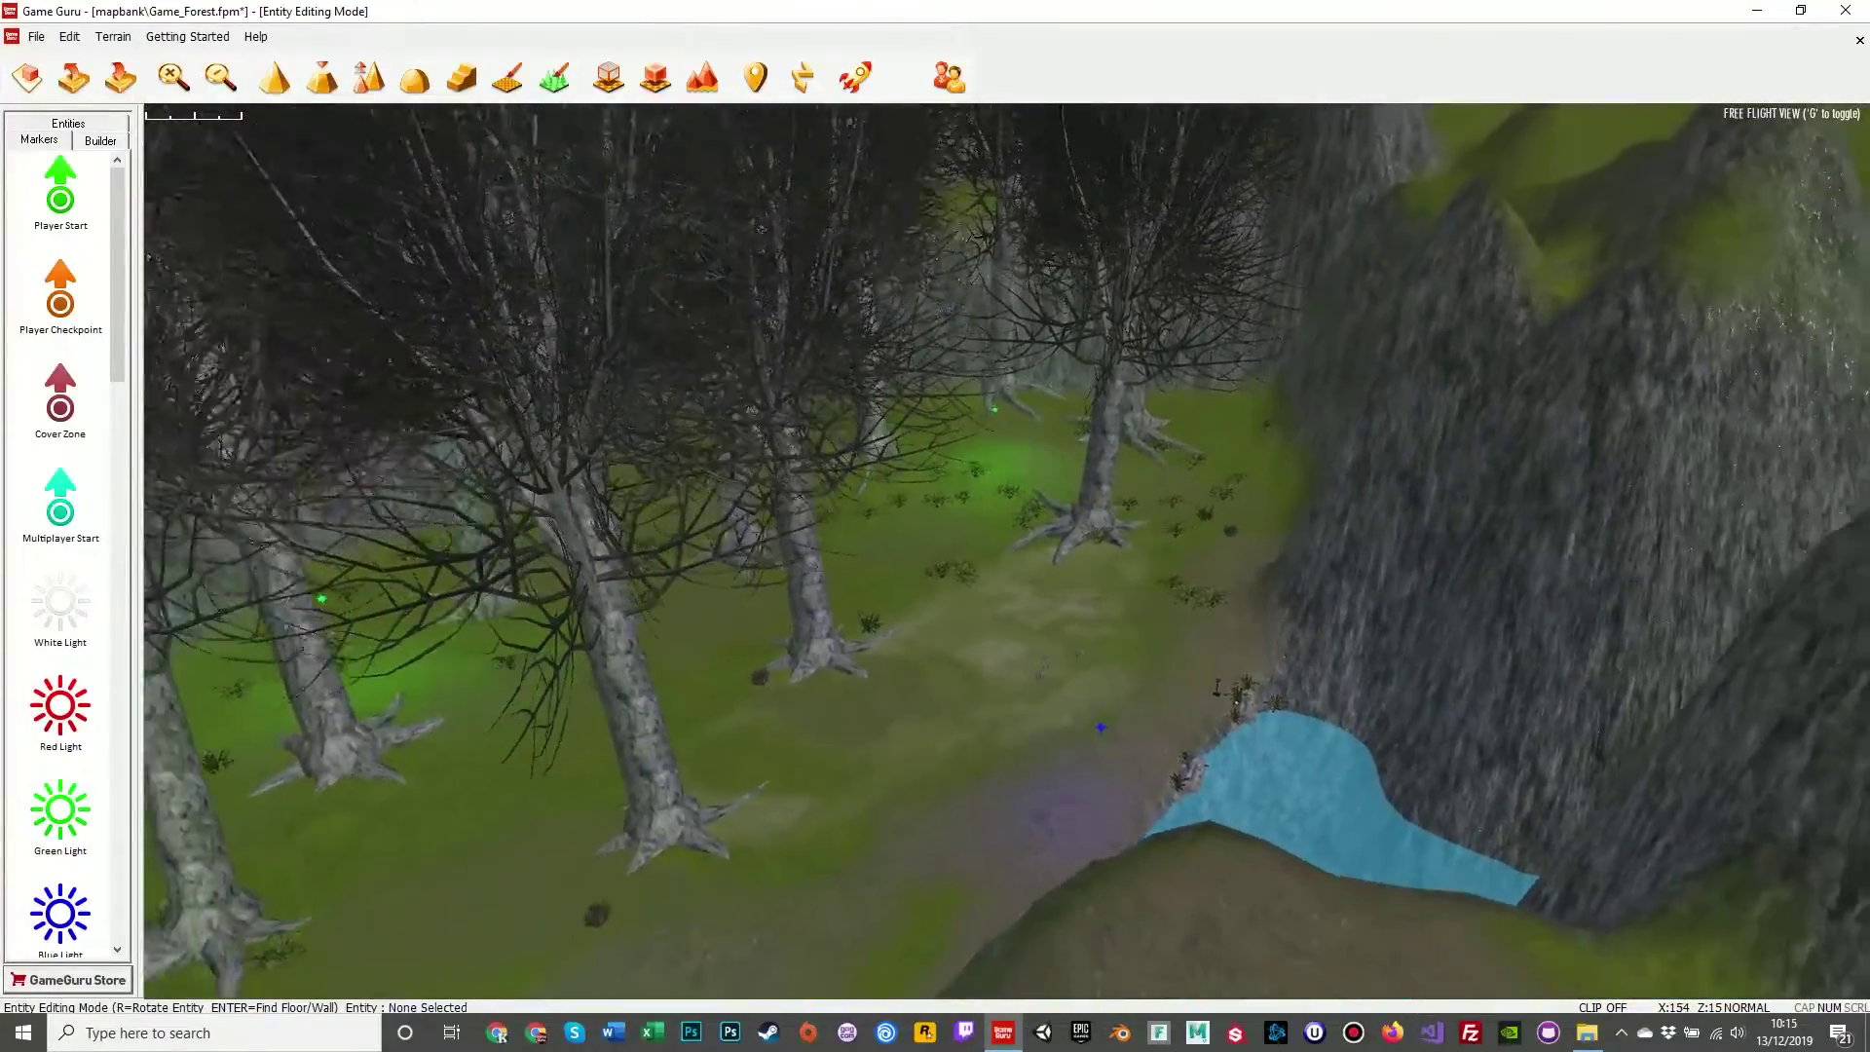
key("s")
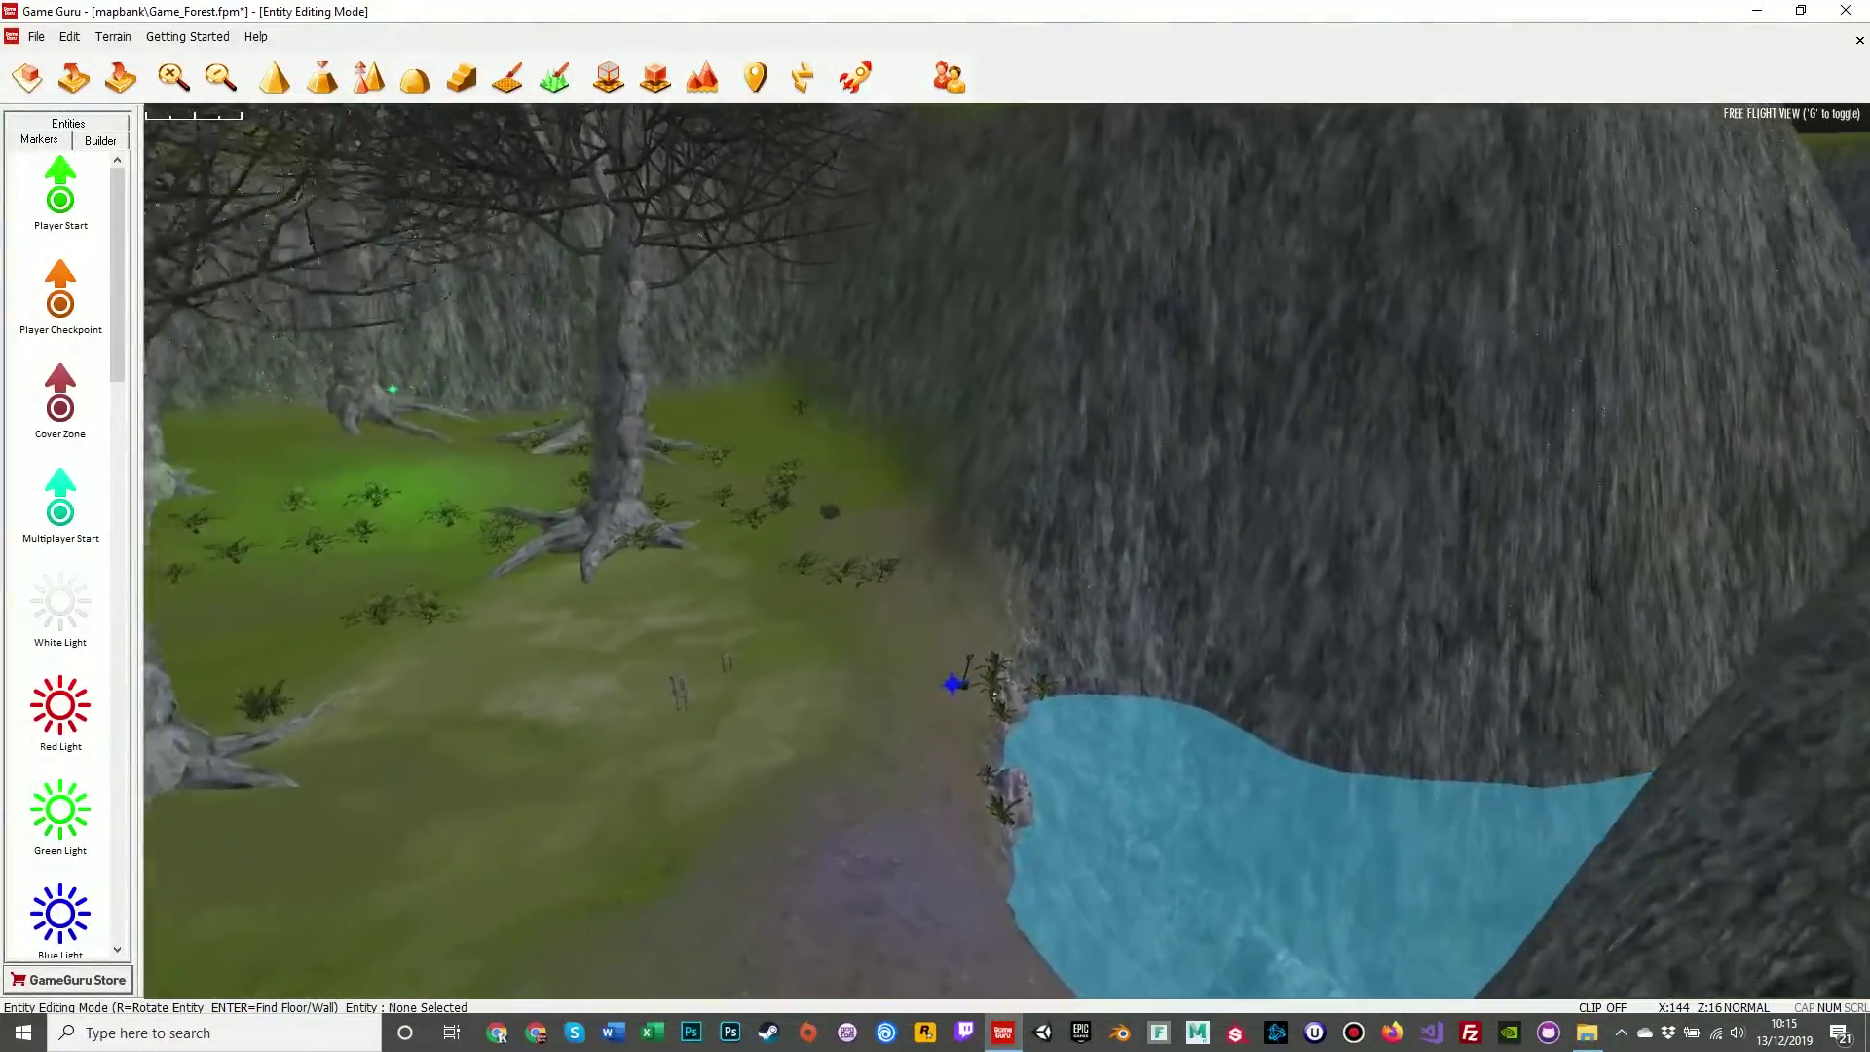
Fly to the rock wall and face the turquoise river channel near the blue light.
key("w")
mouse_move(1302, 777)
right_mouse_down()
mouse_move(1376, 801)
mouse_move(939, 824)
right_mouse_up()
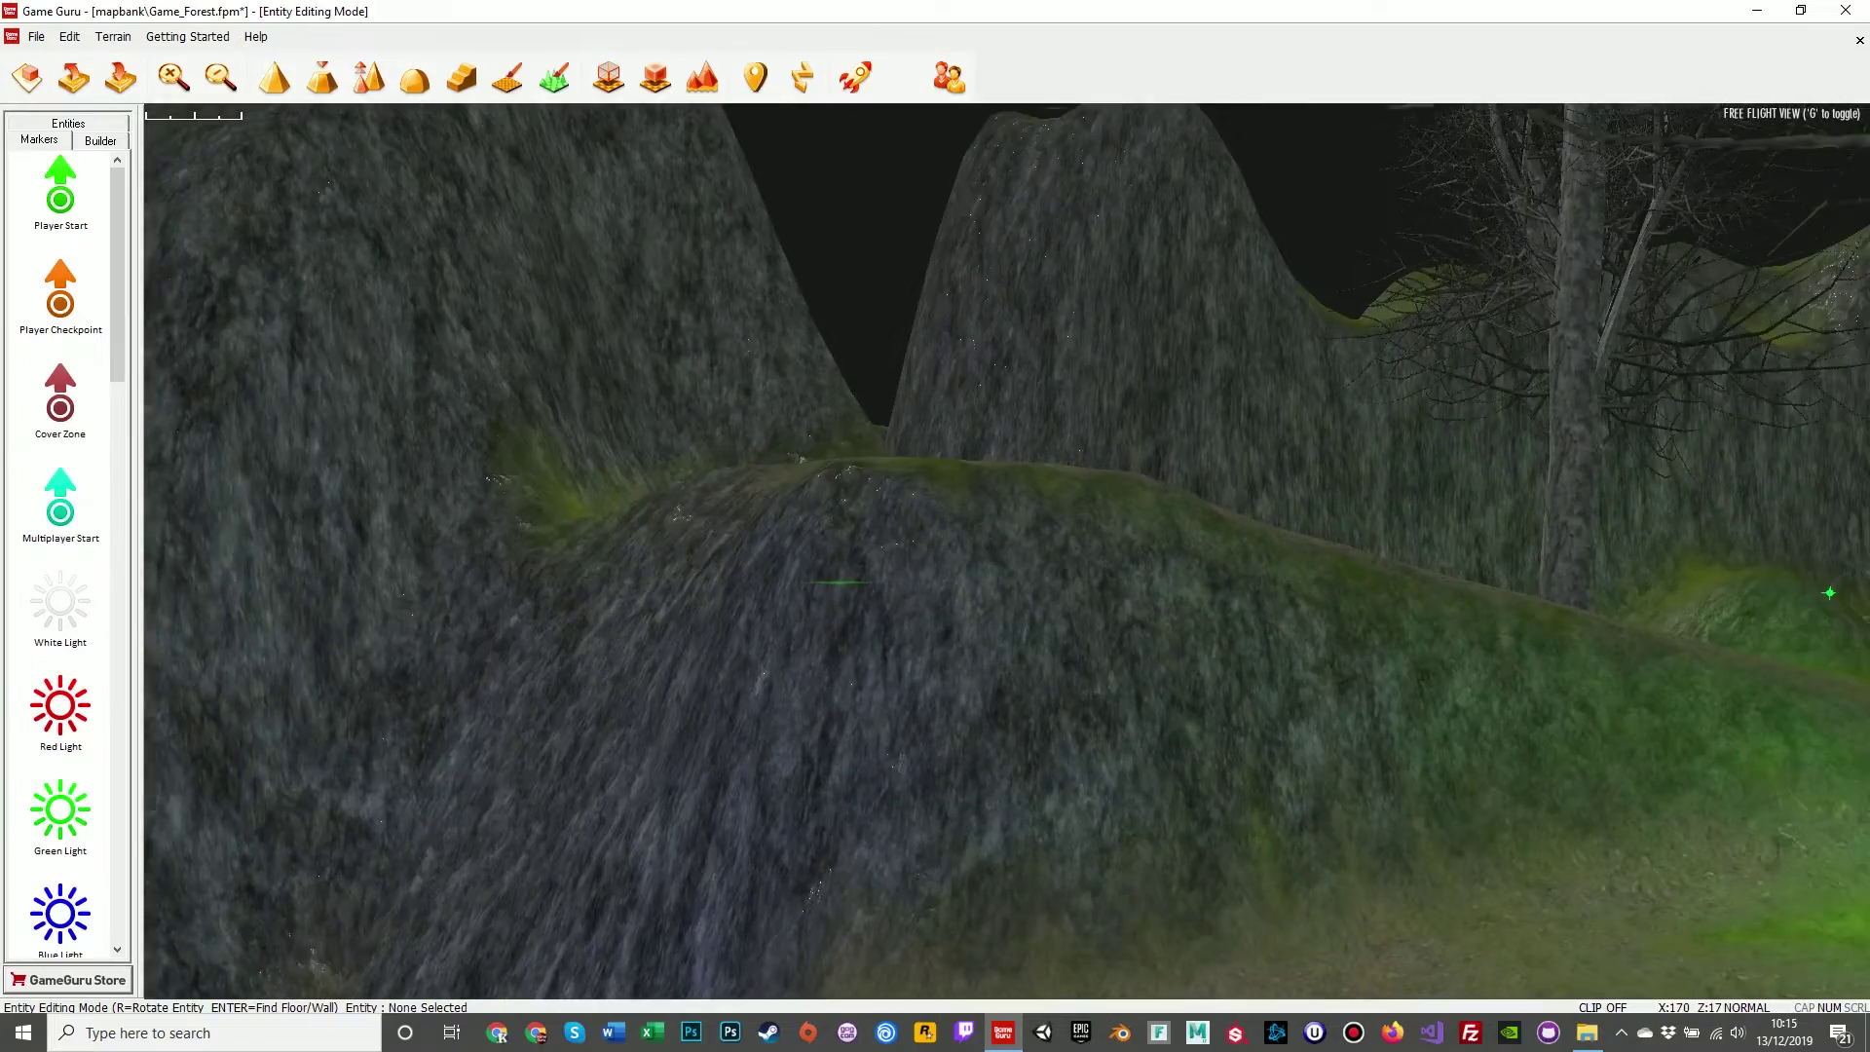
right_click_drag(1829, 592, 1811, 600)
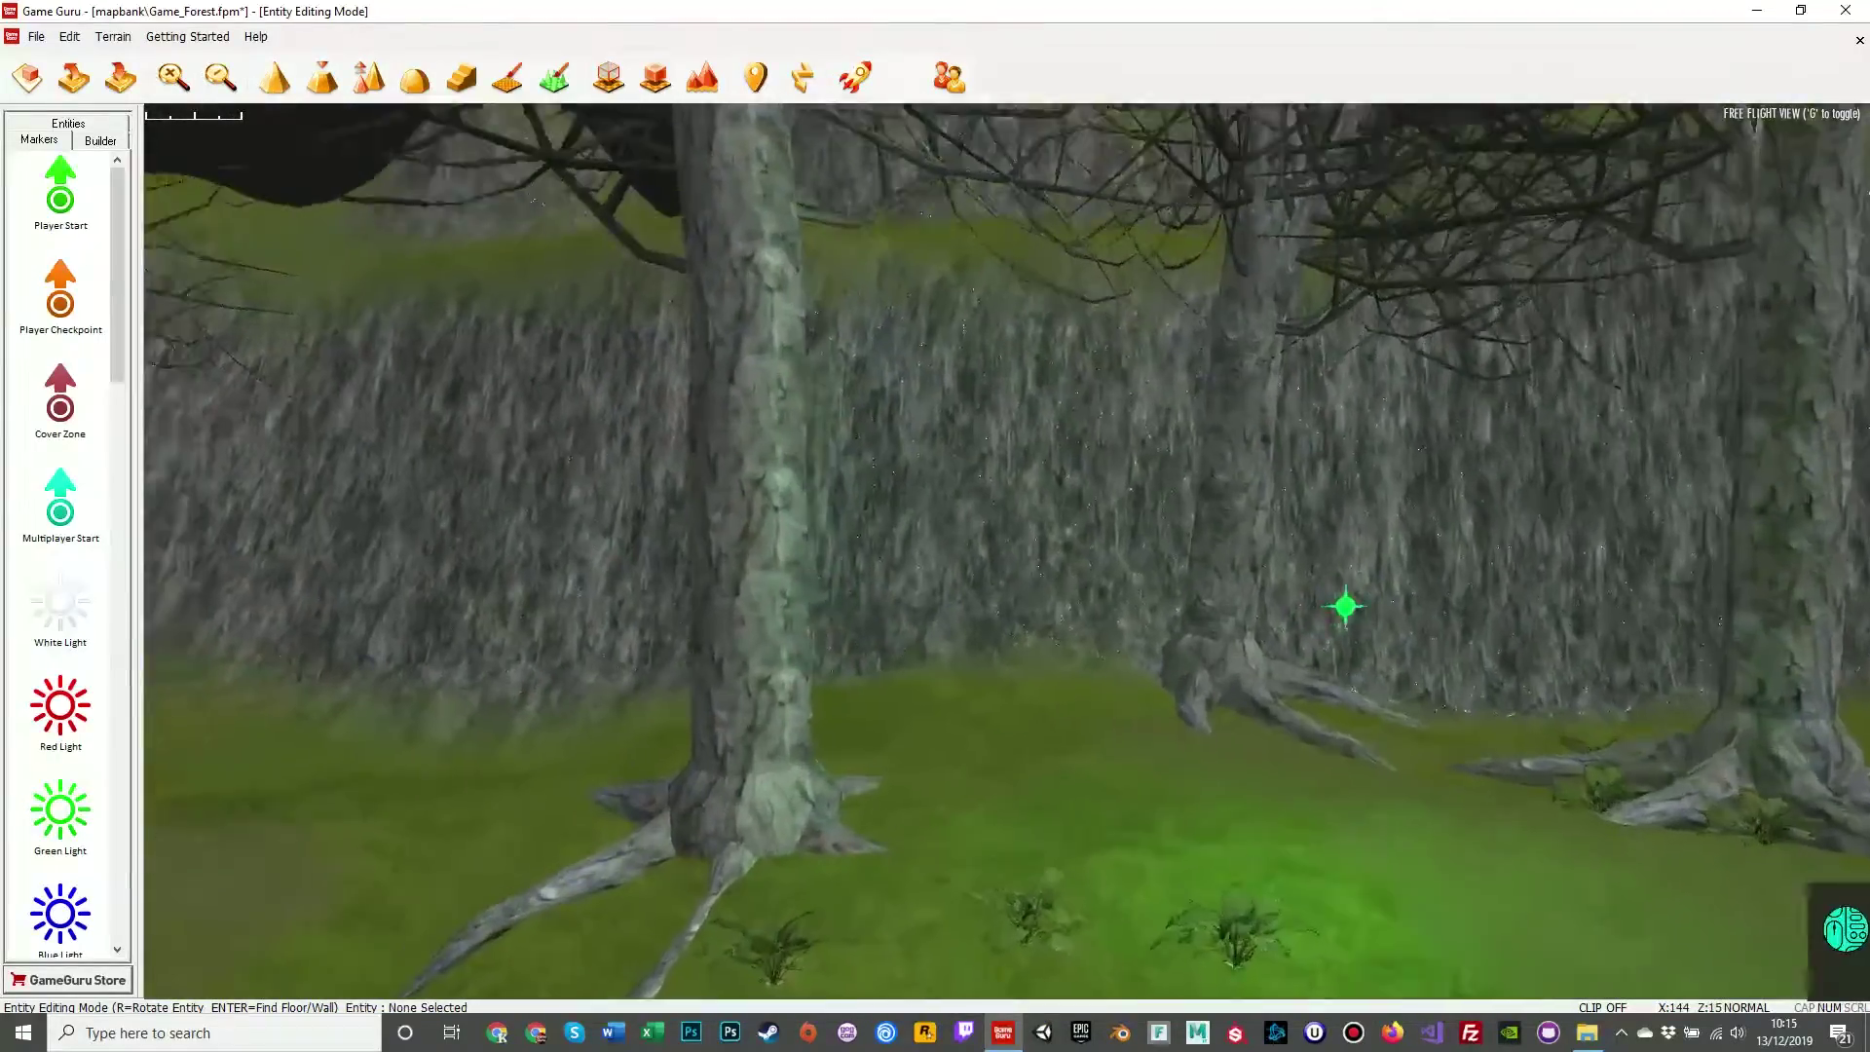
mouse_move(1147, 588)
right_mouse_down()
mouse_move(718, 505)
mouse_move(1661, 628)
mouse_move(1348, 617)
mouse_move(1232, 472)
mouse_move(1370, 588)
mouse_move(1335, 578)
mouse_move(1436, 614)
mouse_move(1276, 463)
mouse_move(1415, 429)
mouse_move(1448, 338)
mouse_move(1565, 330)
mouse_move(1026, 356)
mouse_move(1364, 418)
mouse_move(1395, 395)
right_mouse_up()
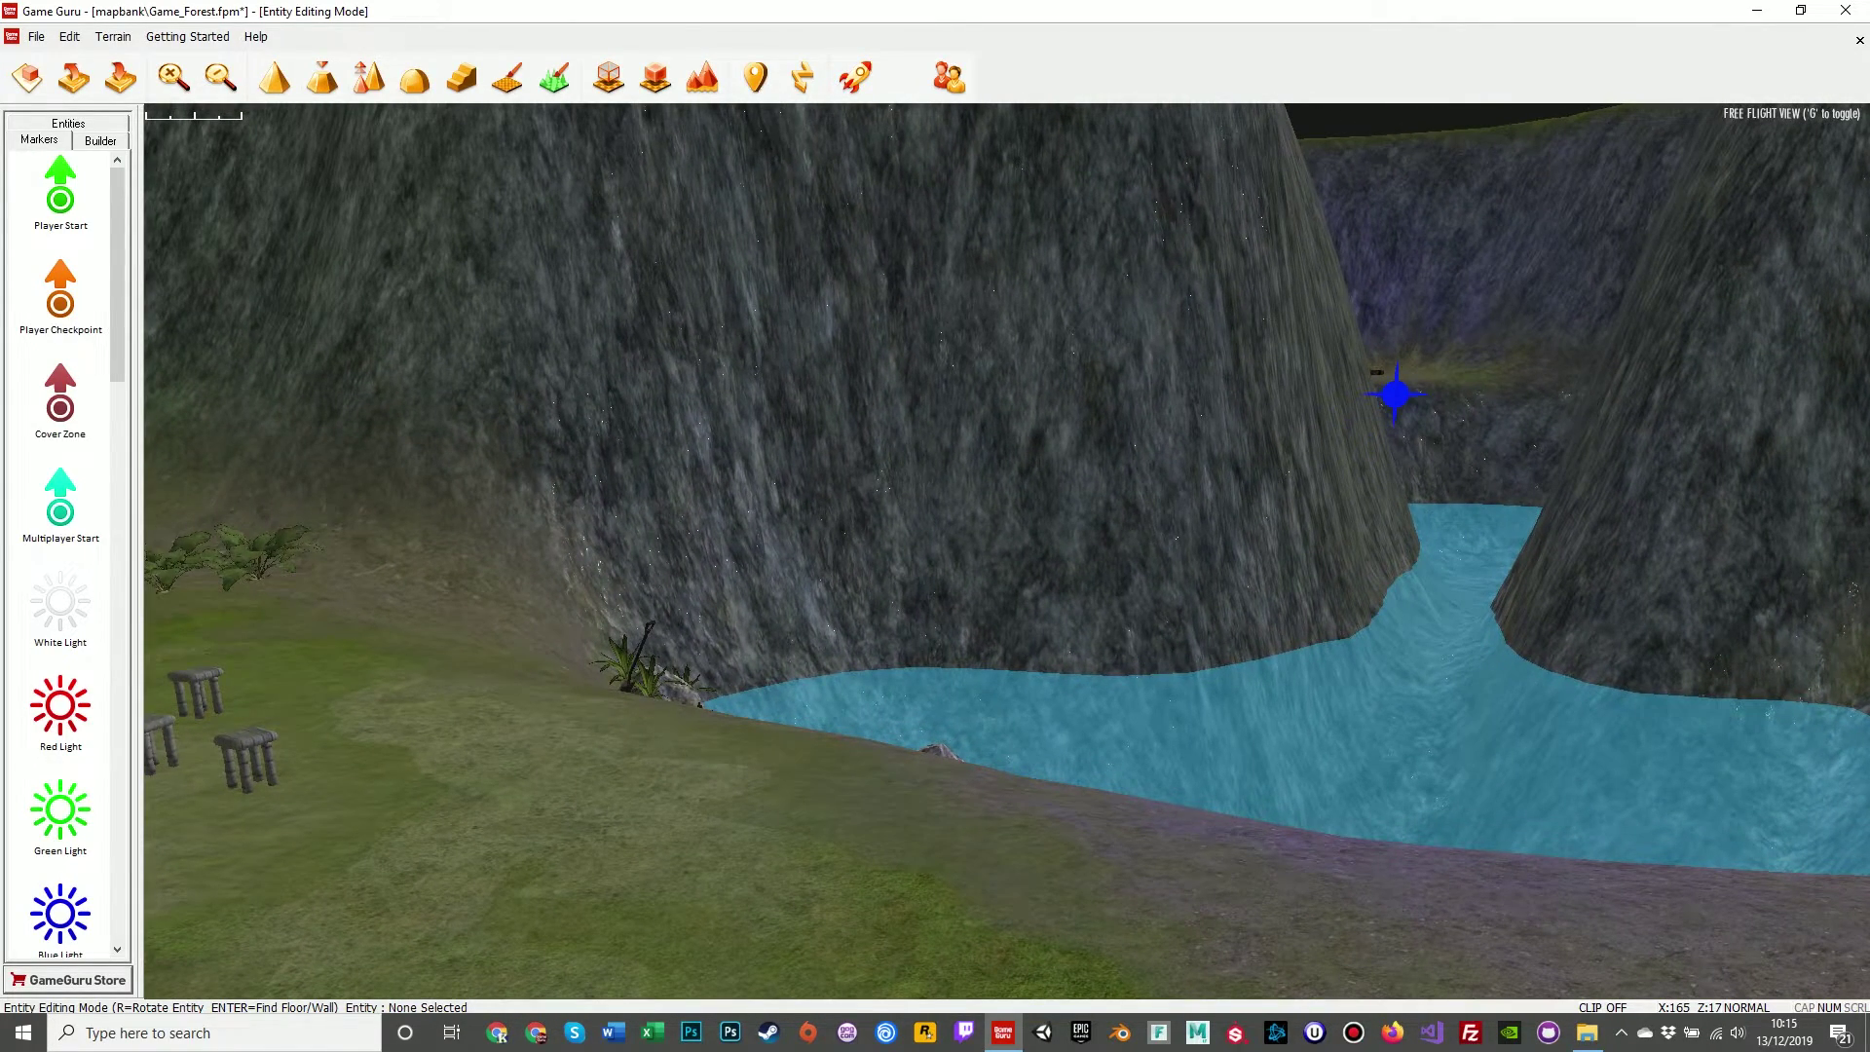